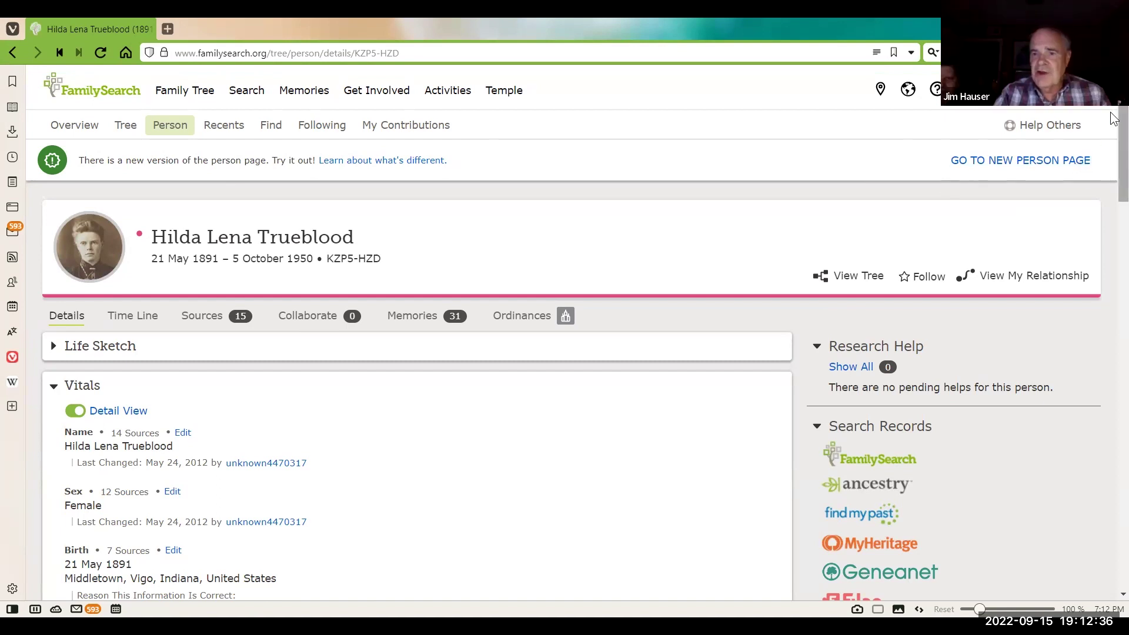
# Step: Replace the page address with familysearch.org/partneraccess to load the Partner Access page
pyautogui.scroll(-3, 1115, 135)
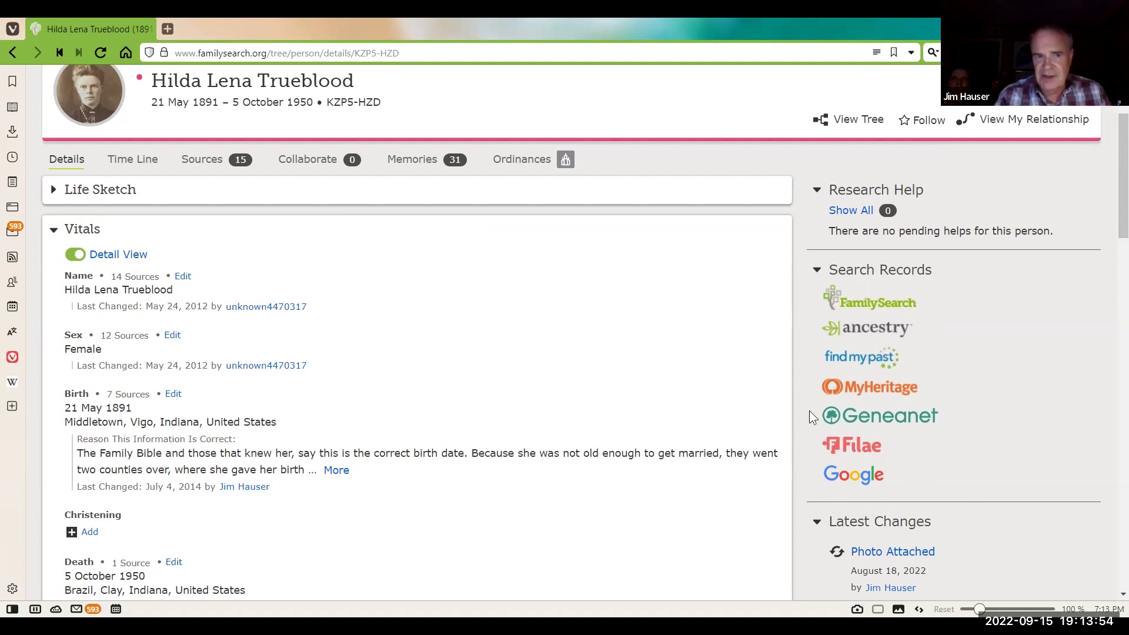
pyautogui.click(416, 53)
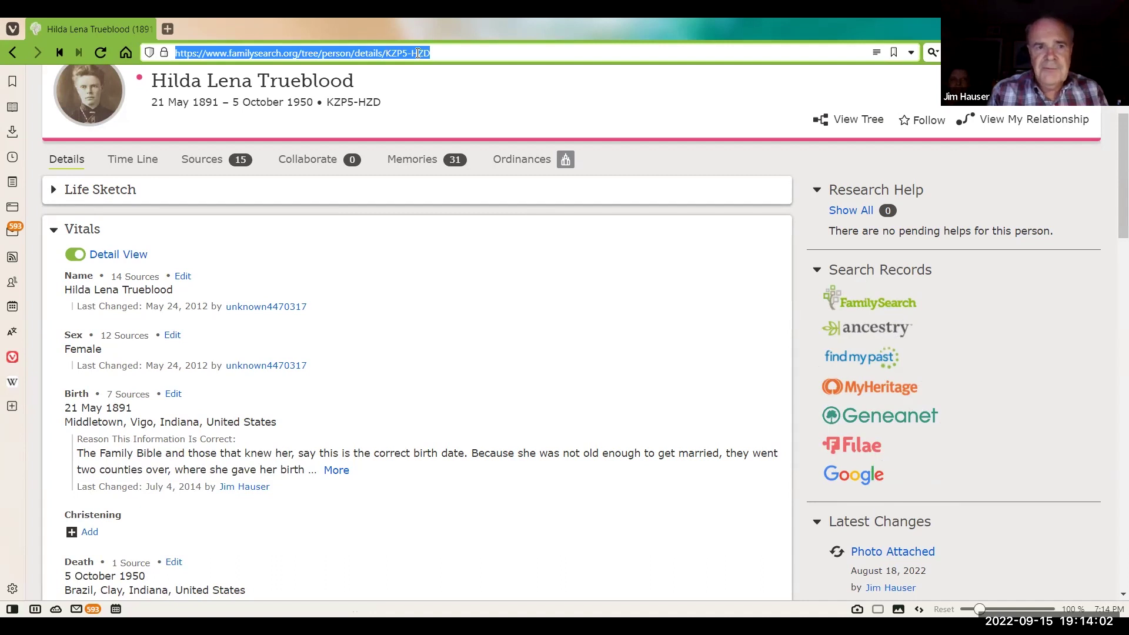
pyautogui.press('Delete')
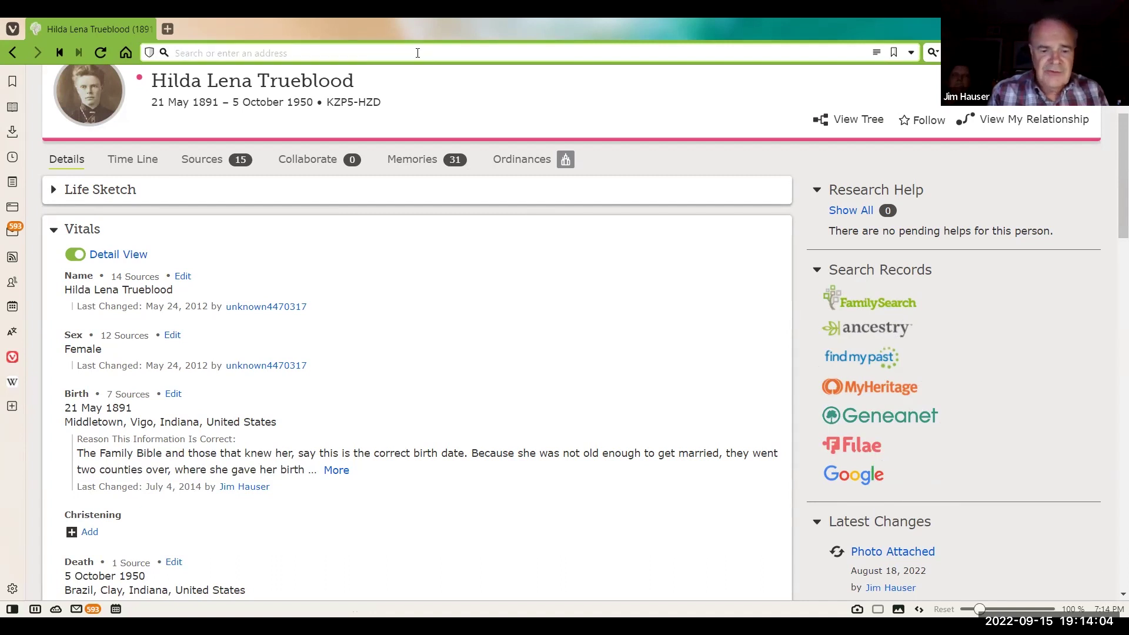
pyautogui.write('familys')
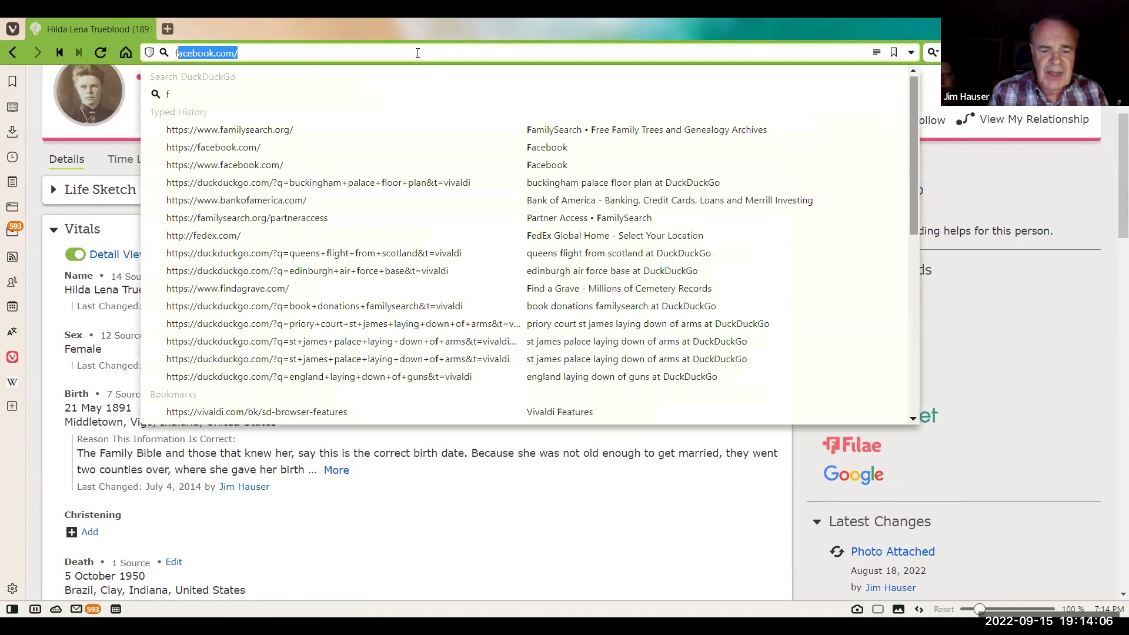
pyautogui.write('earch.')
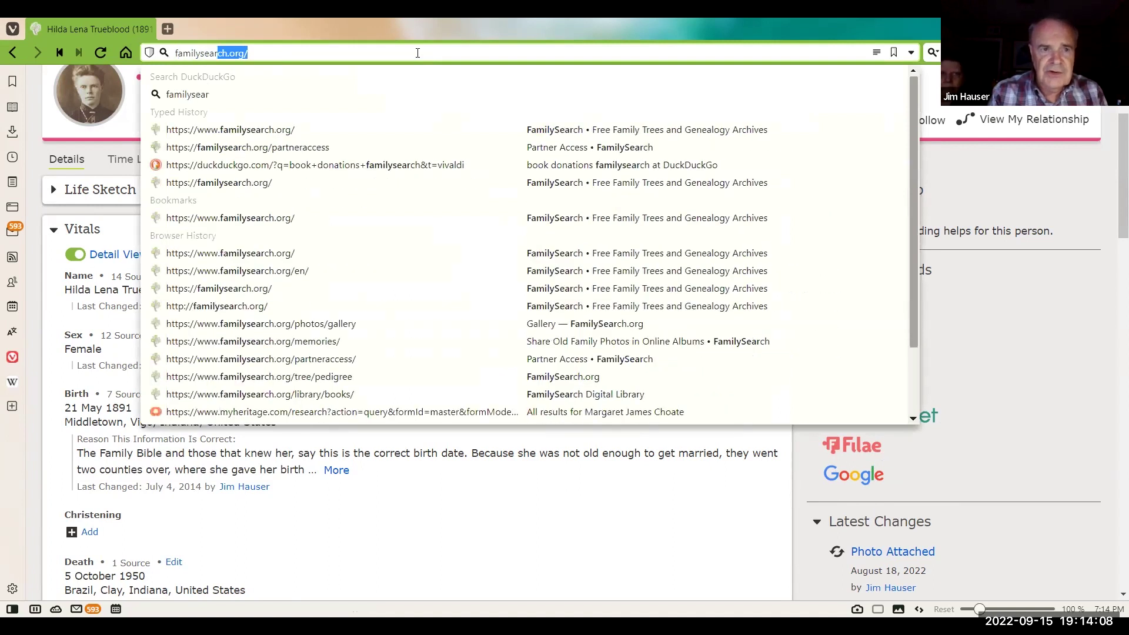
pyautogui.write('or')
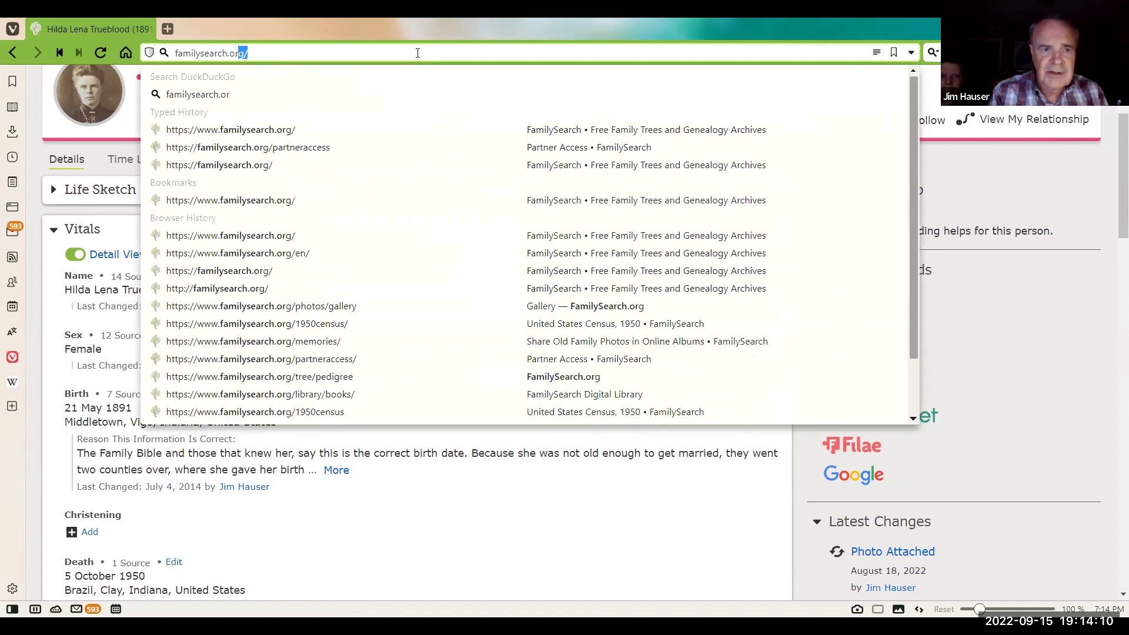
pyautogui.write('g/')
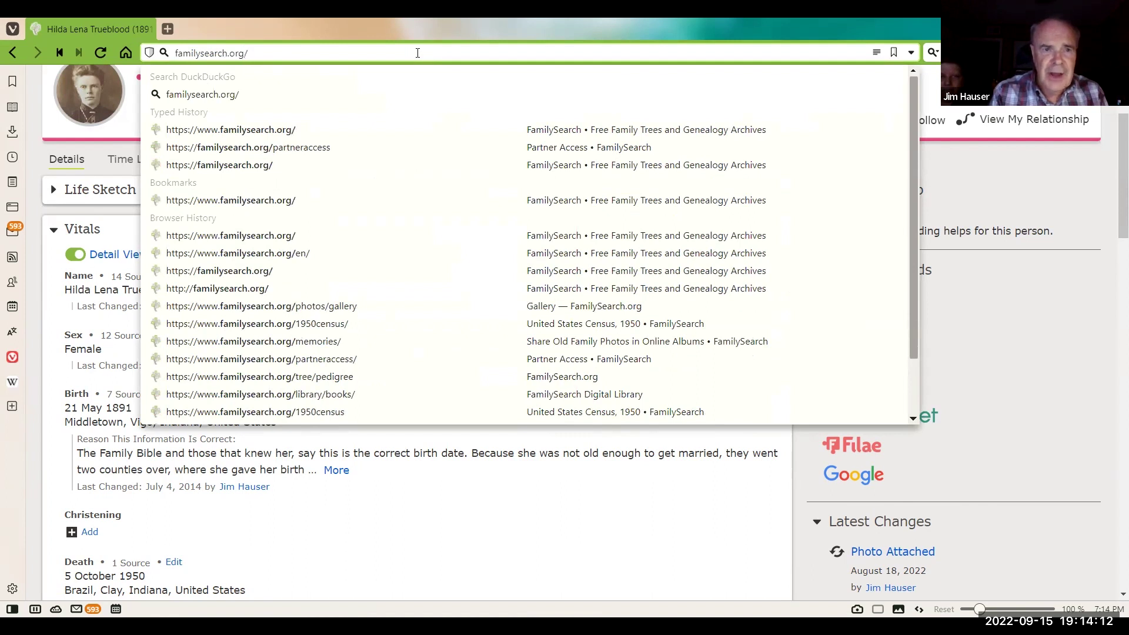
pyautogui.write('partneraccess')
pyautogui.press('Return')
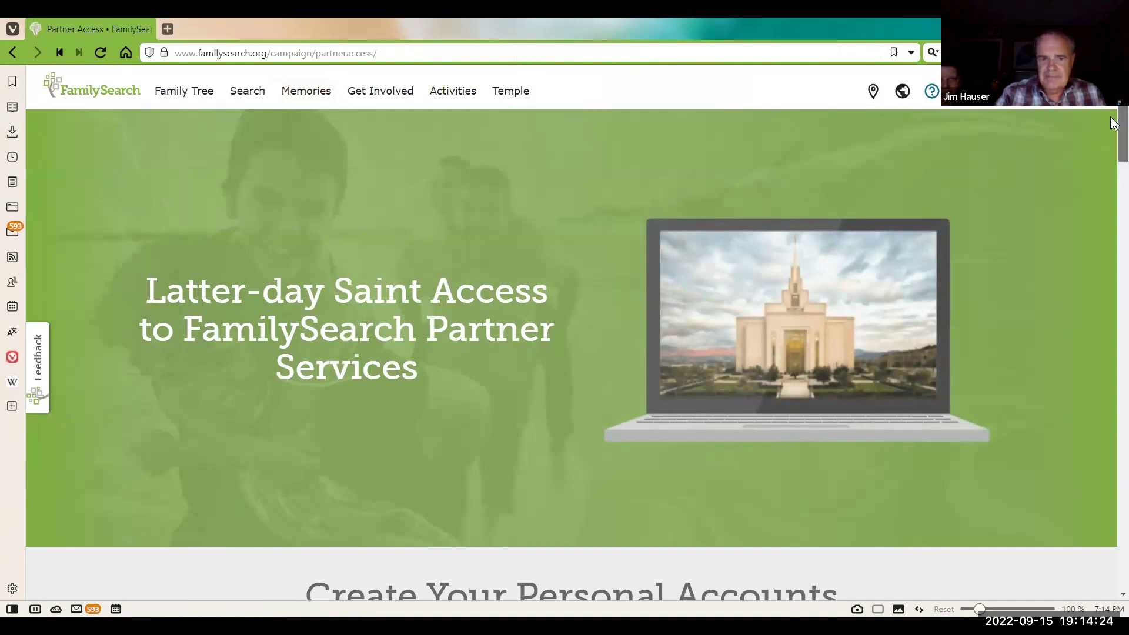
# Step: Scroll down to the Create Your Personal Accounts section listing the six Join For Free partners
pyautogui.scroll(-2, 1111, 148)
pyautogui.scroll(-3, 1113, 165)
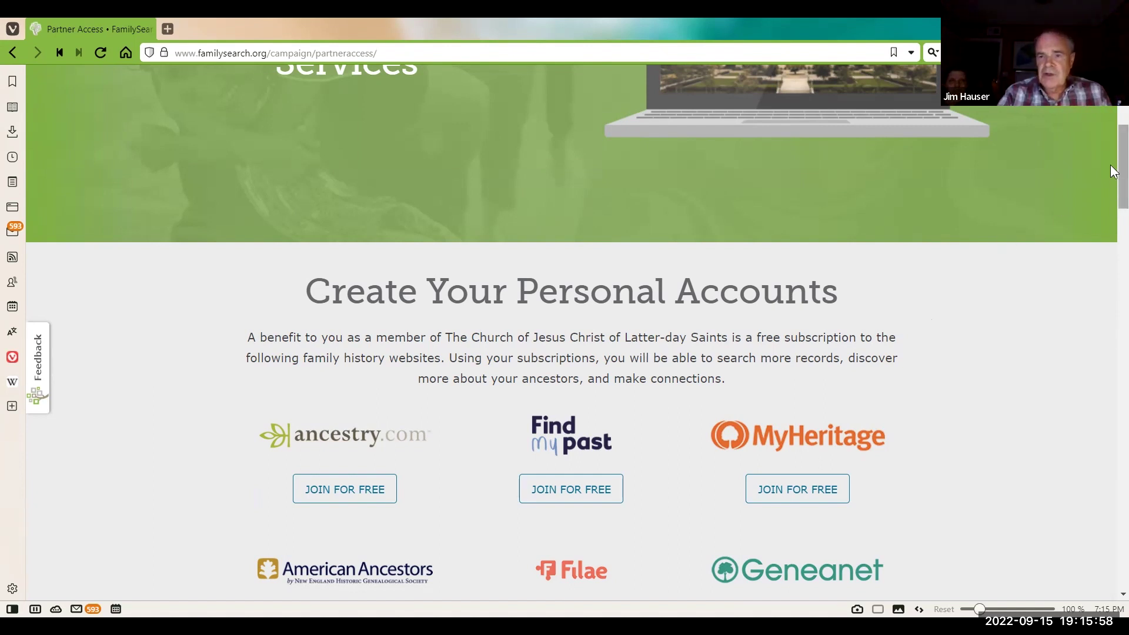
pyautogui.moveTo(1113, 170); pyautogui.dragTo(1111, 202)
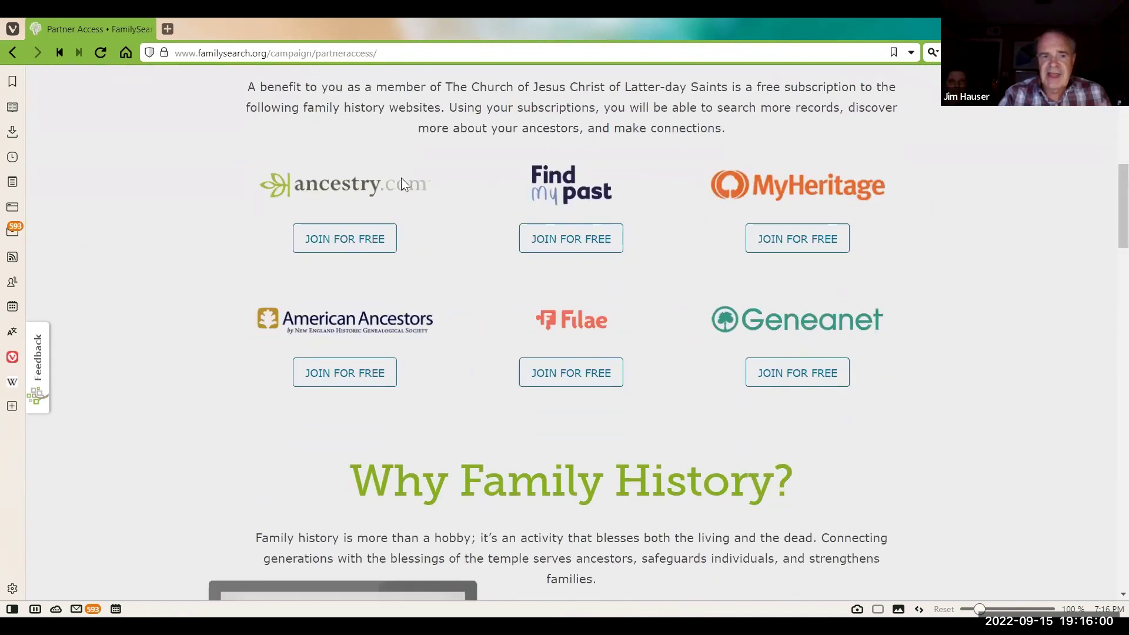
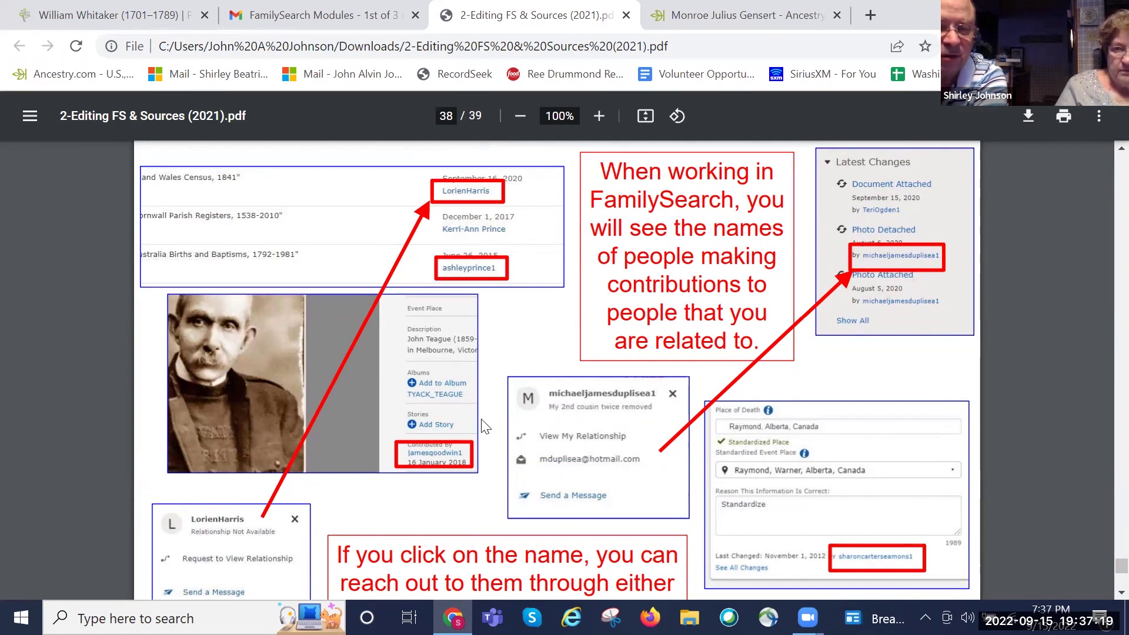
# Step: Scroll the PDF slides back from page 38 to page 36, the Merging Duplicate Records step 2 slide
pyautogui.scroll(6, 520, 320)
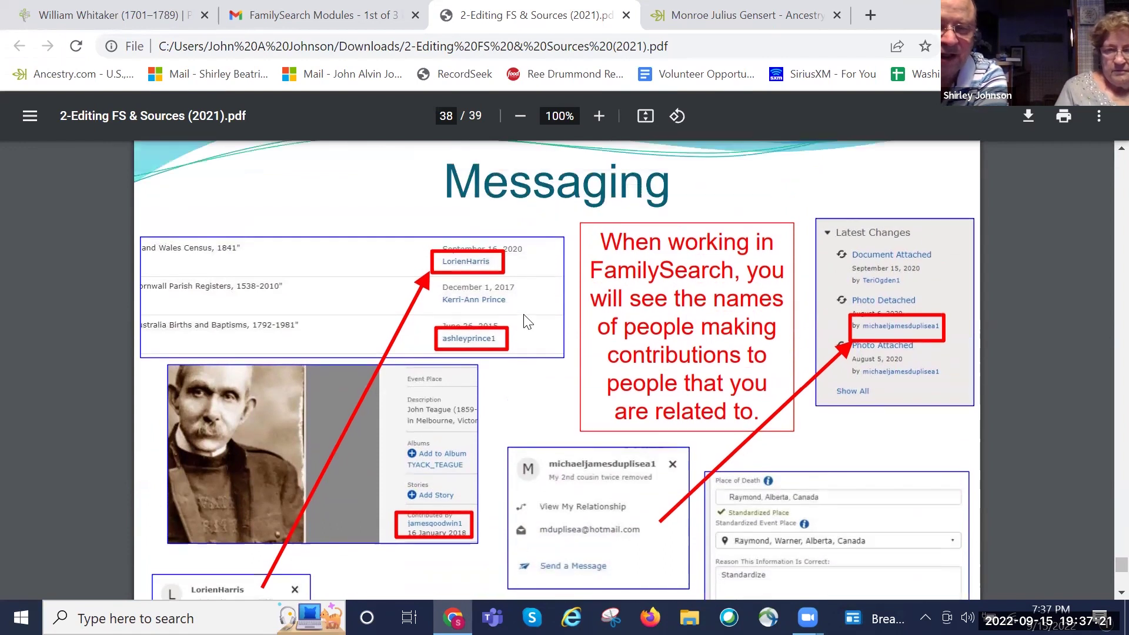
pyautogui.scroll(3, 525, 314)
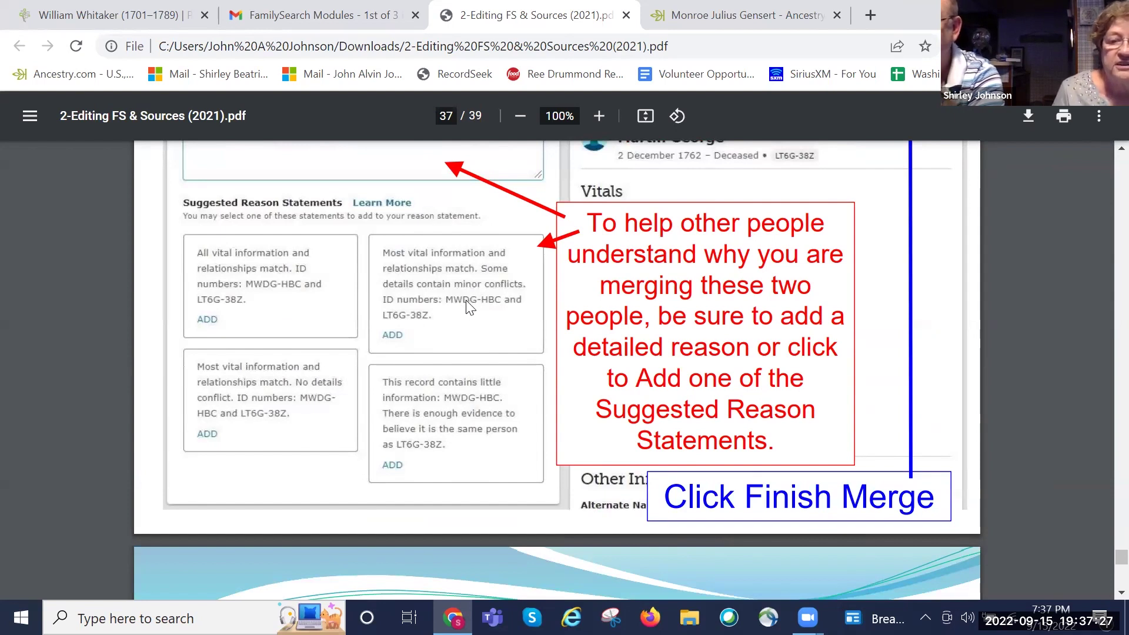
pyautogui.scroll(2, 462, 317)
pyautogui.scroll(6, 462, 323)
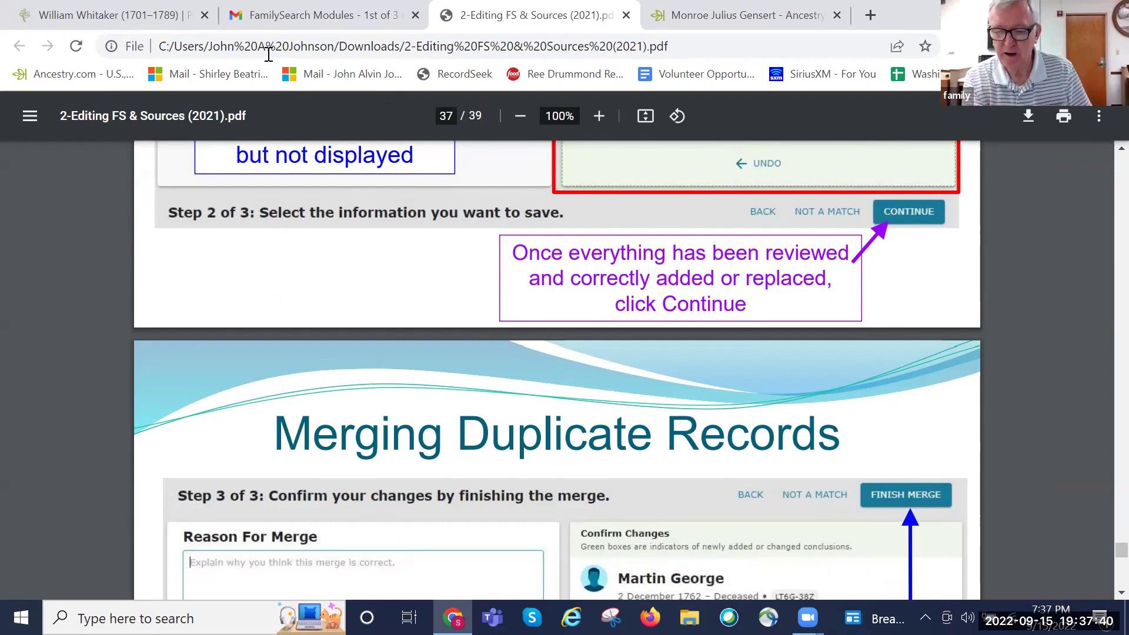
pyautogui.scroll(6, 268, 190)
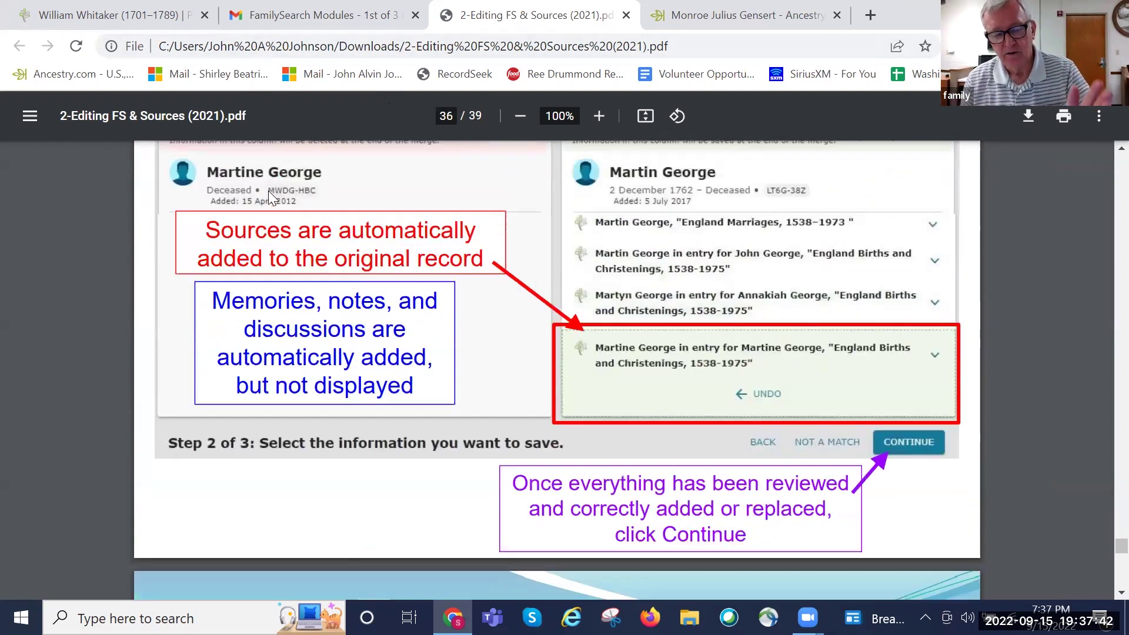
pyautogui.scroll(2, 268, 191)
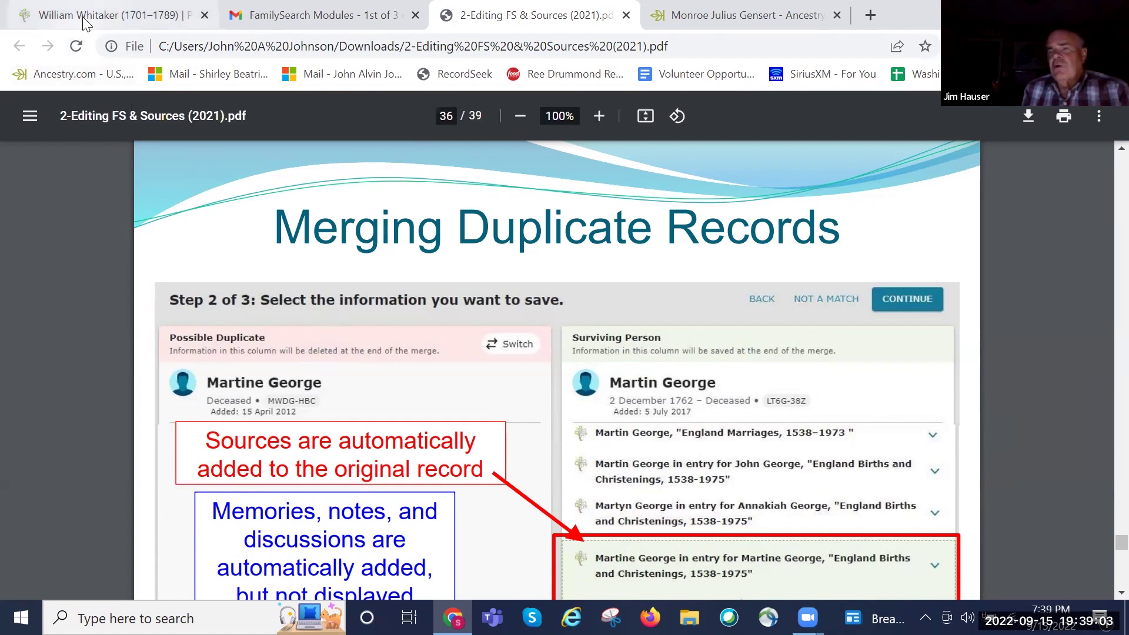
# Step: Switch to William Whitaker's FamilySearch person page and review it down to the Tools section
pyautogui.moveTo(83, 16)
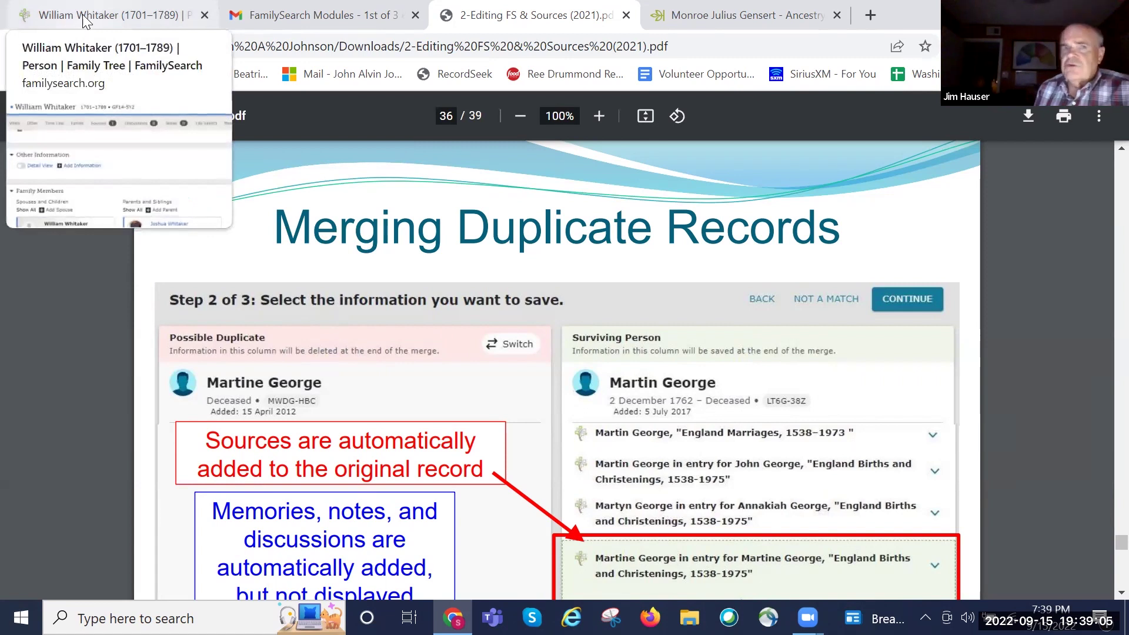
pyautogui.click(86, 18)
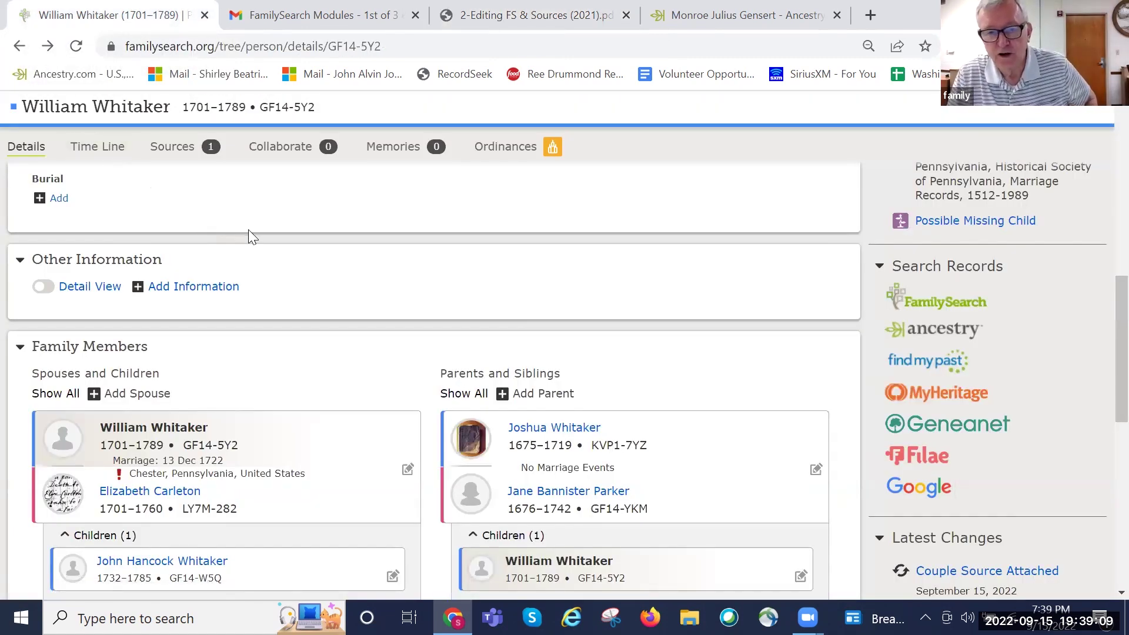
pyautogui.scroll(3, 297, 267)
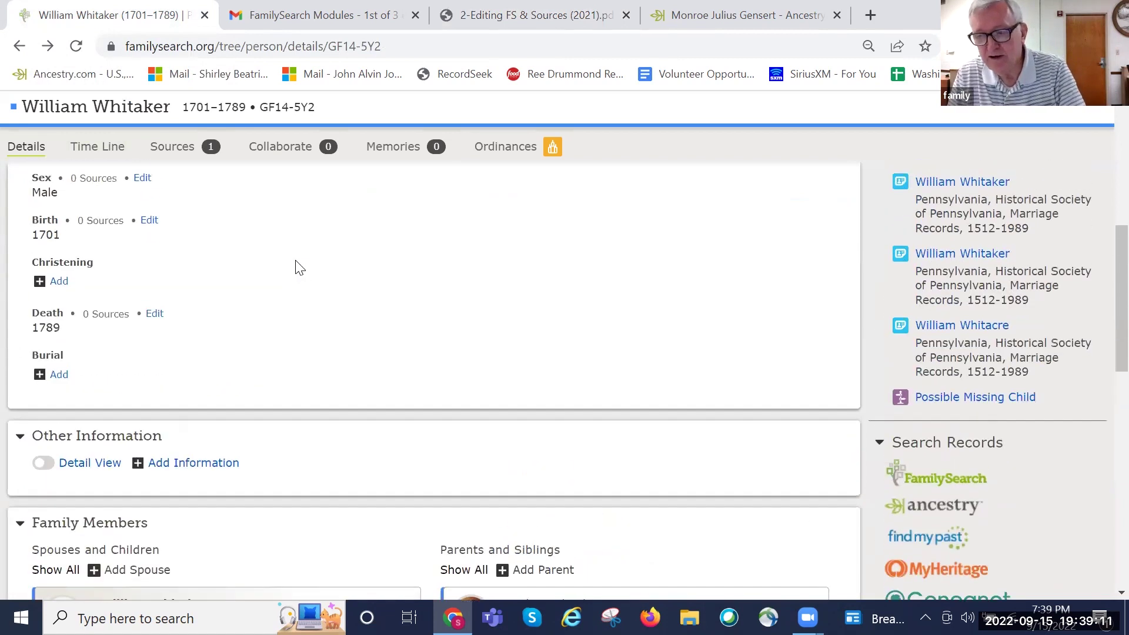
pyautogui.scroll(3, 297, 267)
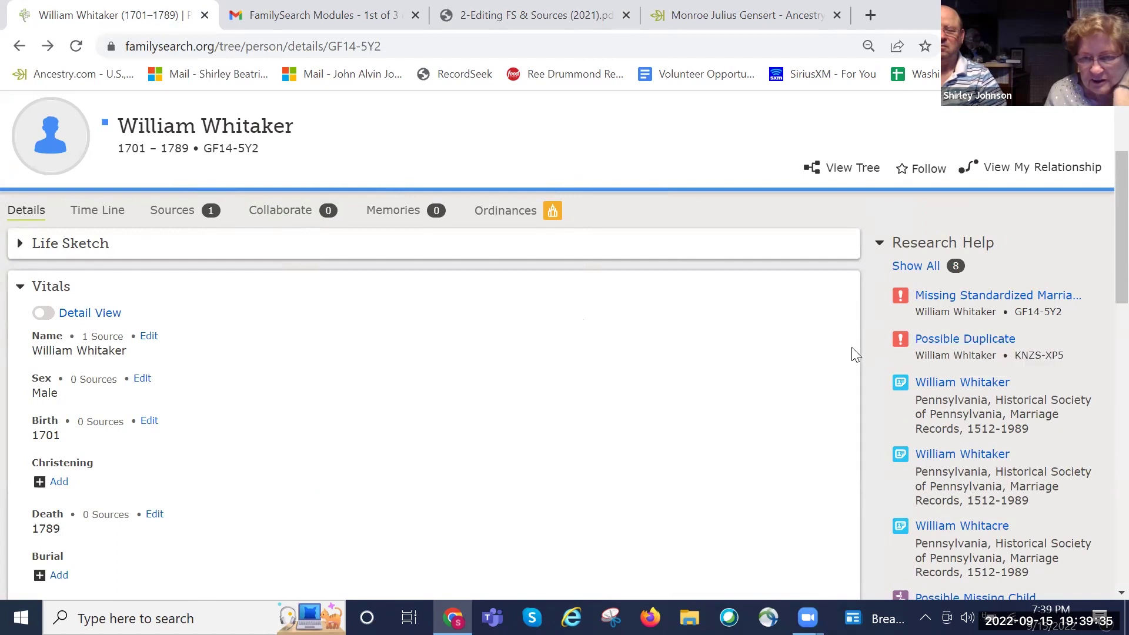
pyautogui.scroll(-5, 853, 356)
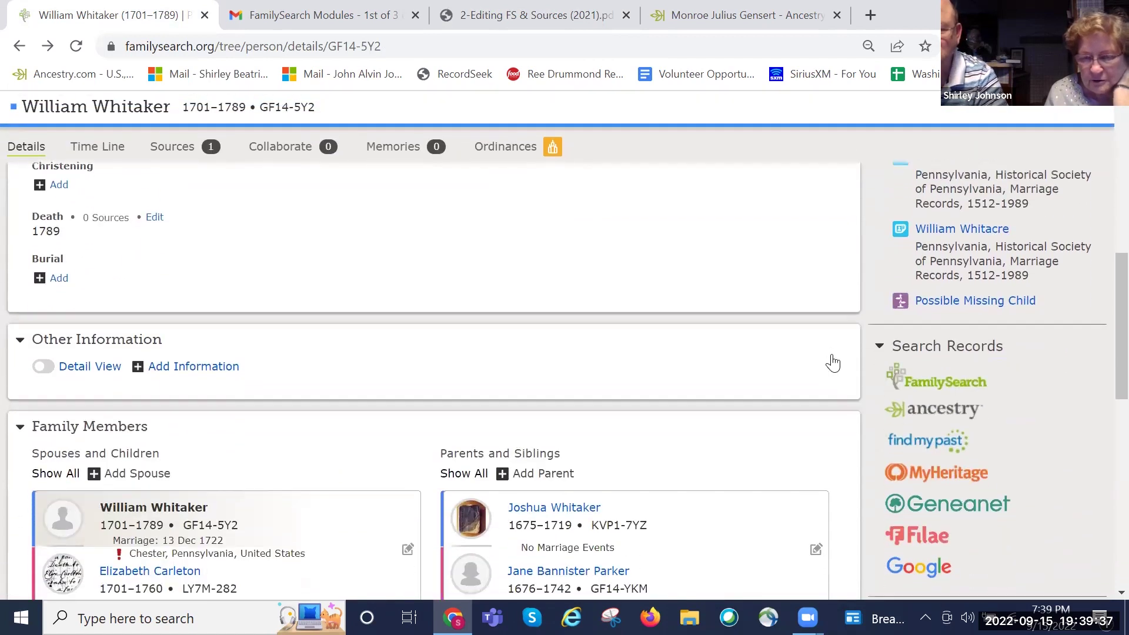
pyautogui.scroll(-10, 832, 362)
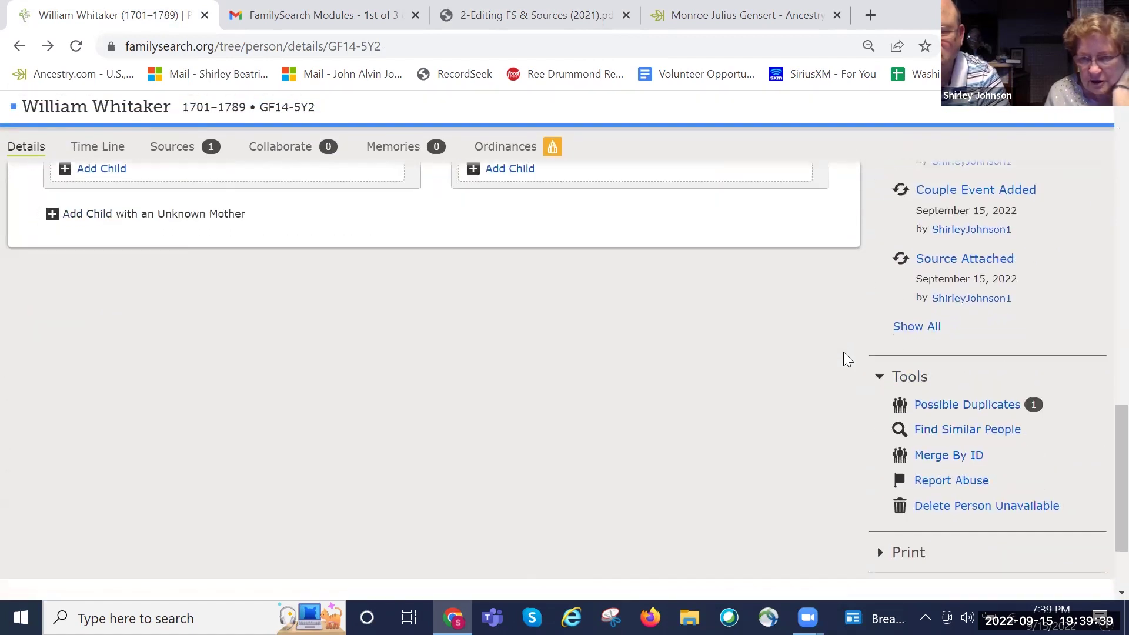
pyautogui.scroll(-2, 844, 351)
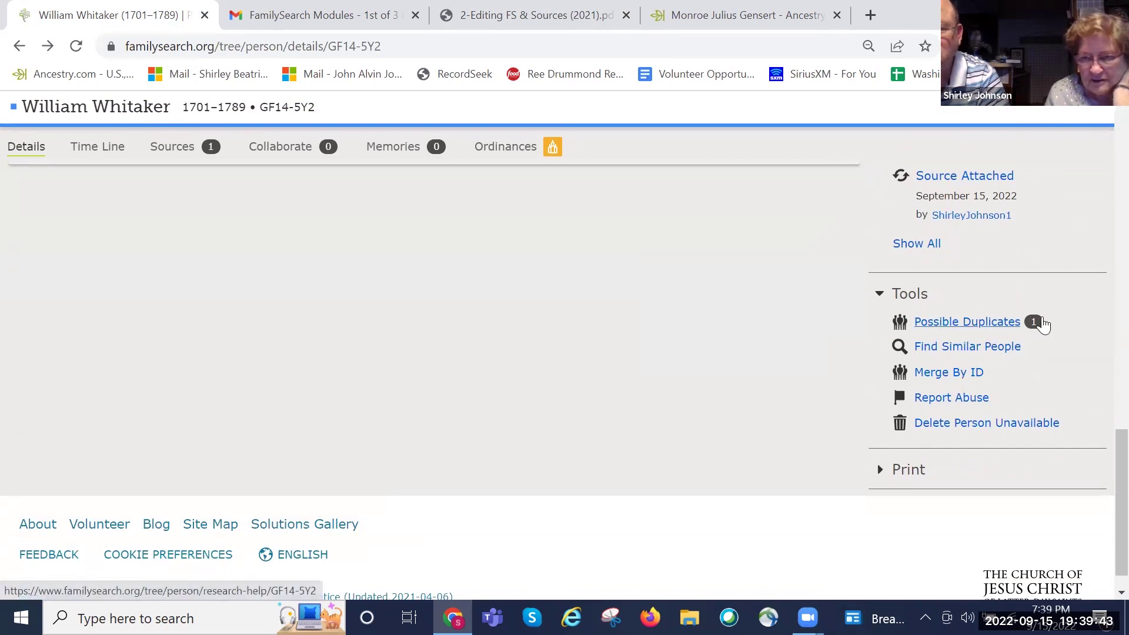
pyautogui.click(984, 323)
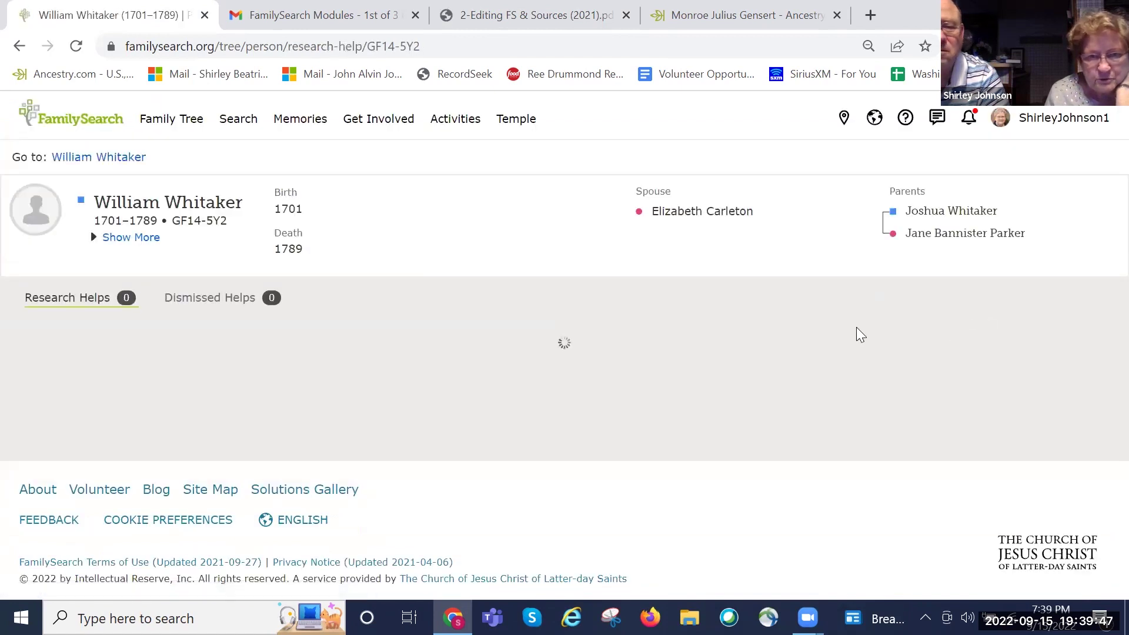
pyautogui.scroll(-1, 670, 356)
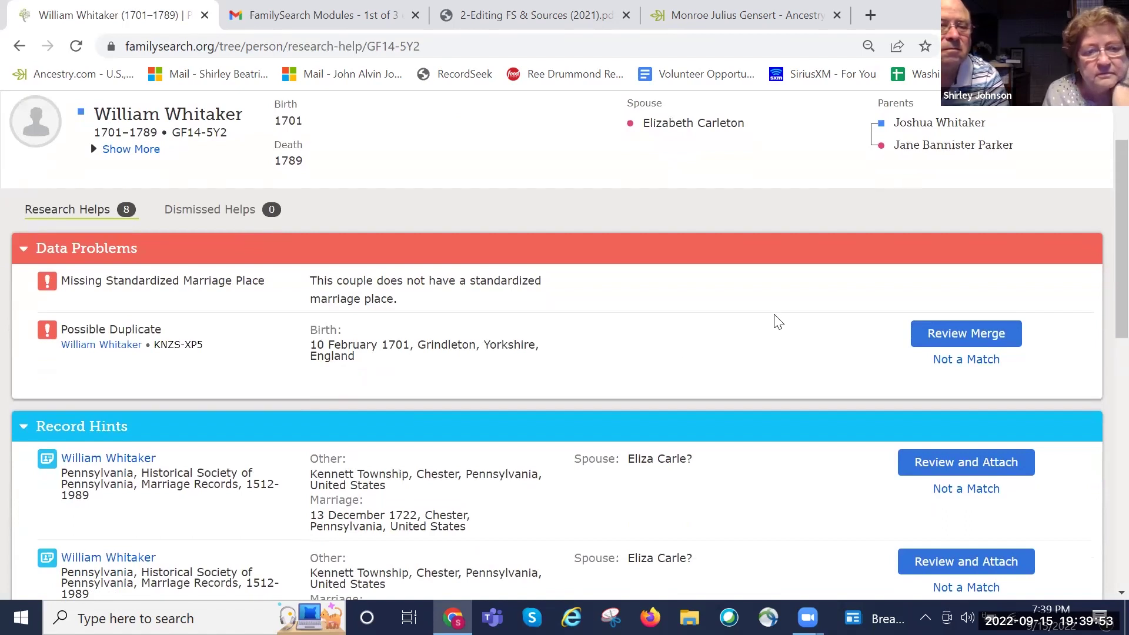
pyautogui.click(947, 338)
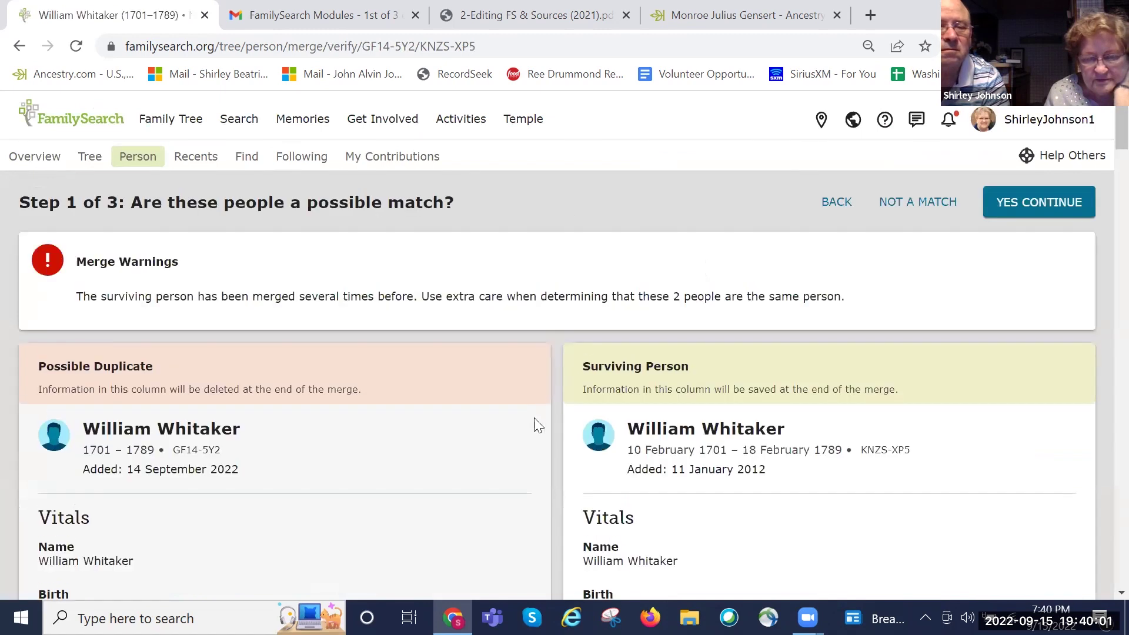
# Step: Compare both records' Vitals, Family, Parents, Siblings and Sources in the Step 1 merge view
pyautogui.scroll(-1, 523, 415)
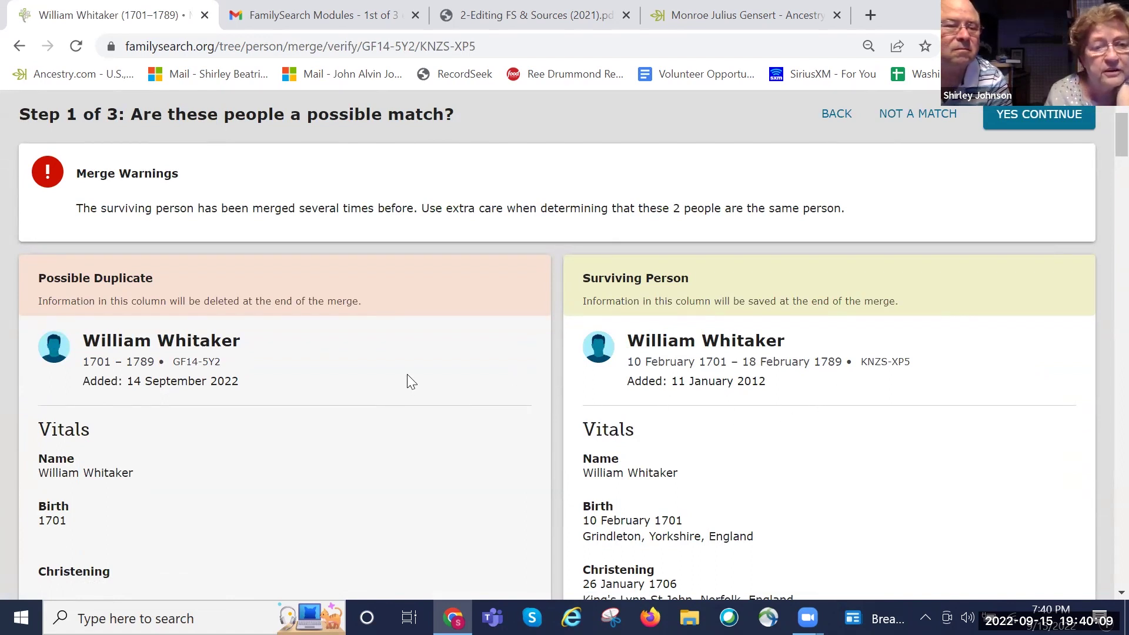
pyautogui.scroll(-1, 412, 381)
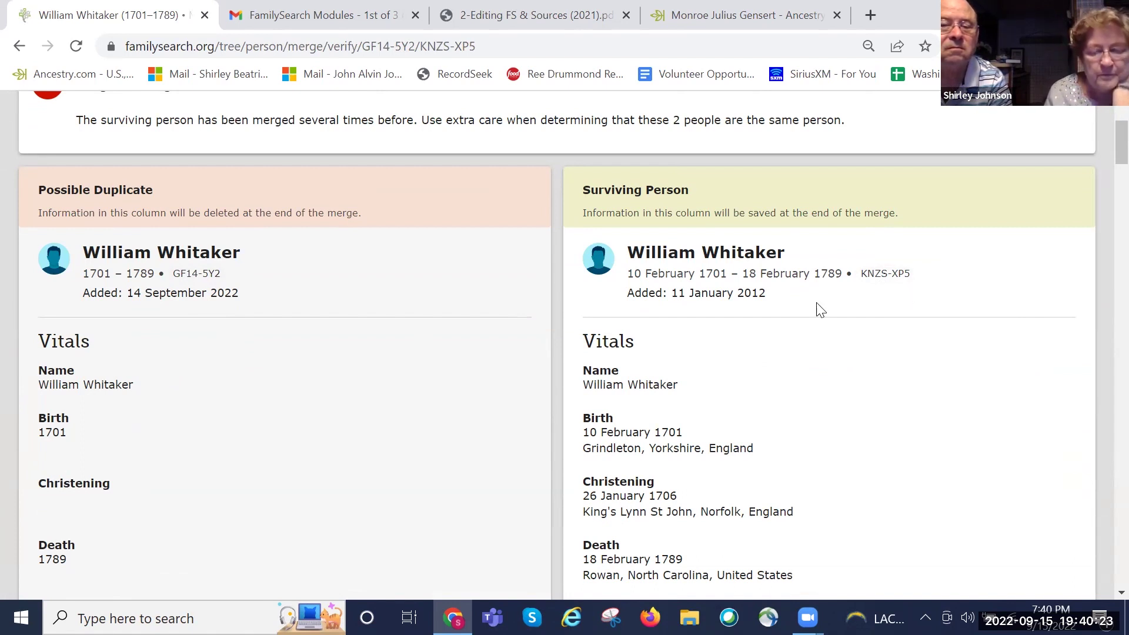
pyautogui.scroll(-1, 741, 333)
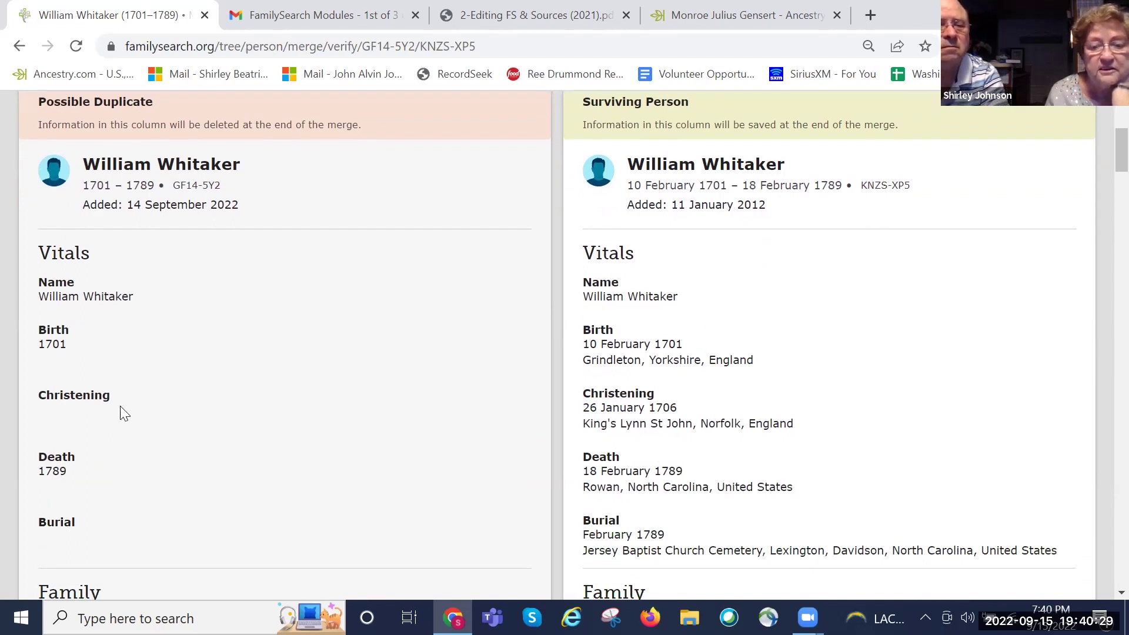
pyautogui.scroll(-6, 346, 328)
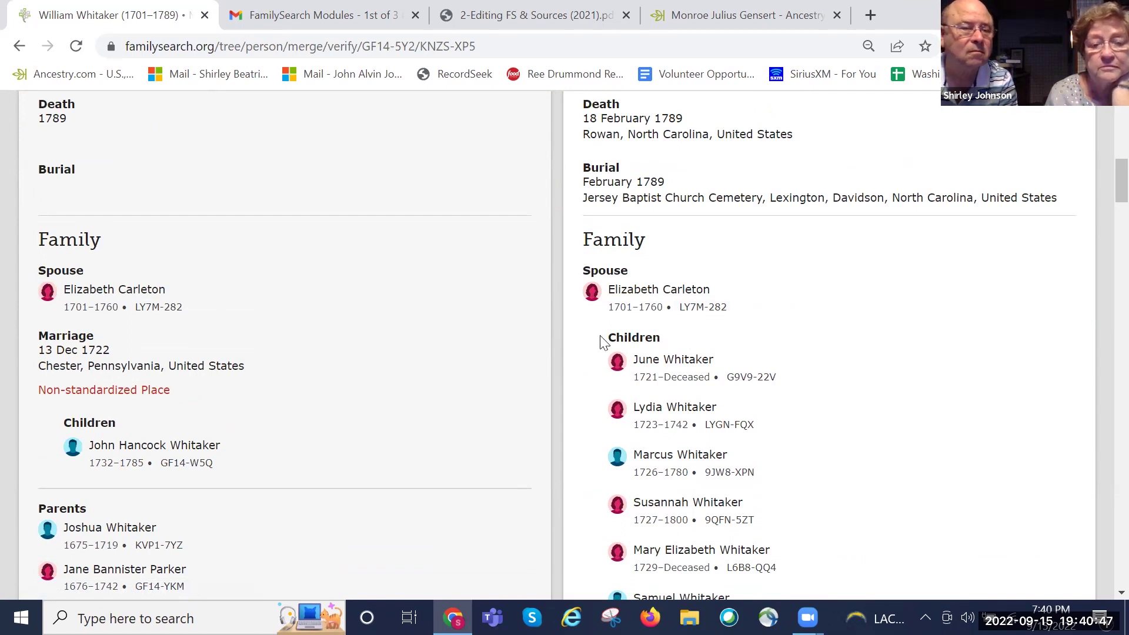
pyautogui.scroll(-3, 598, 345)
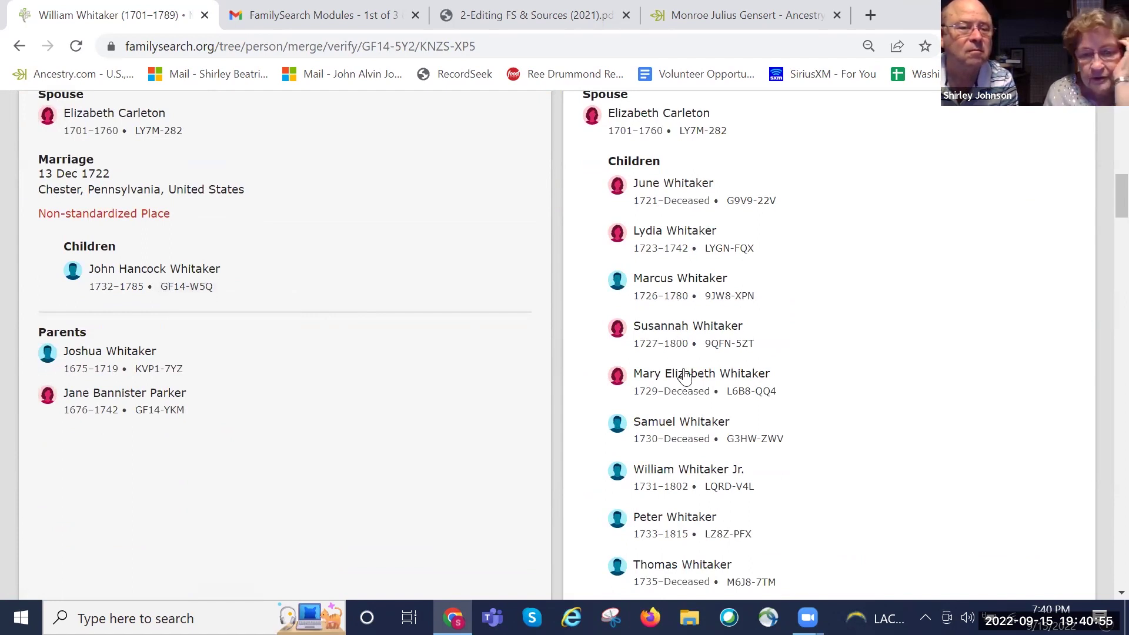
pyautogui.scroll(-1, 688, 400)
pyautogui.scroll(-4, 689, 400)
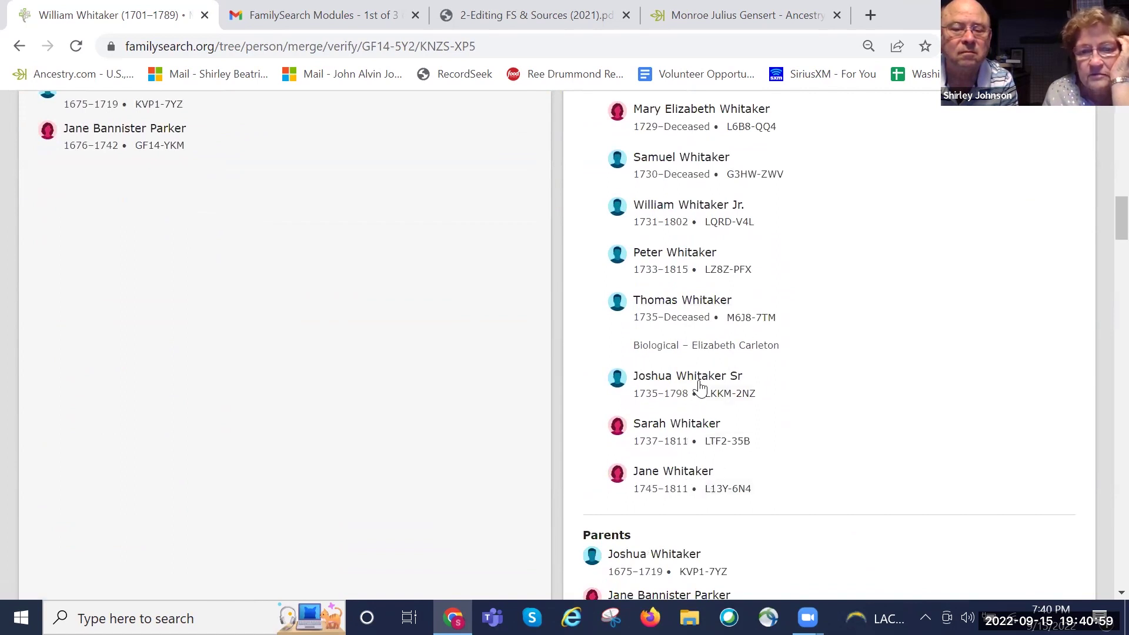
pyautogui.scroll(1, 709, 375)
pyautogui.scroll(4, 710, 375)
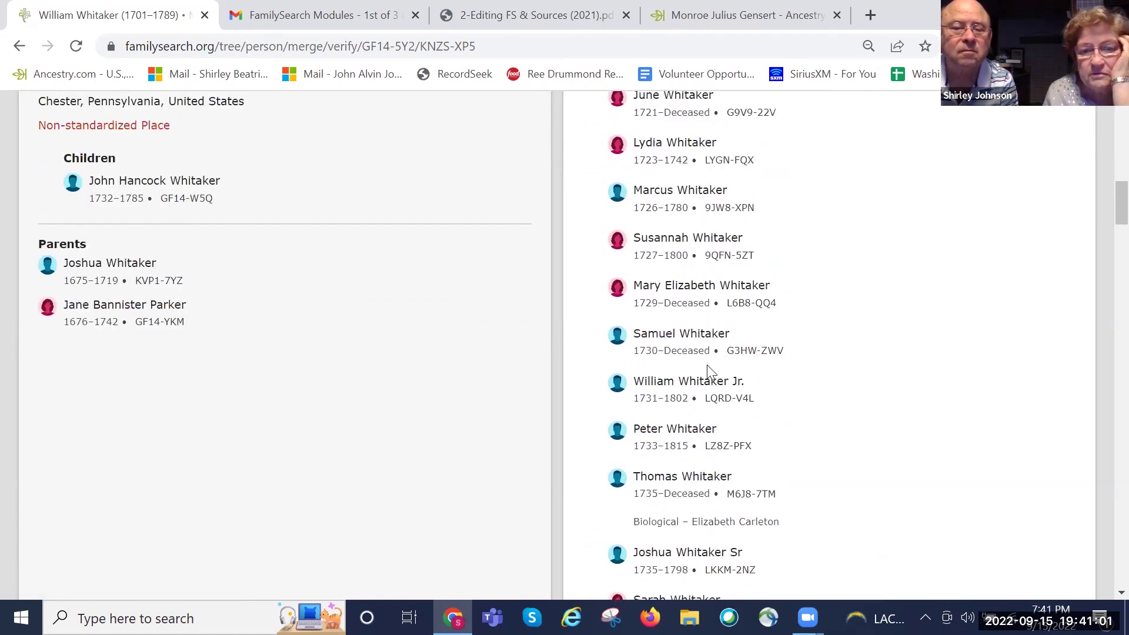
pyautogui.scroll(2, 709, 371)
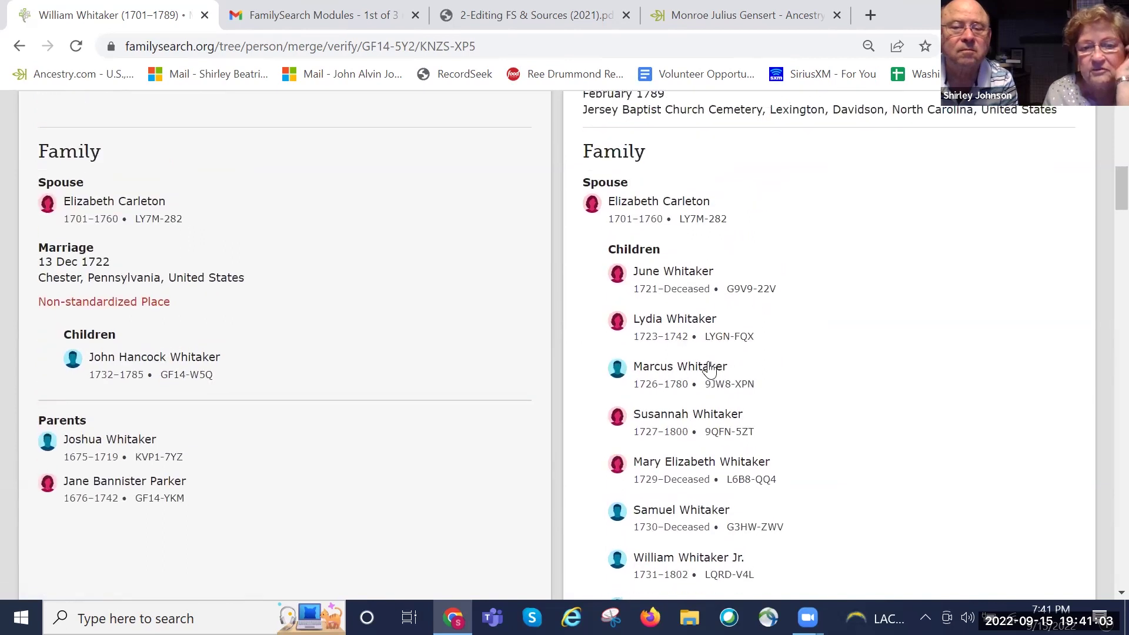
pyautogui.scroll(2, 717, 358)
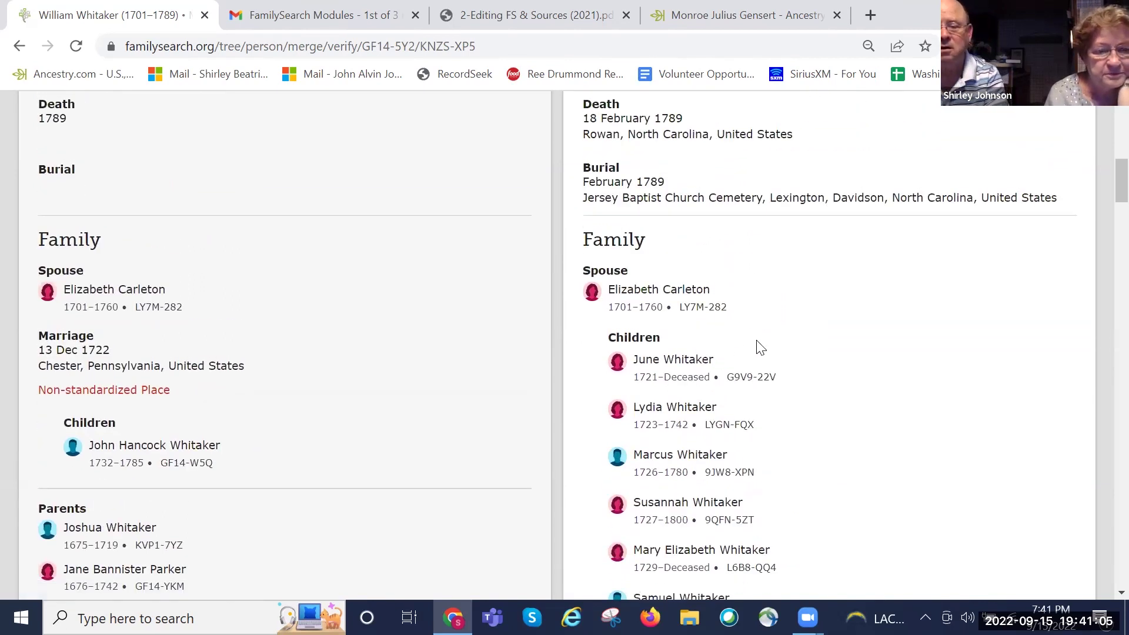
pyautogui.scroll(-5, 758, 353)
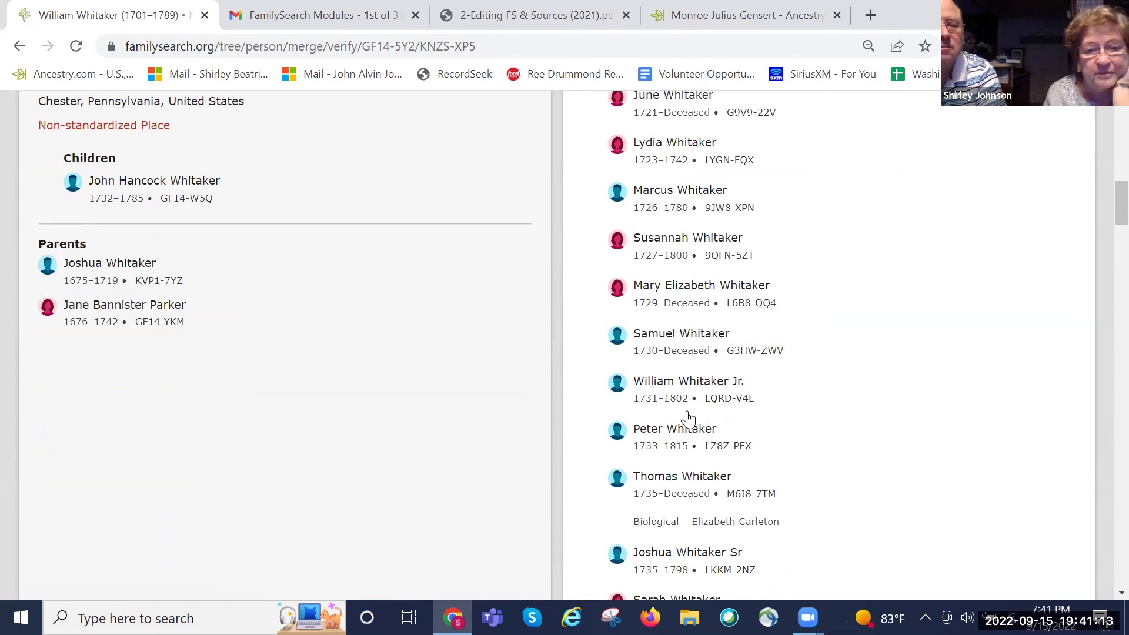
pyautogui.scroll(-1, 714, 396)
pyautogui.scroll(-2, 715, 397)
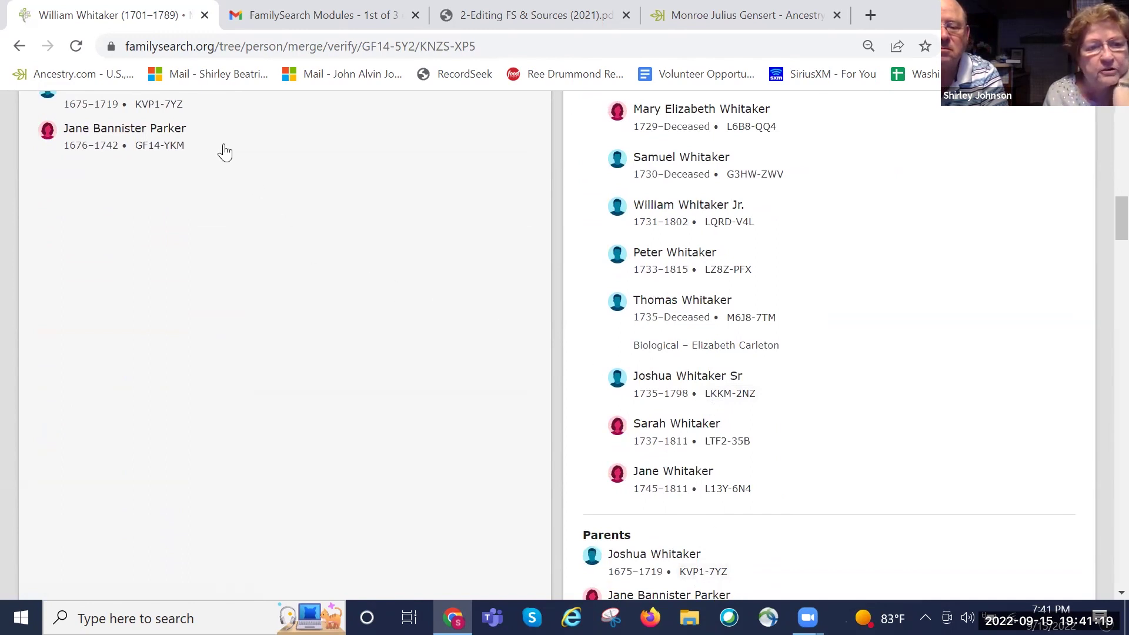
pyautogui.scroll(1, 222, 159)
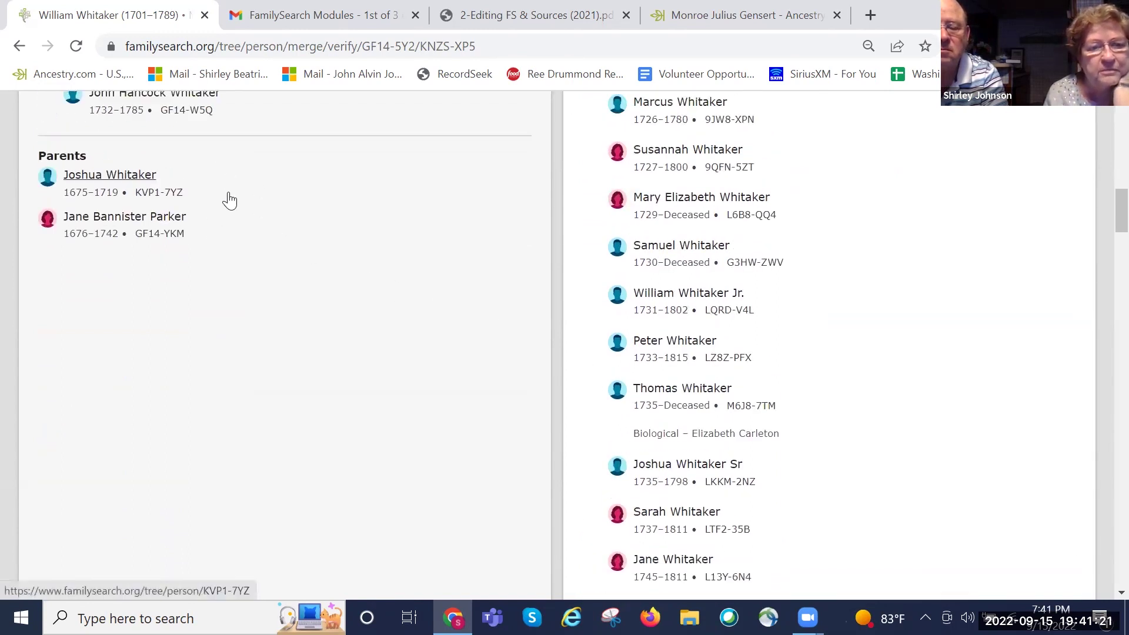
pyautogui.scroll(-2, 497, 267)
pyautogui.scroll(-4, 497, 273)
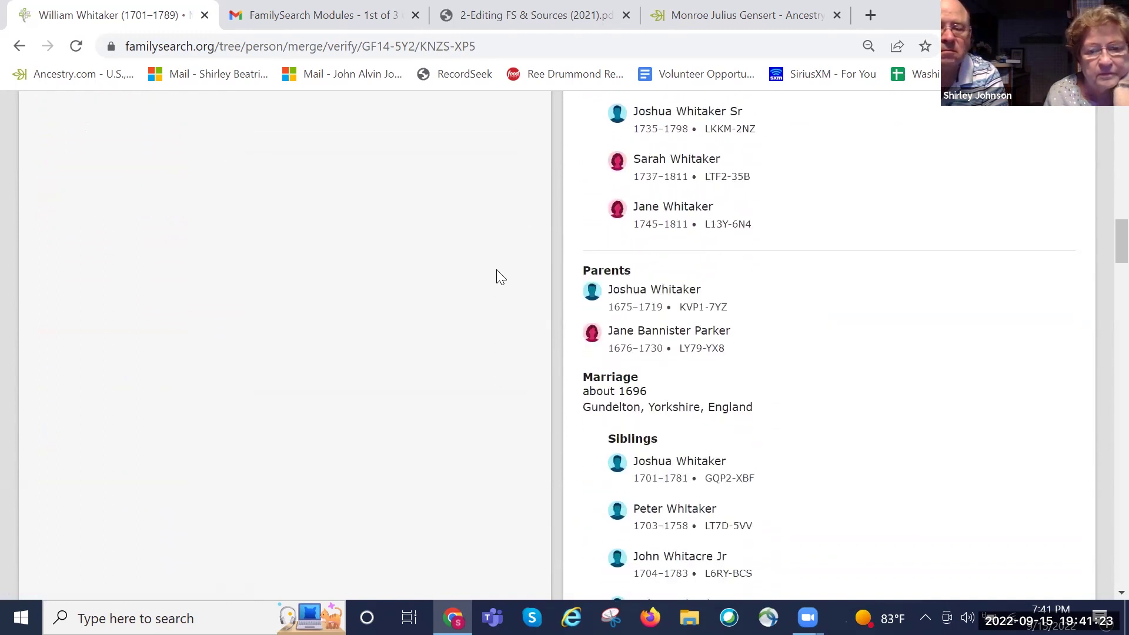
pyautogui.scroll(-3, 503, 266)
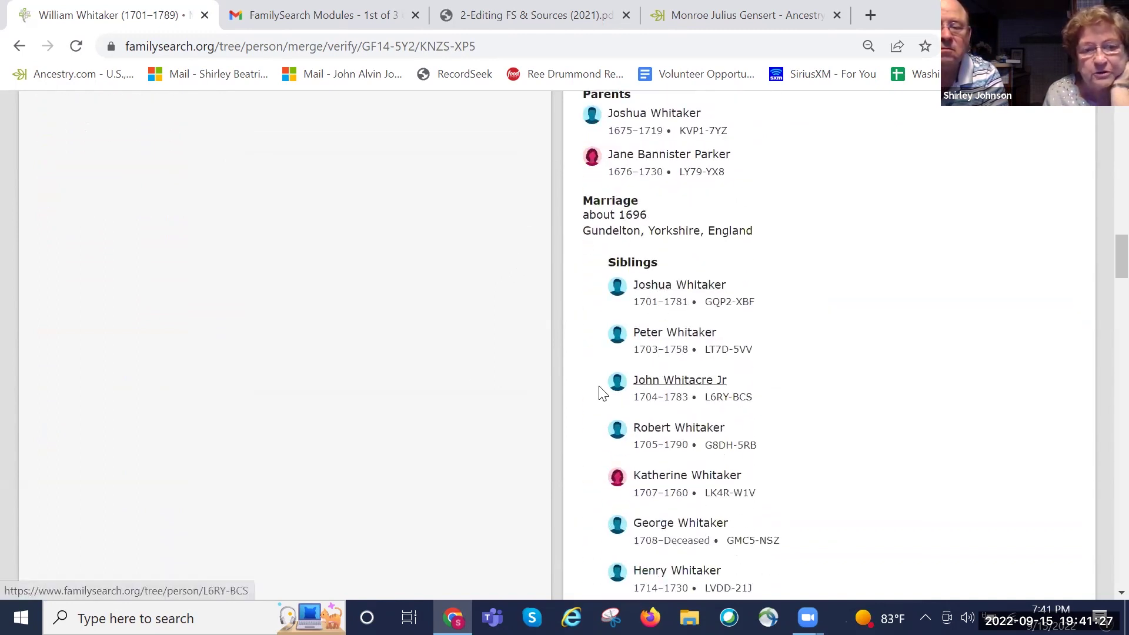
pyautogui.scroll(-4, 281, 236)
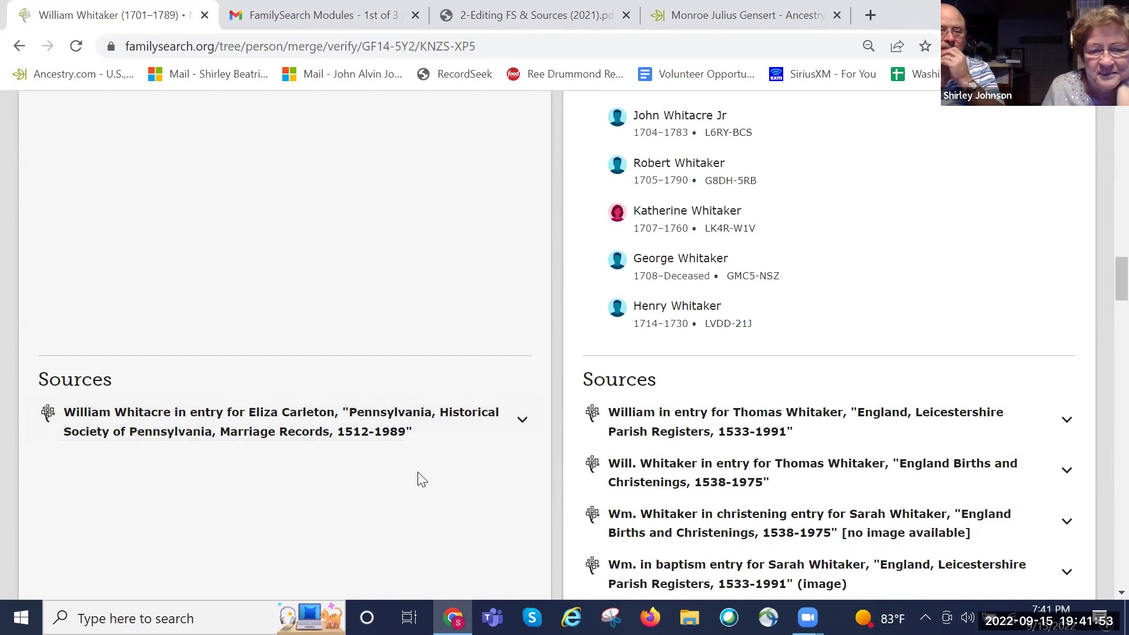
pyautogui.scroll(-2, 483, 480)
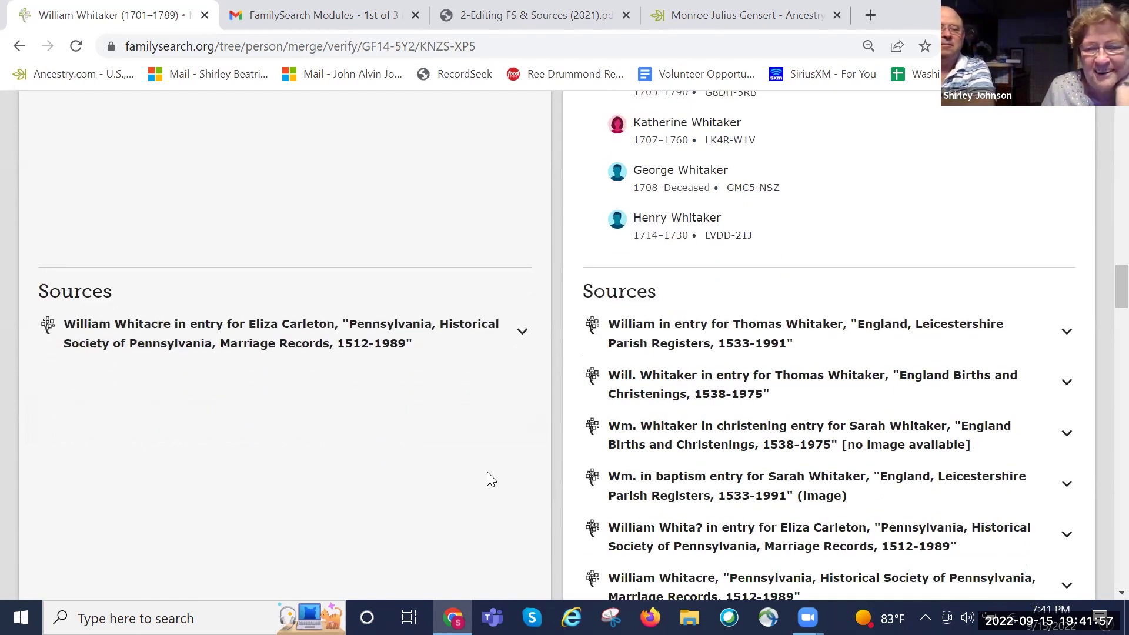
pyautogui.scroll(-2, 487, 472)
pyautogui.scroll(2, 503, 448)
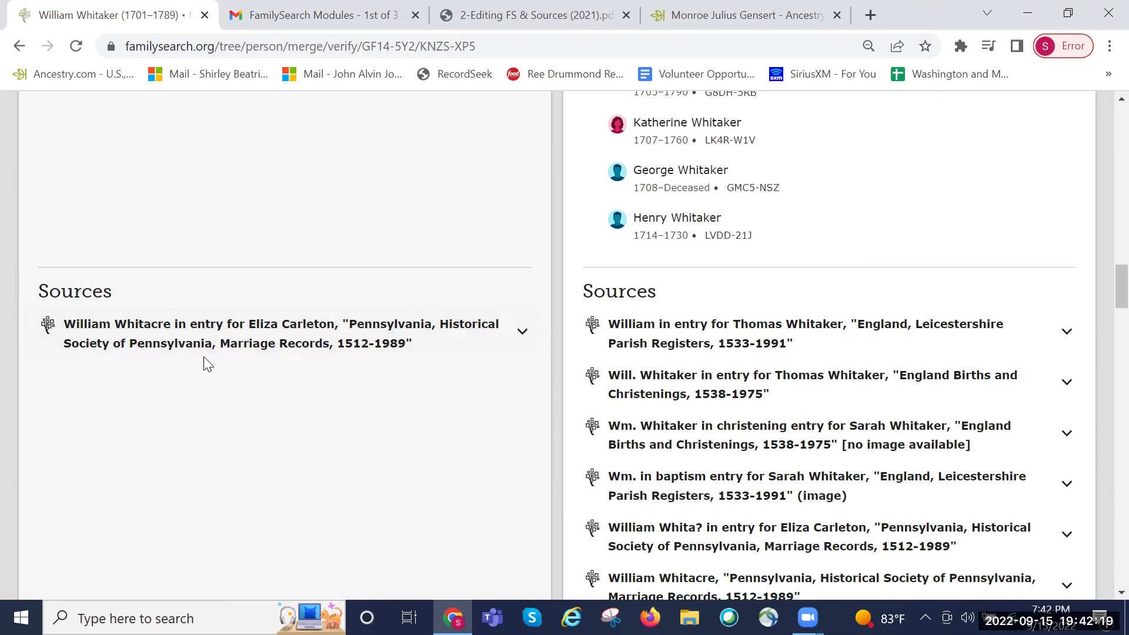
pyautogui.scroll(-2, 252, 379)
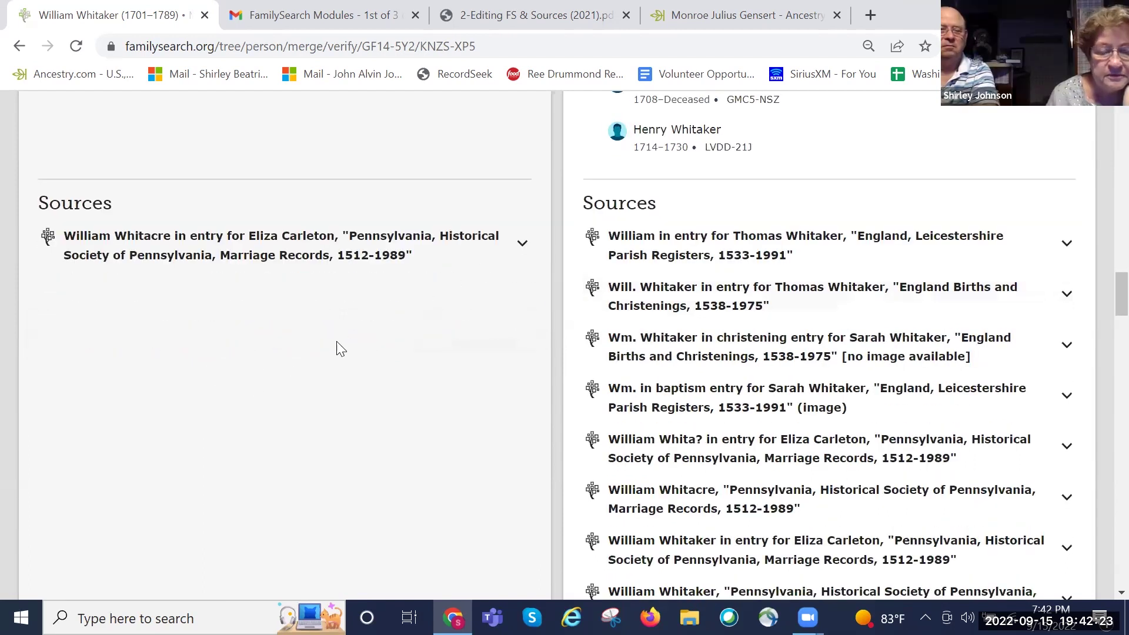
pyautogui.scroll(12, 341, 348)
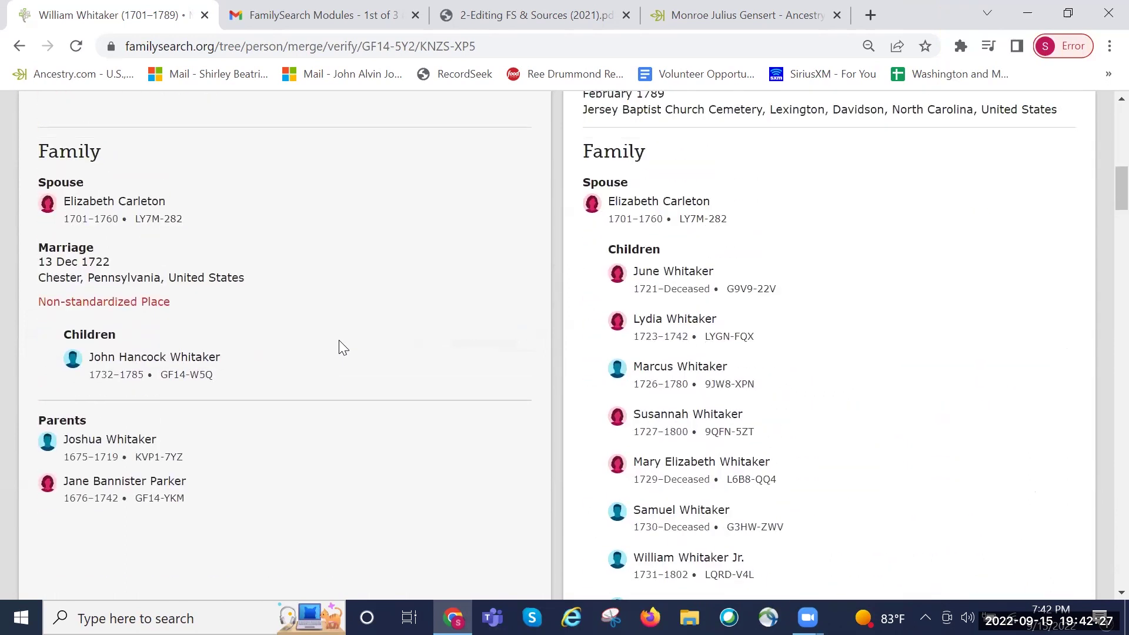
pyautogui.scroll(10, 343, 349)
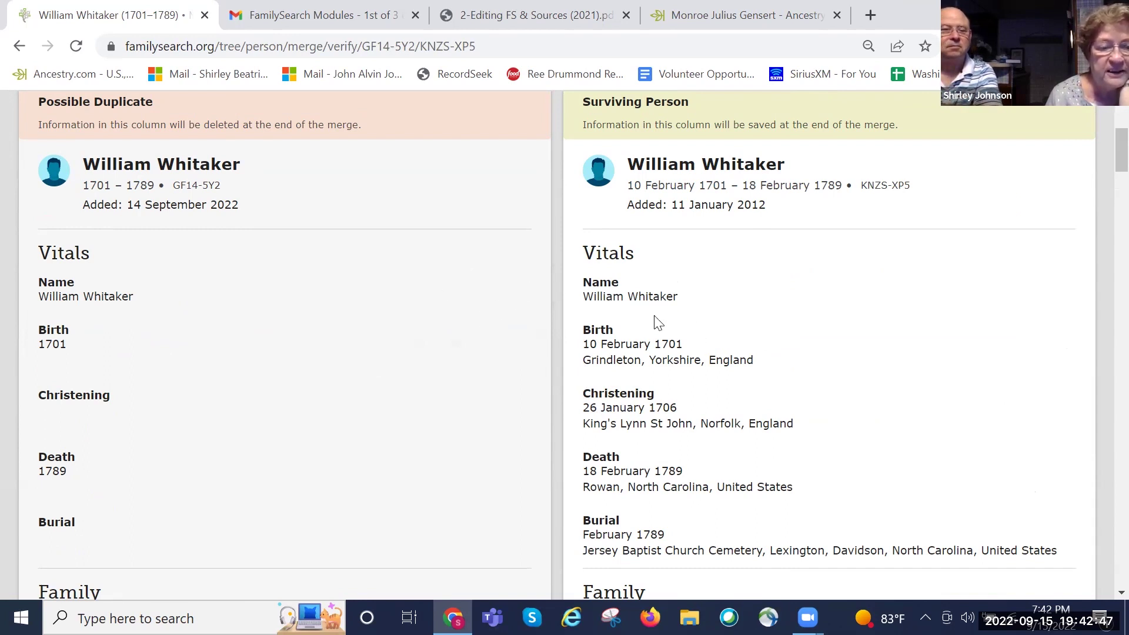
pyautogui.scroll(-1, 738, 350)
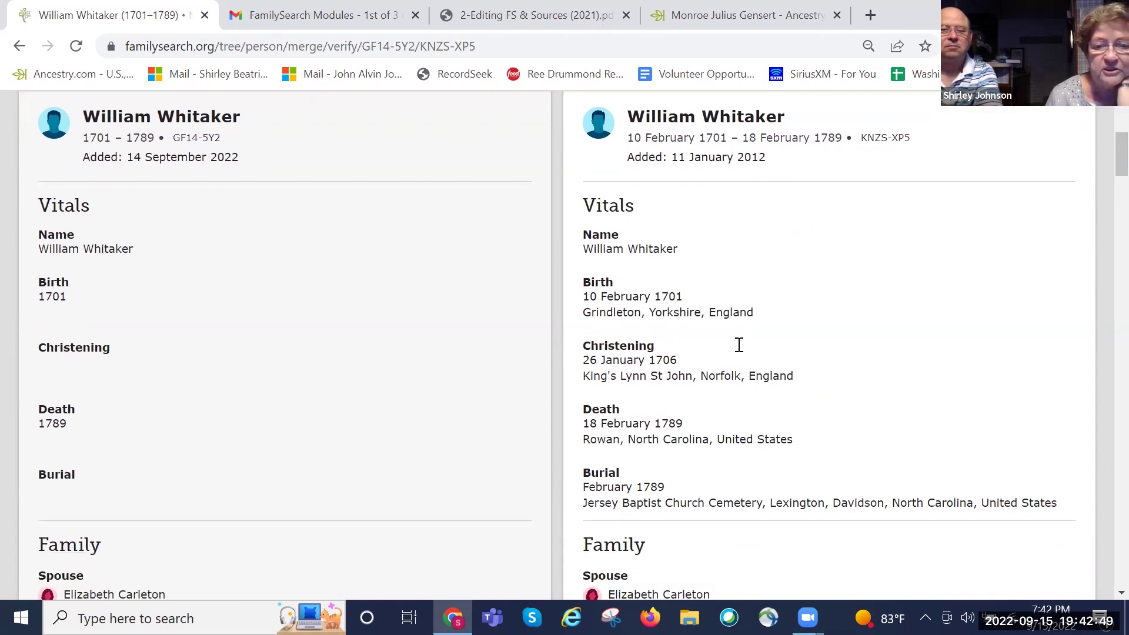
pyautogui.scroll(-5, 739, 345)
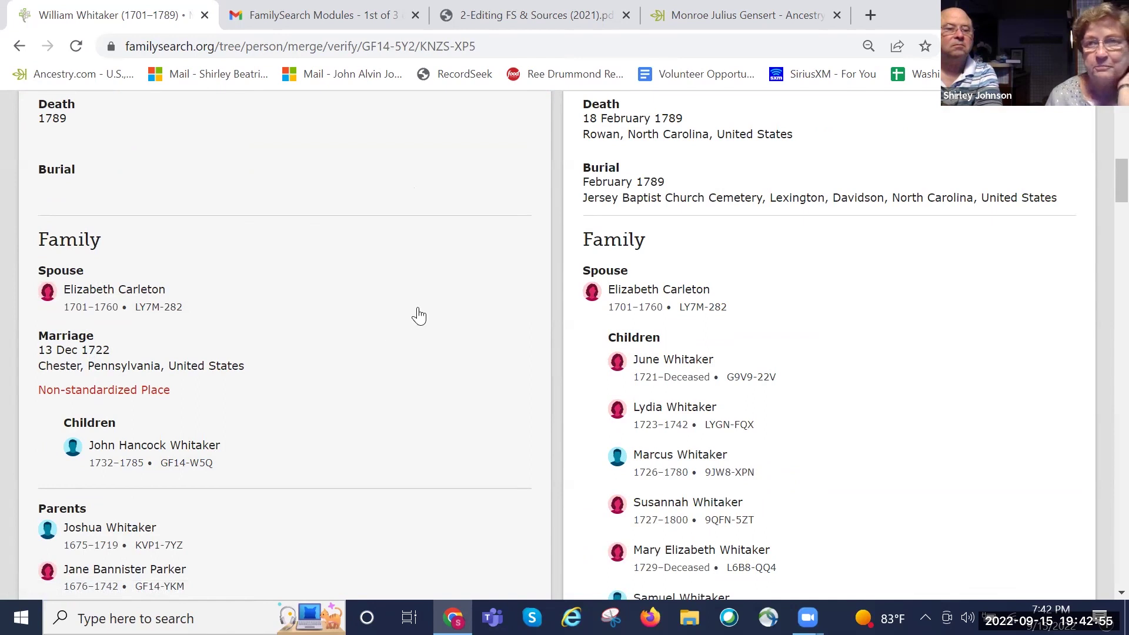
pyautogui.scroll(3, 414, 312)
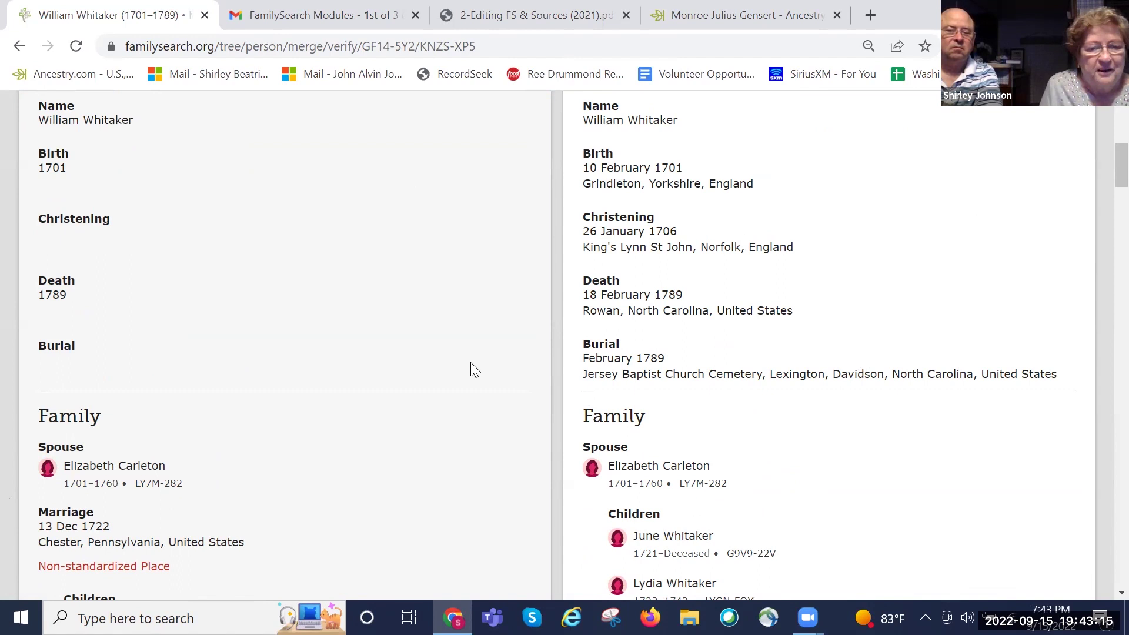
pyautogui.scroll(-1, 470, 360)
pyautogui.scroll(-1, 470, 366)
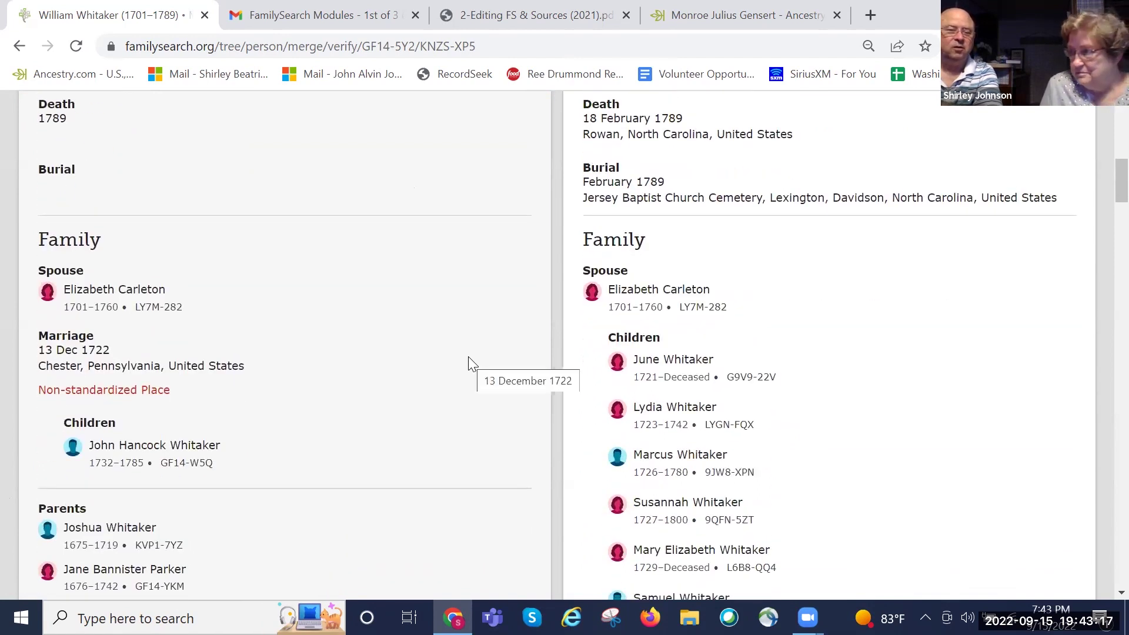
pyautogui.scroll(5, 469, 358)
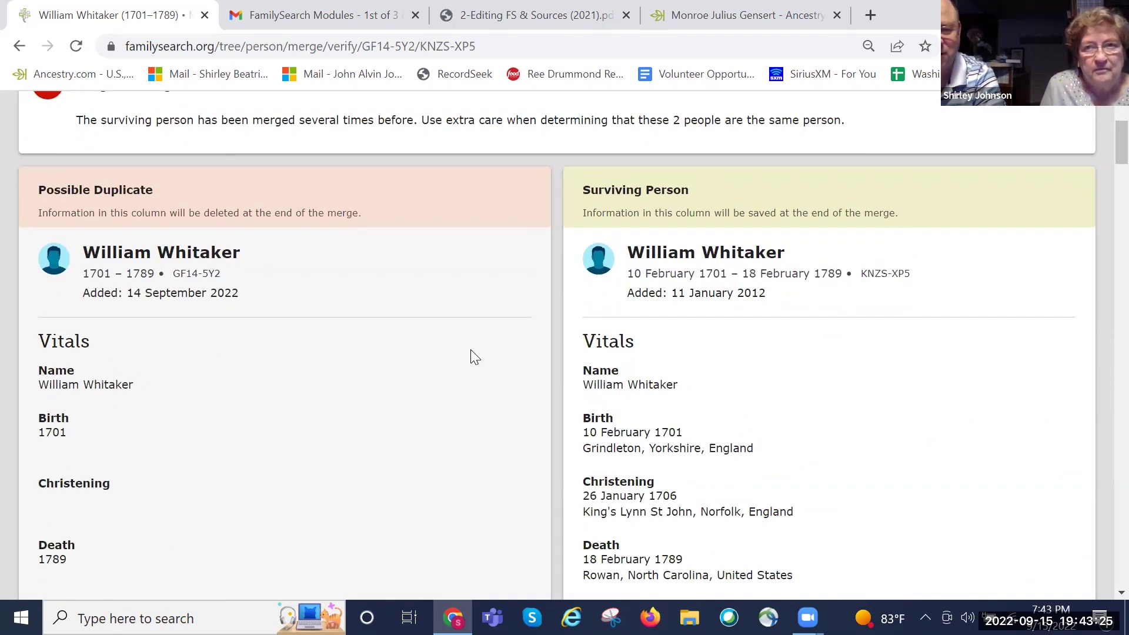
pyautogui.scroll(-1, 471, 351)
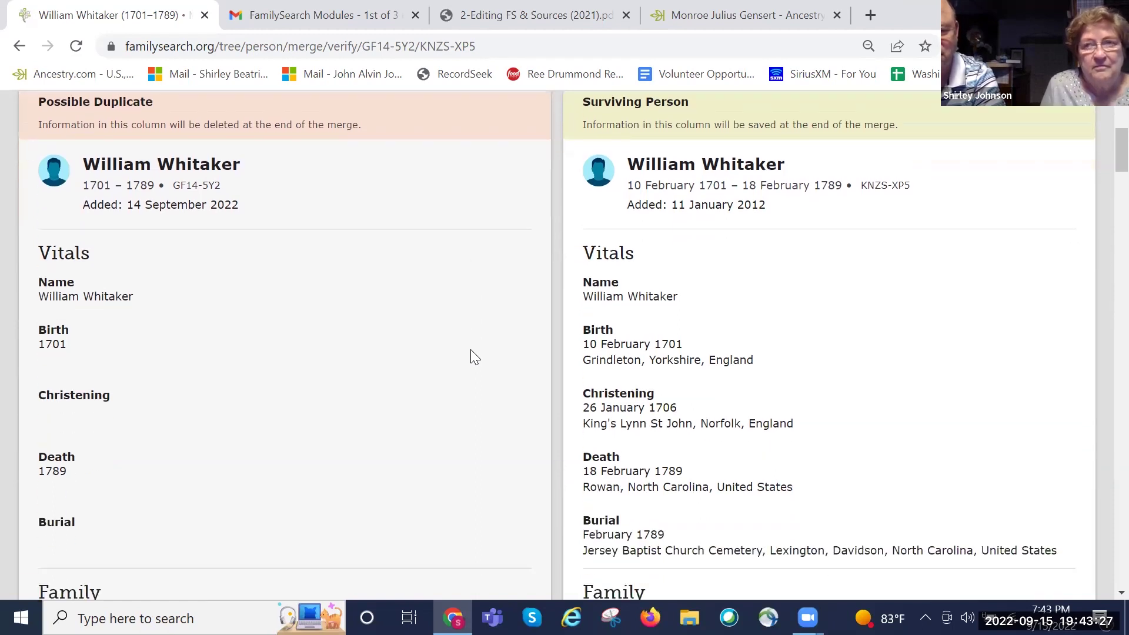
pyautogui.scroll(-6, 471, 350)
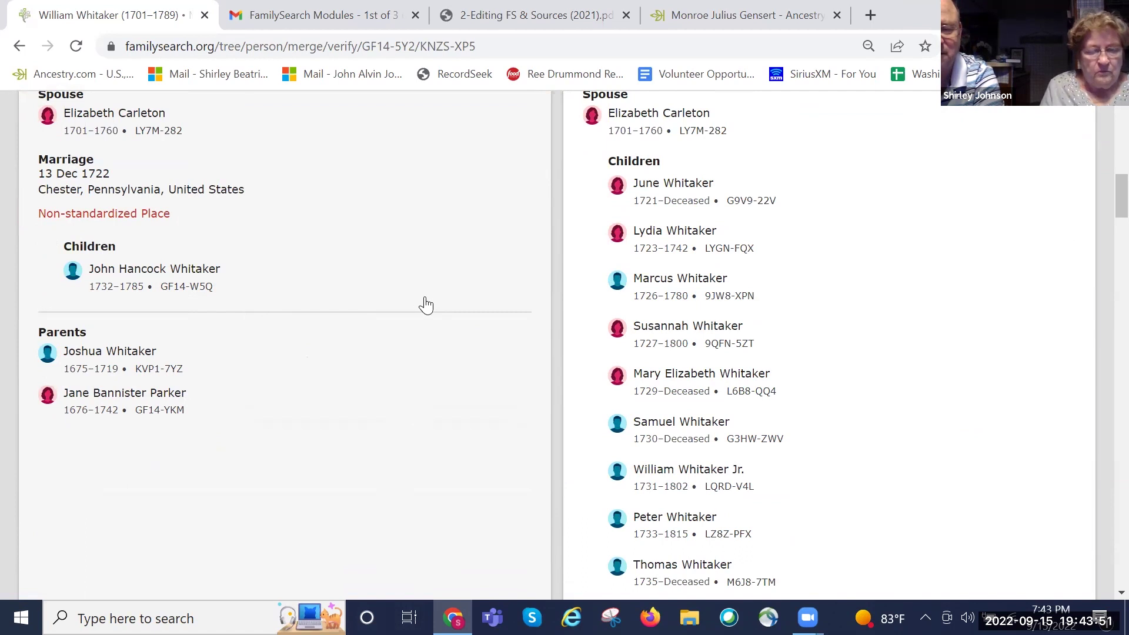
pyautogui.scroll(-1, 418, 300)
pyautogui.scroll(10, 393, 289)
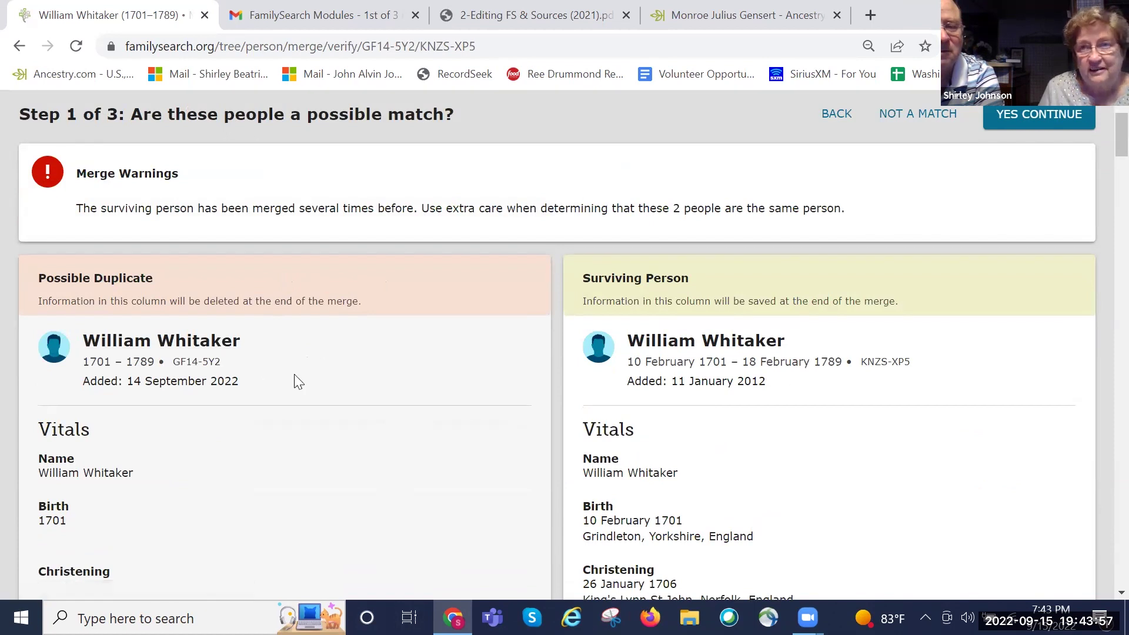
pyautogui.scroll(-3, 368, 357)
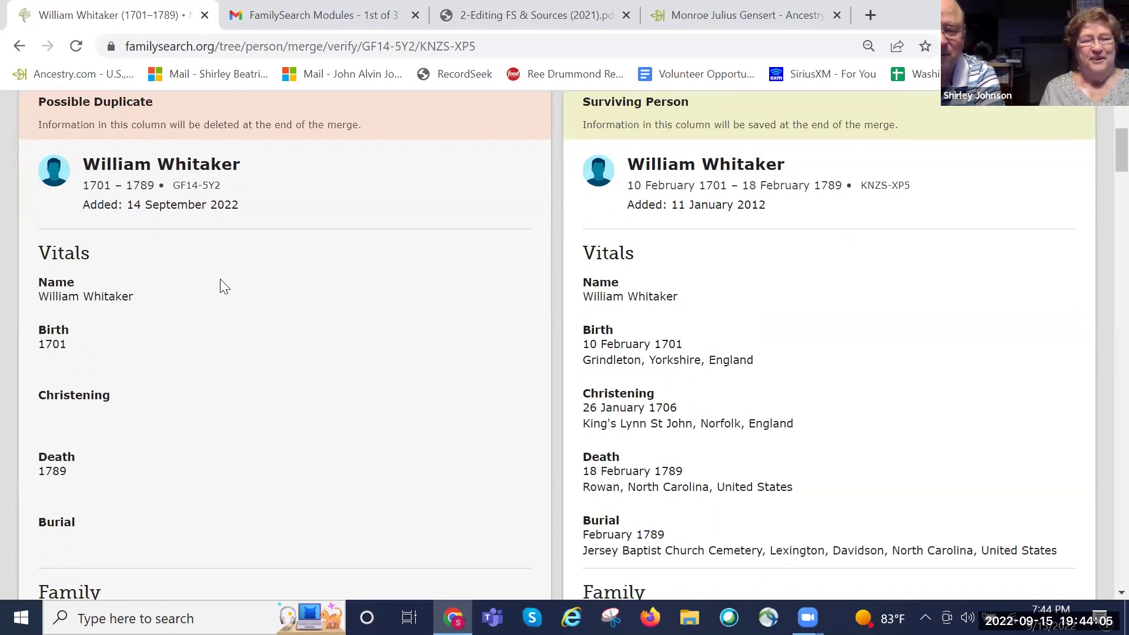
pyautogui.scroll(-8, 220, 280)
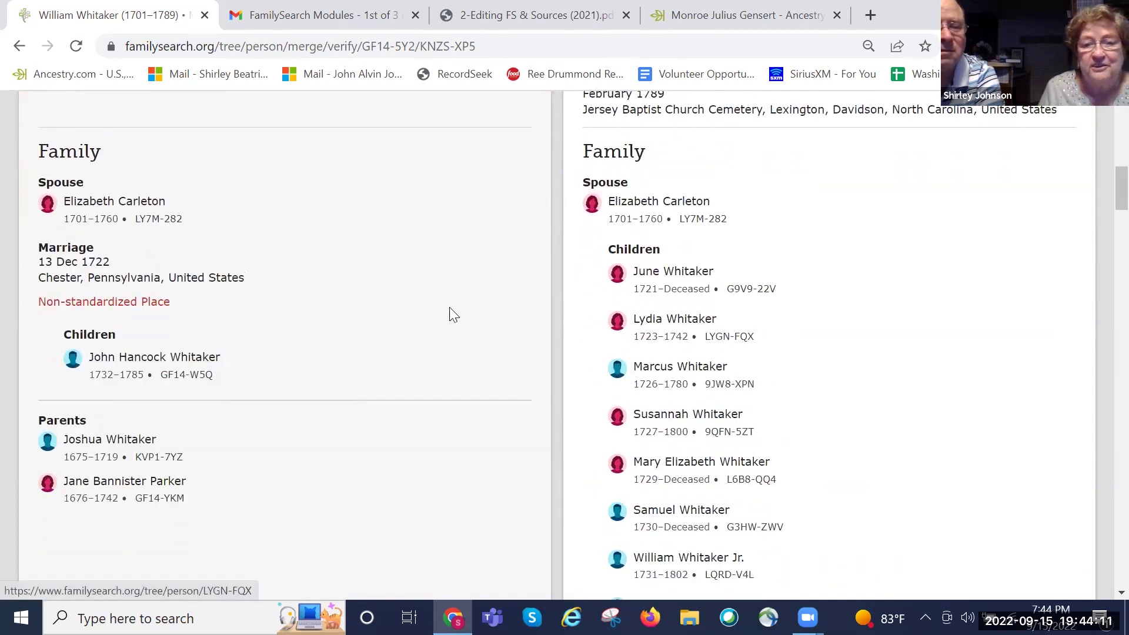
pyautogui.scroll(-2, 280, 317)
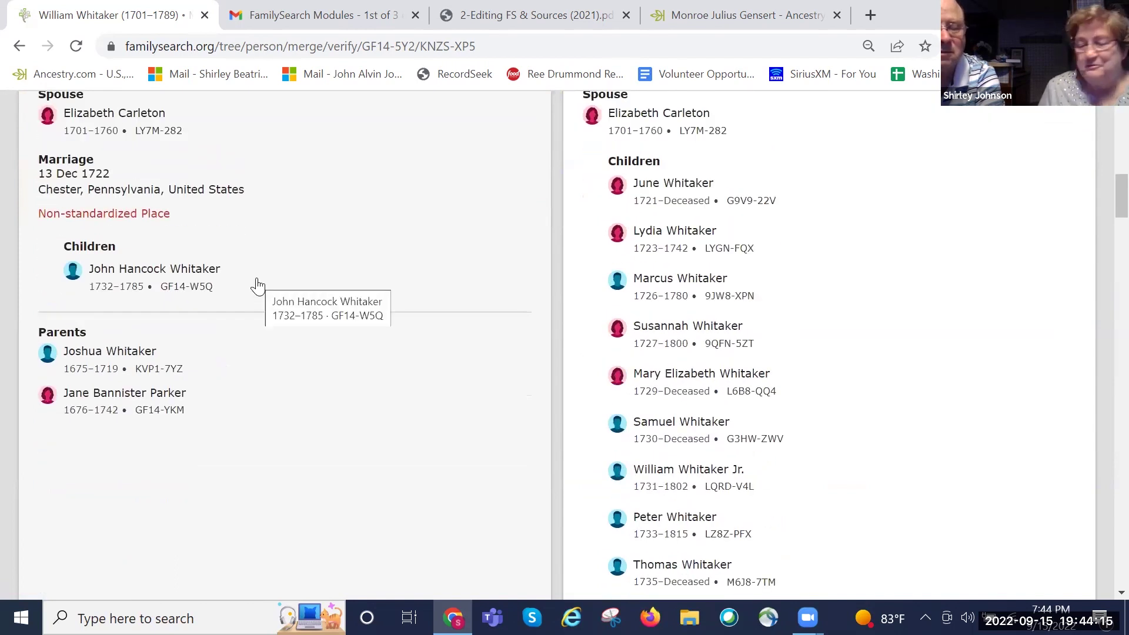
pyautogui.scroll(-2, 257, 270)
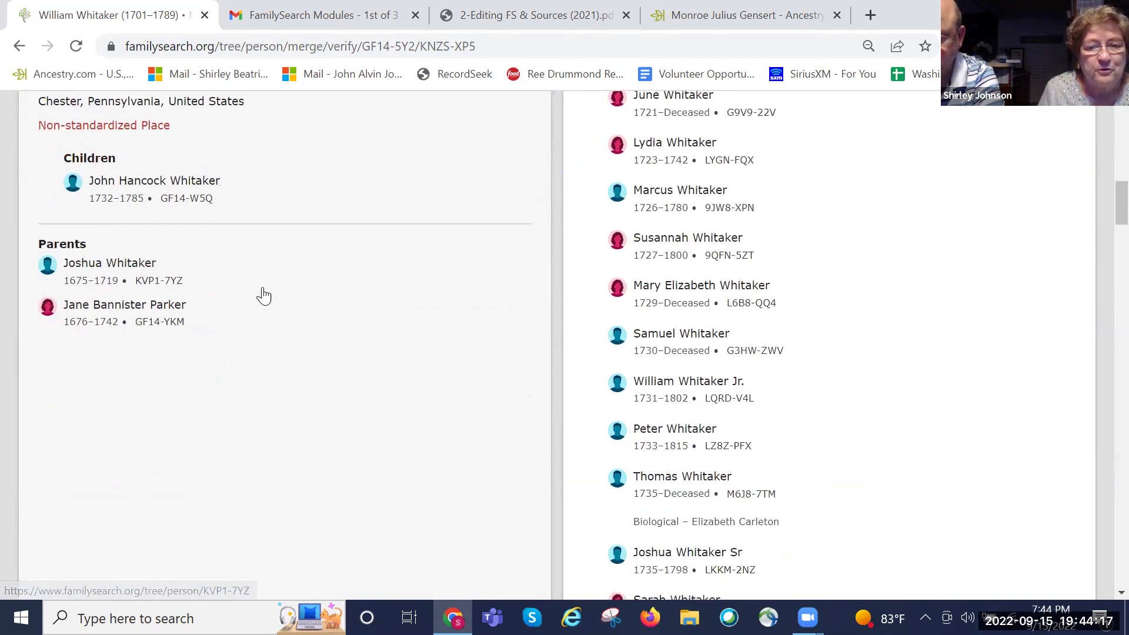
pyautogui.scroll(-10, 264, 295)
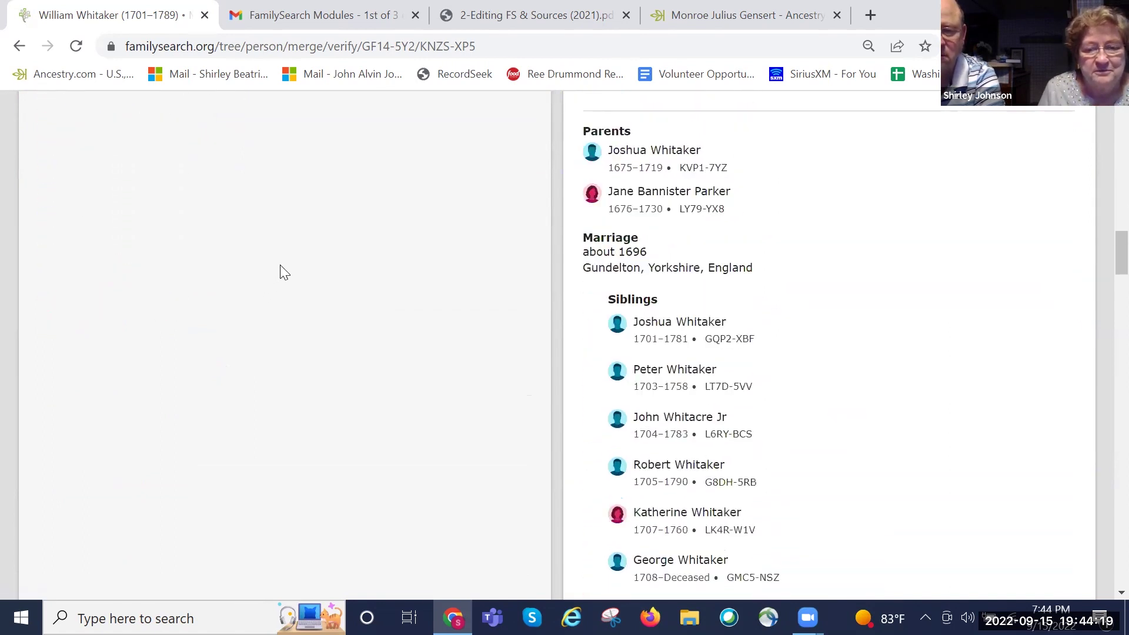
pyautogui.scroll(-7, 280, 265)
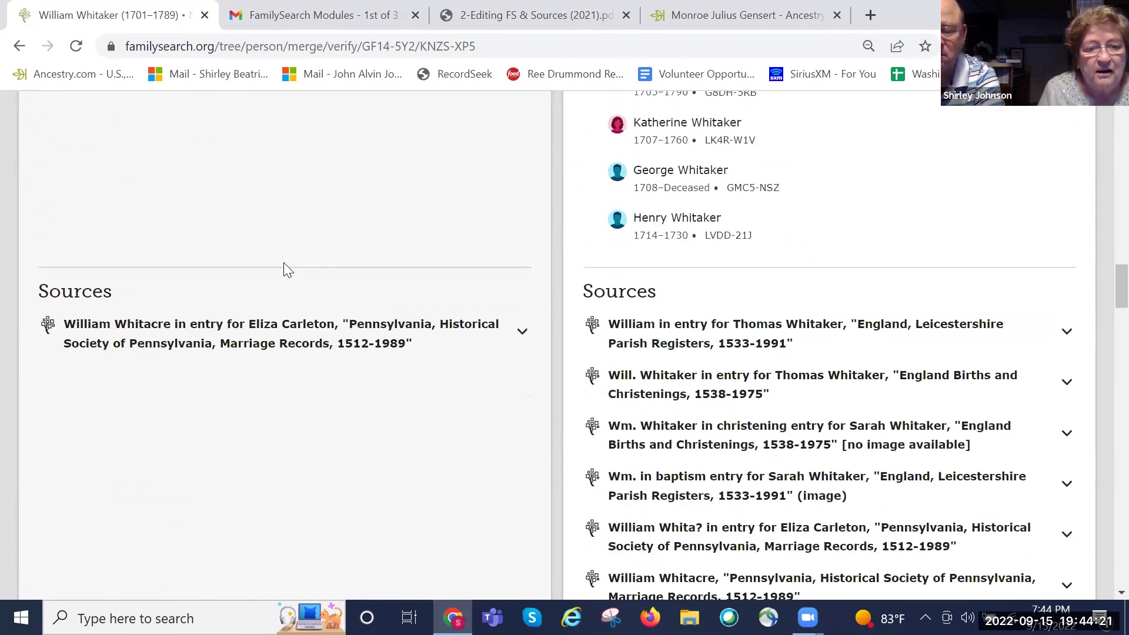
pyautogui.click(322, 331)
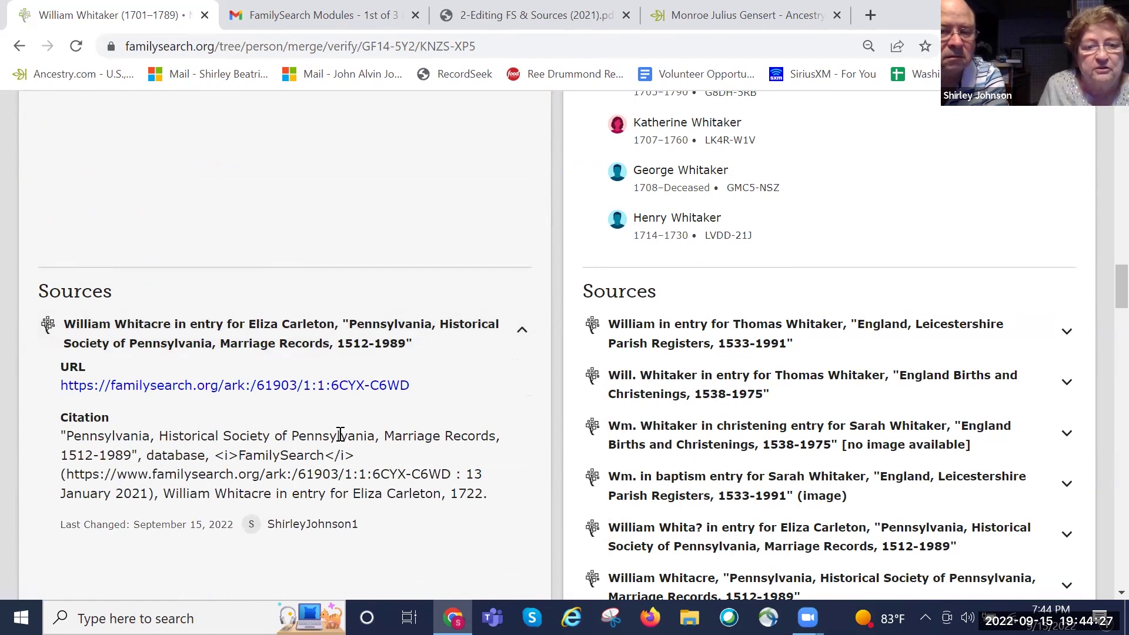
pyautogui.scroll(-1, 339, 429)
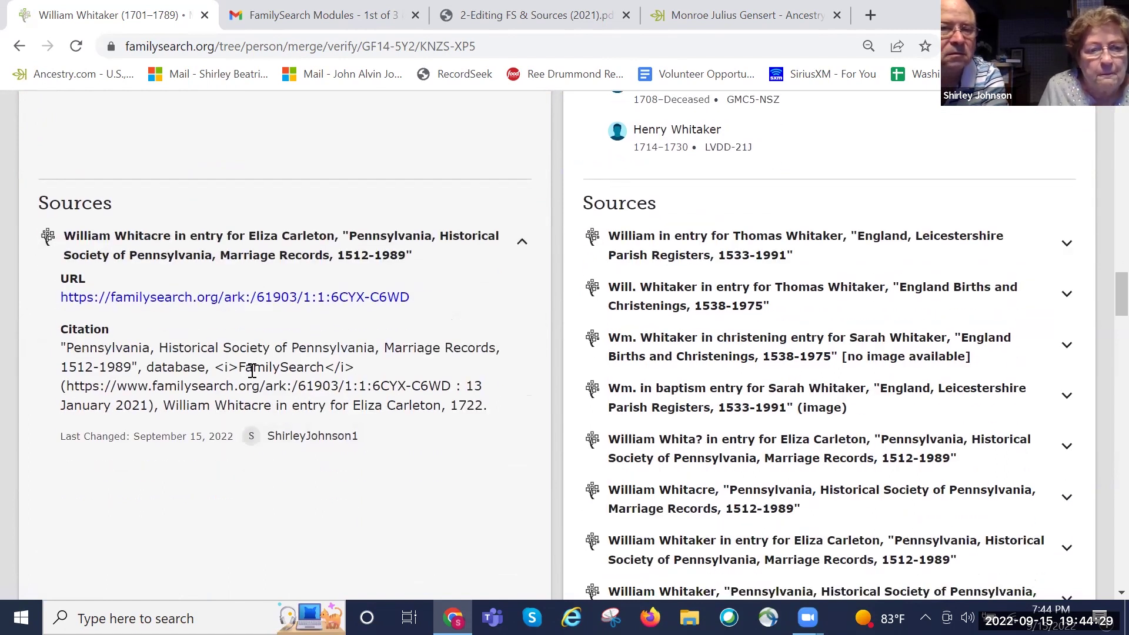
# Step: Open William Whitacre's 13 Dec 1722 Chester, Pennsylvania marriage record and read the spouse details
pyautogui.click(256, 297)
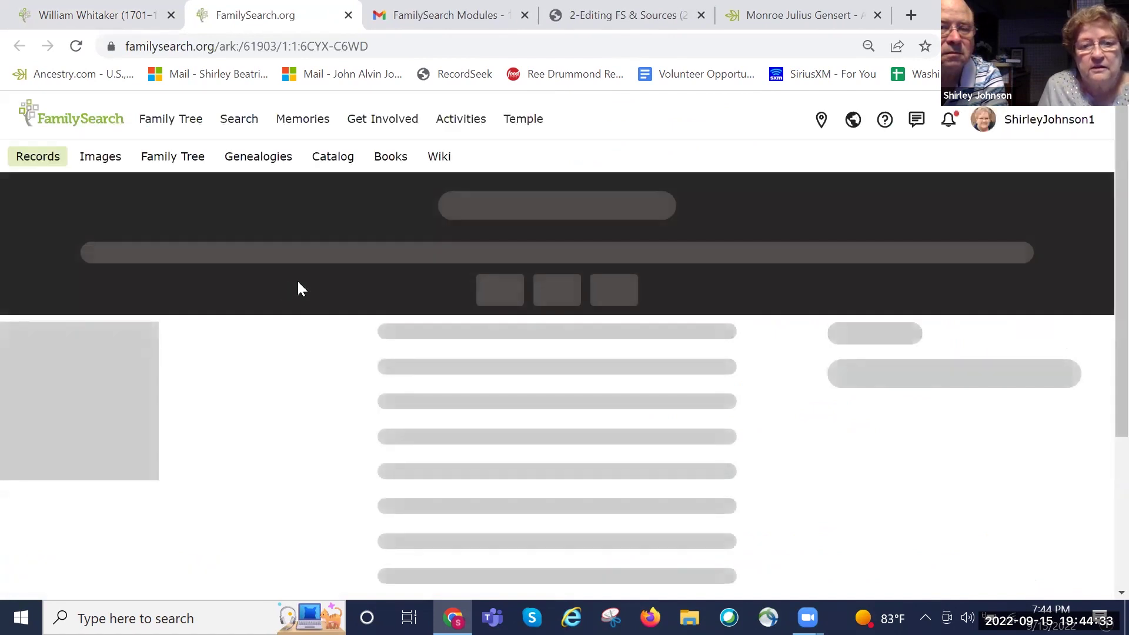
pyautogui.scroll(-5, 389, 327)
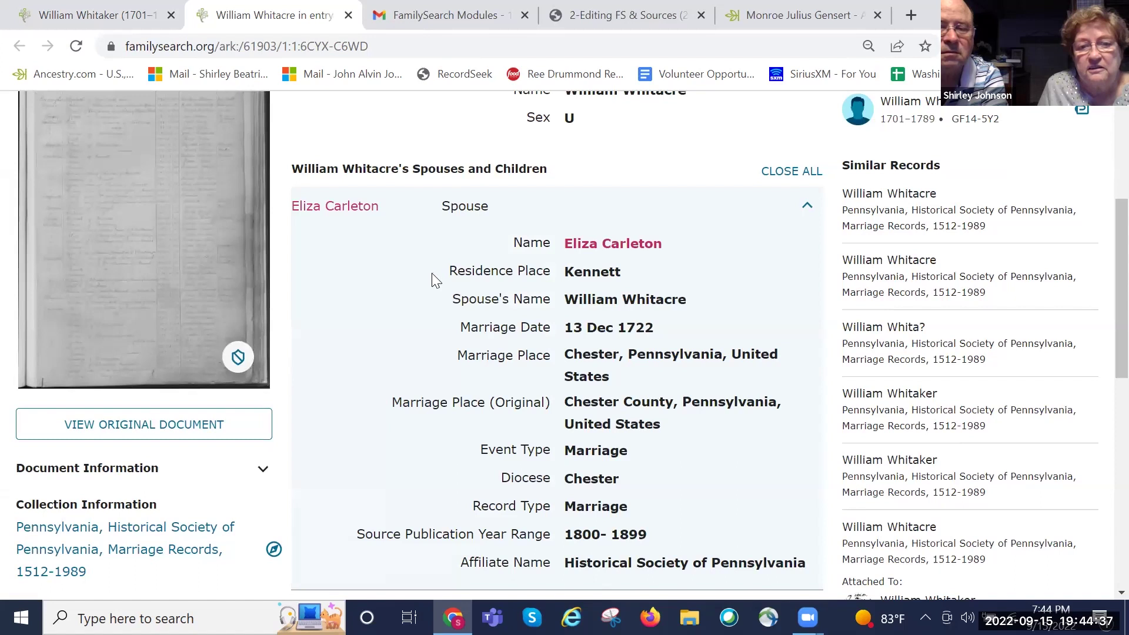
pyautogui.scroll(-1, 434, 286)
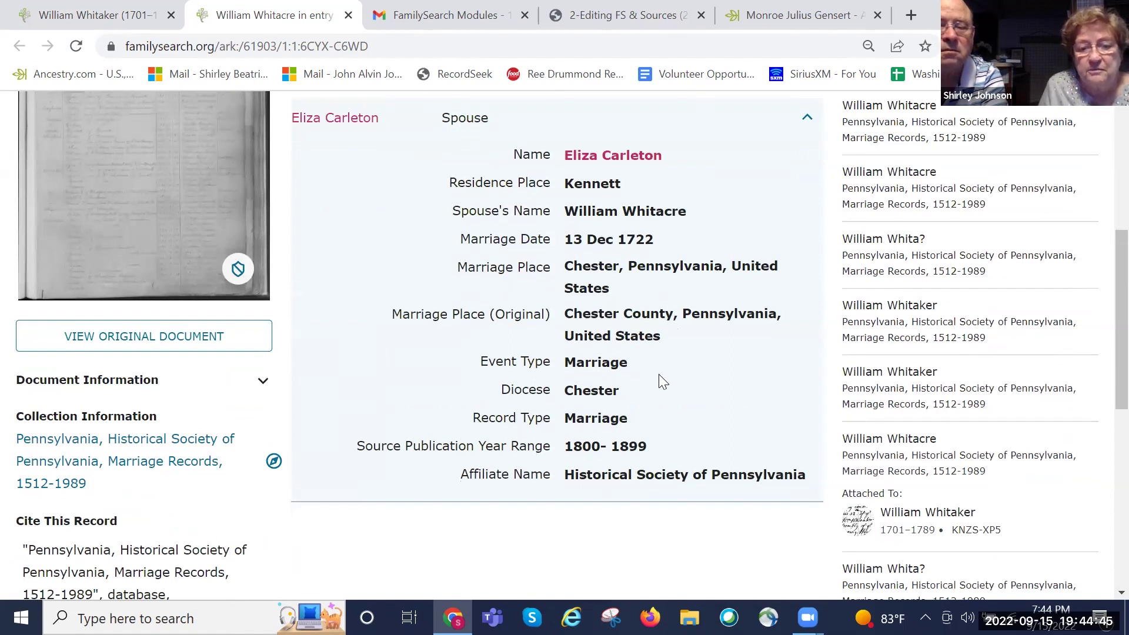
pyautogui.scroll(-1, 658, 374)
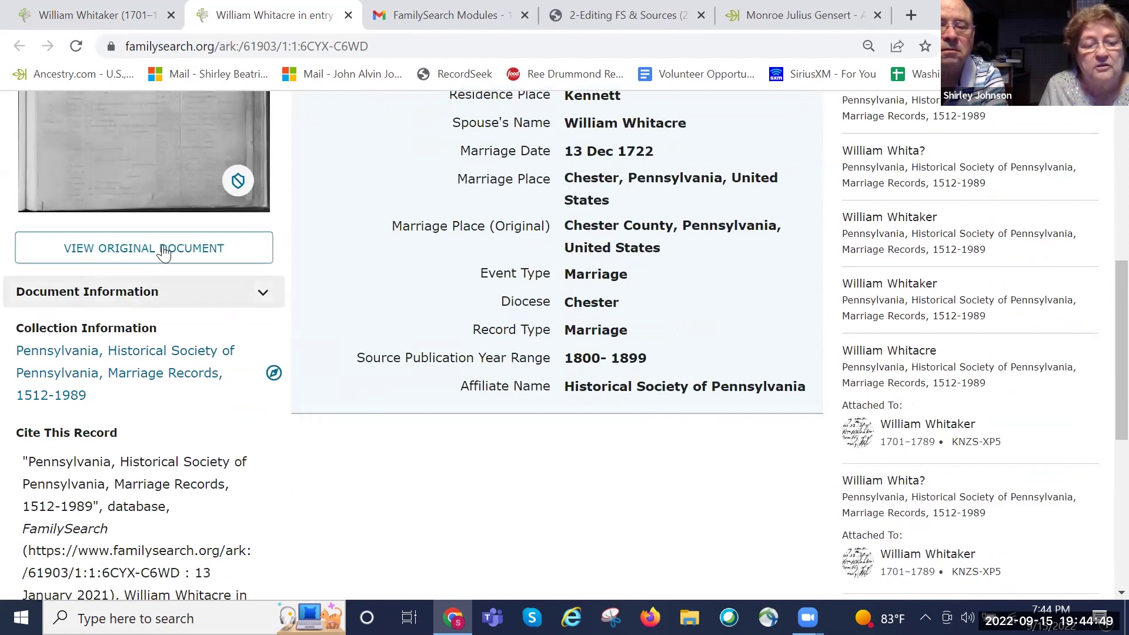
pyautogui.scroll(3, 162, 247)
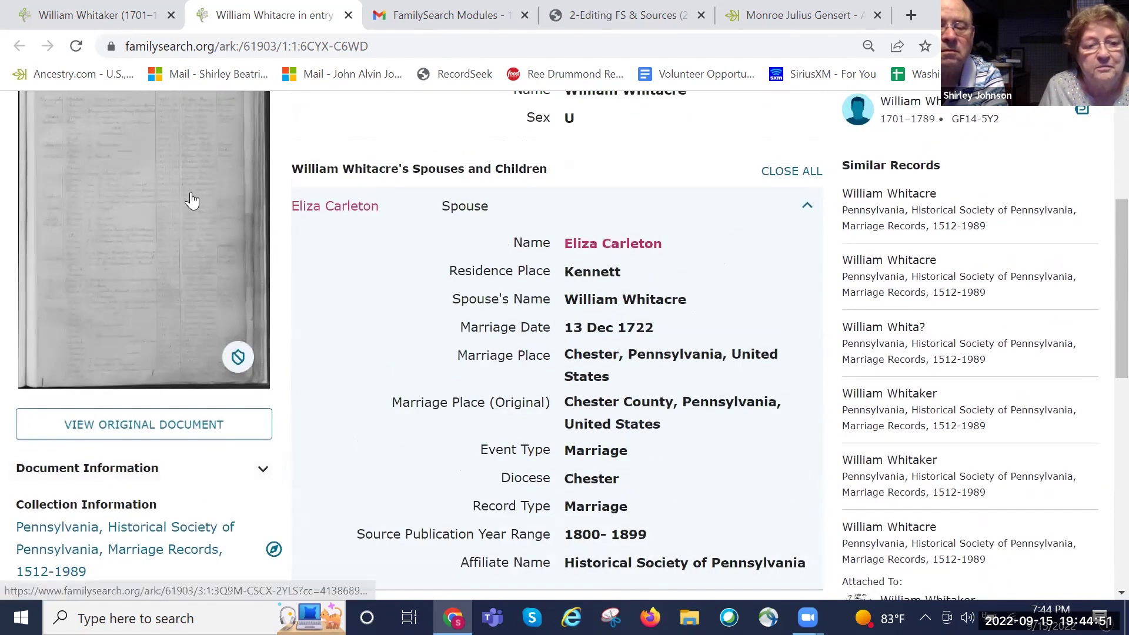
pyautogui.click(175, 247)
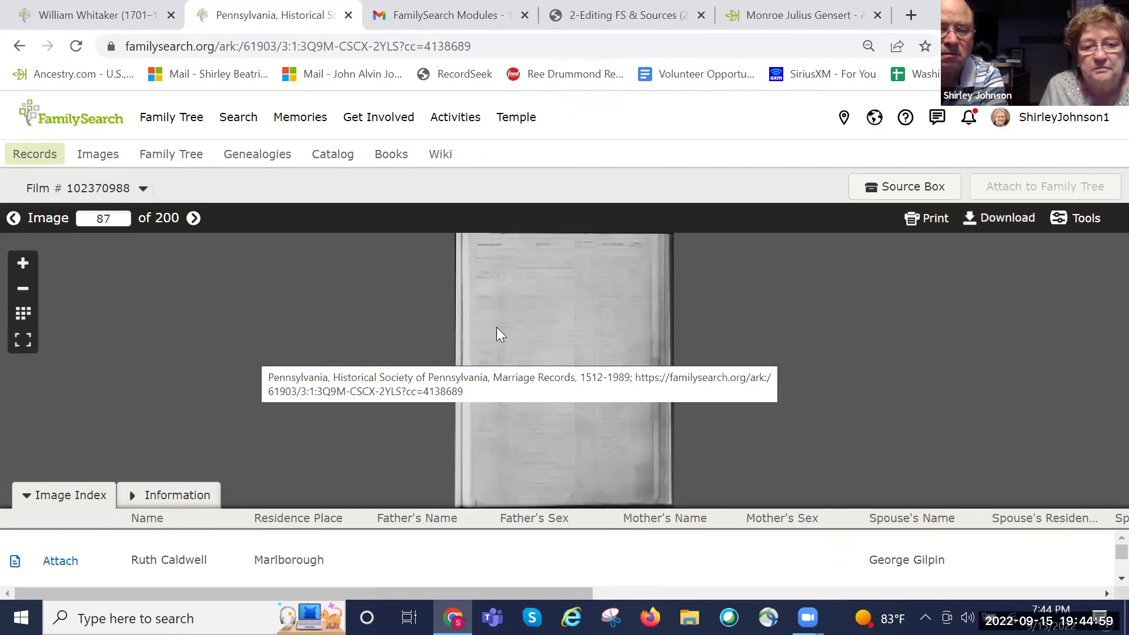
pyautogui.scroll(3, 548, 328)
pyautogui.scroll(3, 492, 353)
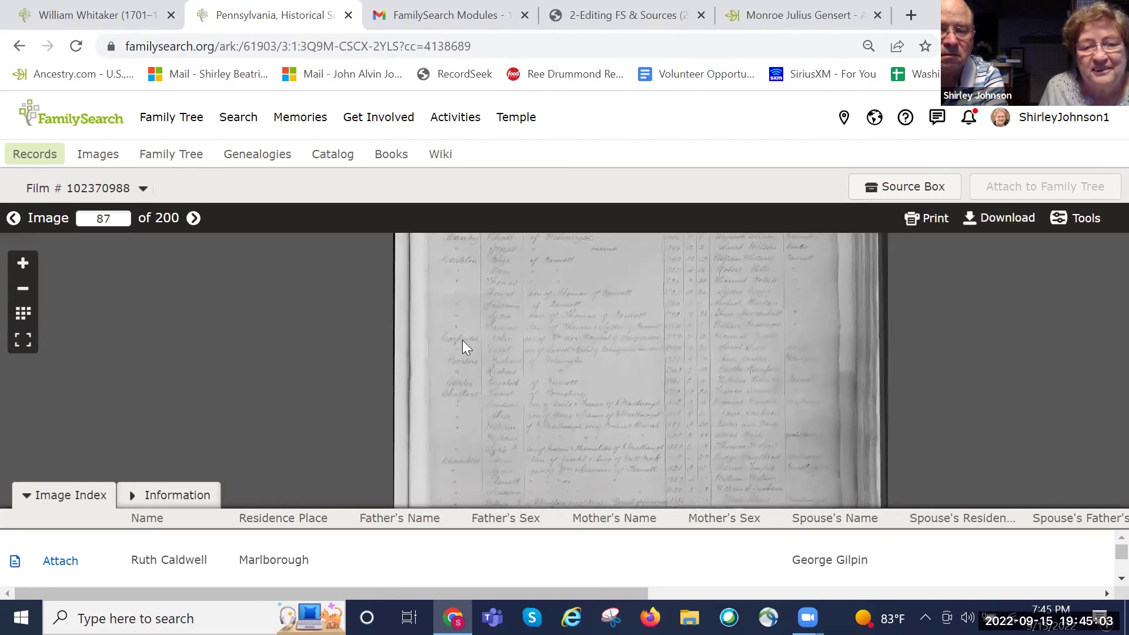
pyautogui.scroll(3, 463, 344)
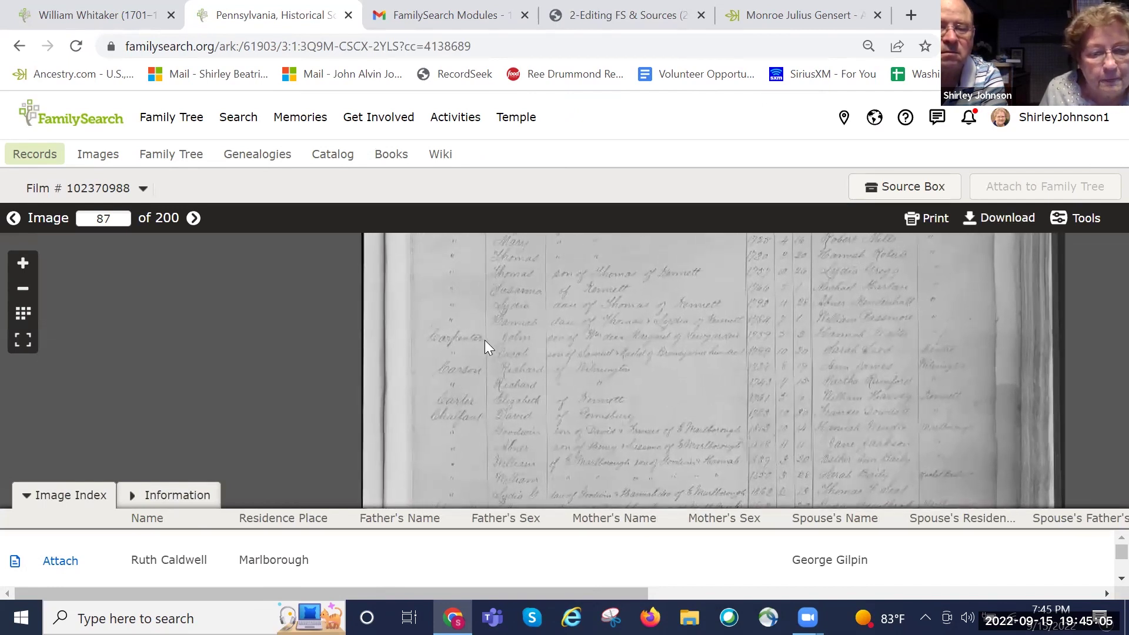
pyautogui.scroll(3, 484, 340)
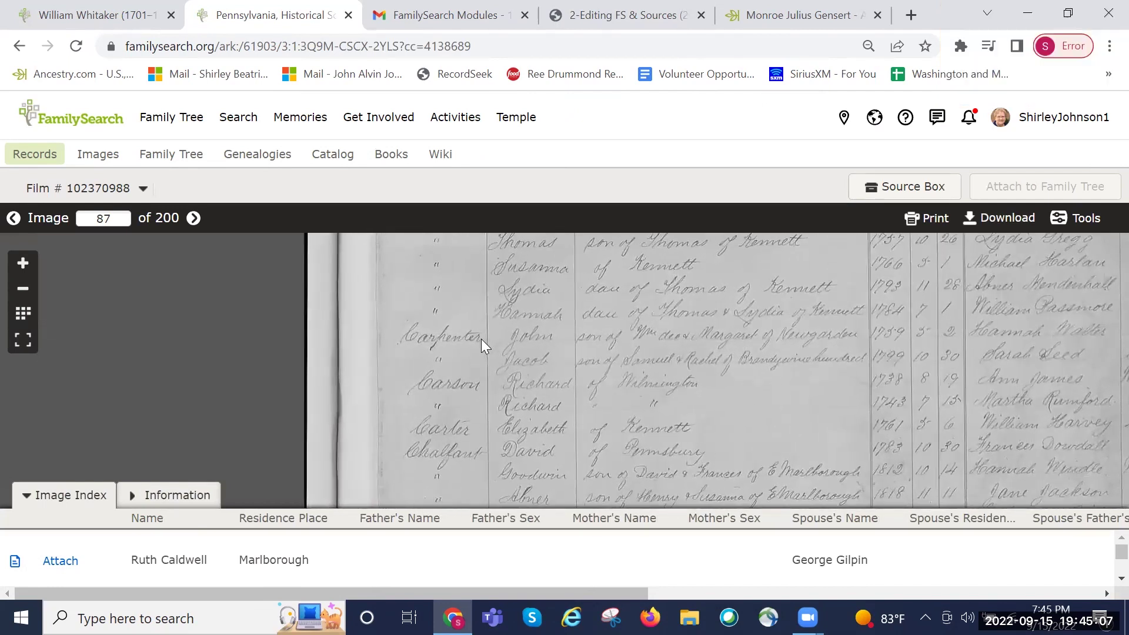
pyautogui.scroll(2, 481, 339)
pyautogui.moveTo(483, 354); pyautogui.dragTo(422, 426)
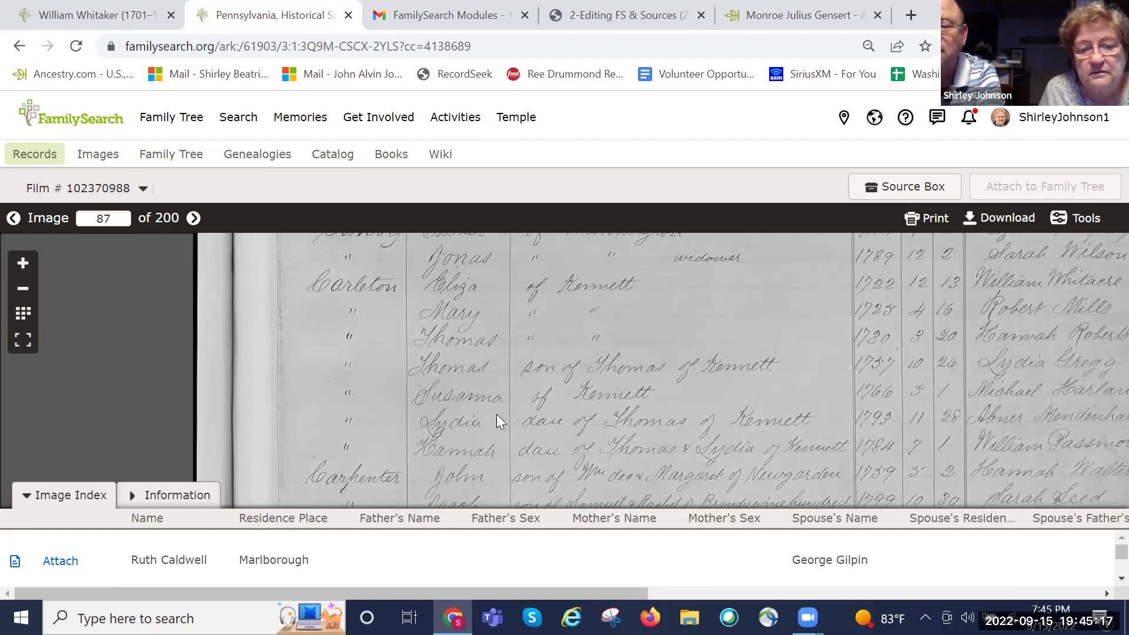
pyautogui.moveTo(589, 391); pyautogui.dragTo(368, 351)
pyautogui.scroll(2, 376, 353)
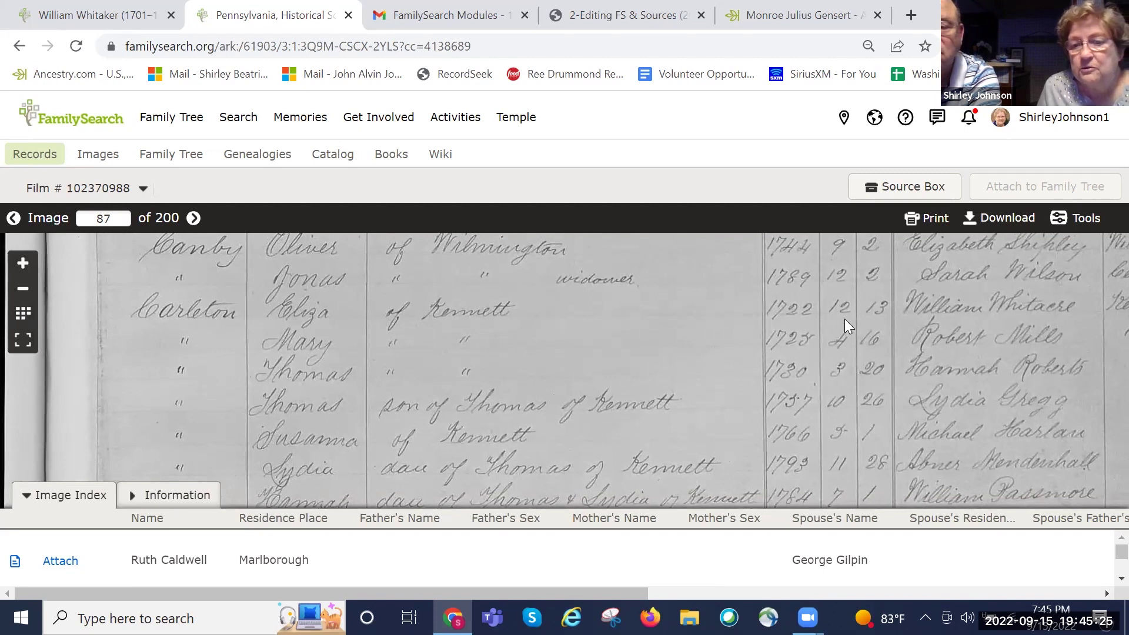
pyautogui.moveTo(980, 311); pyautogui.dragTo(705, 312)
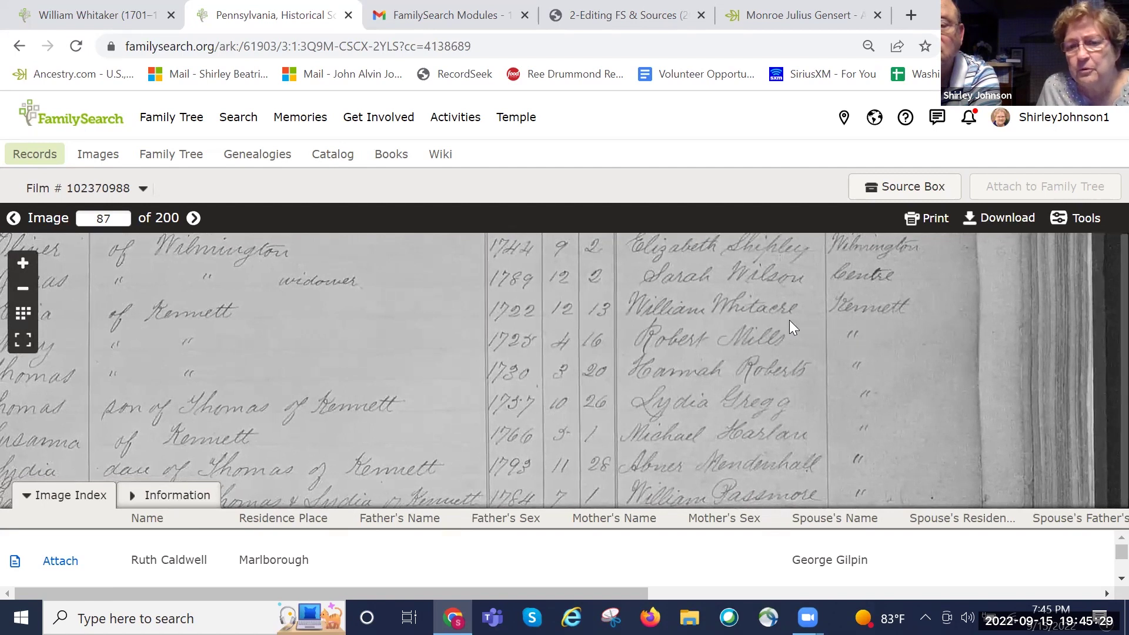
pyautogui.moveTo(540, 357); pyautogui.dragTo(758, 351)
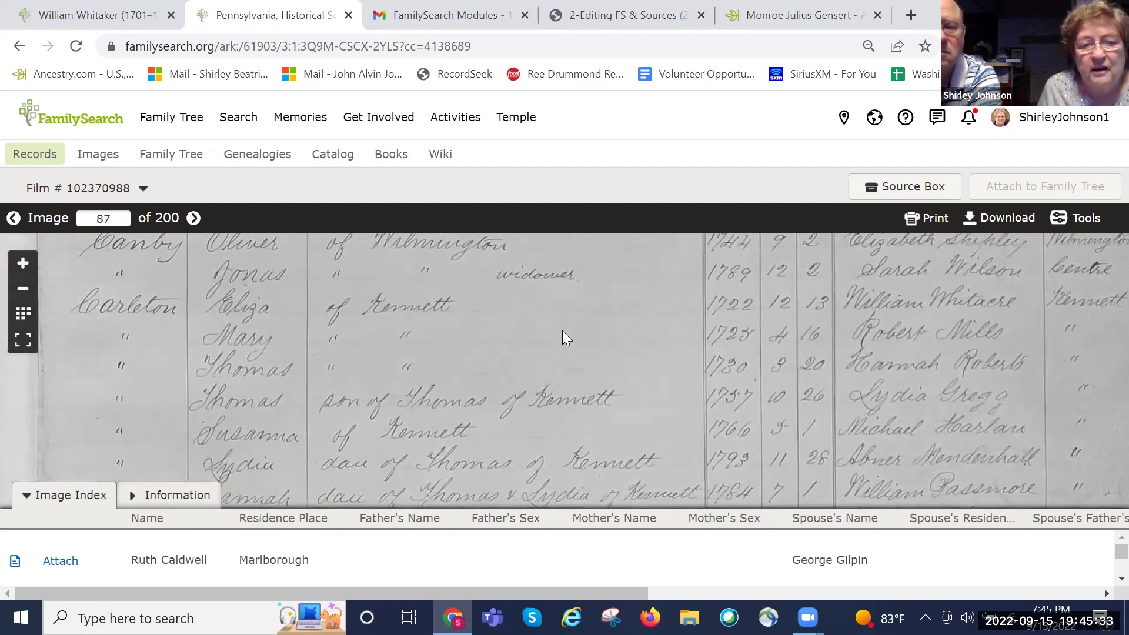
pyautogui.scroll(3, 562, 330)
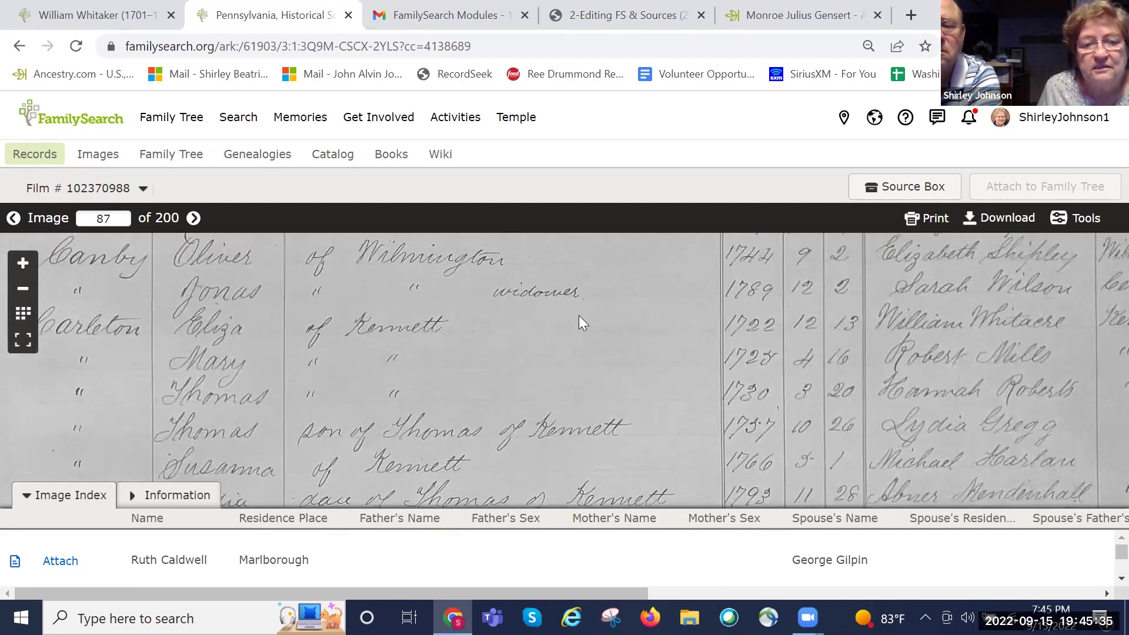
pyautogui.scroll(5, 588, 317)
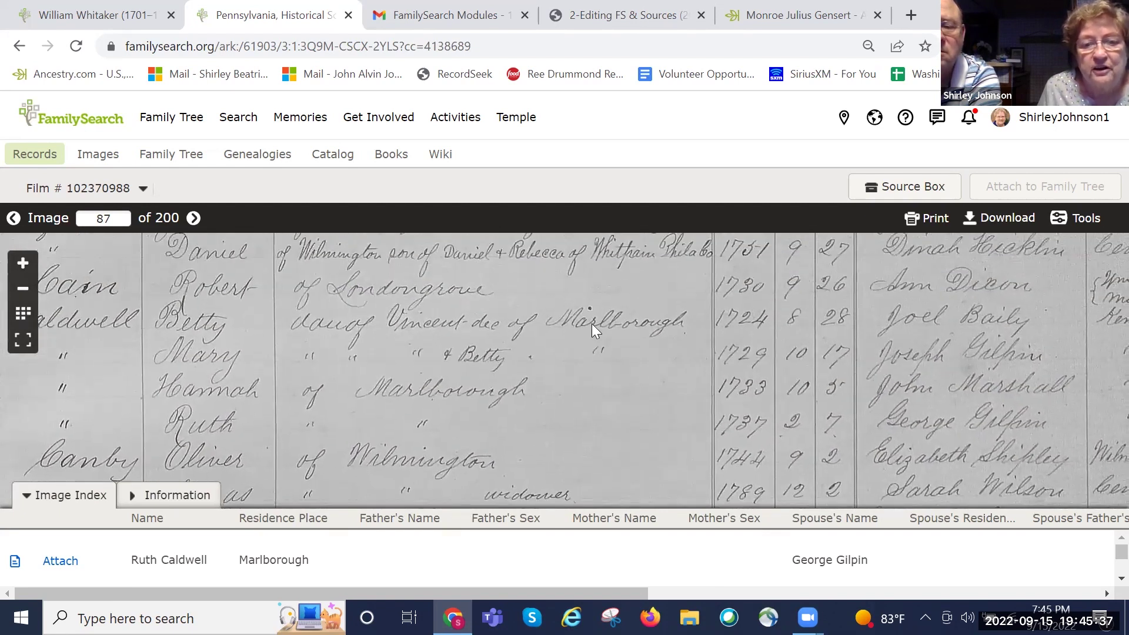
pyautogui.scroll(4, 588, 322)
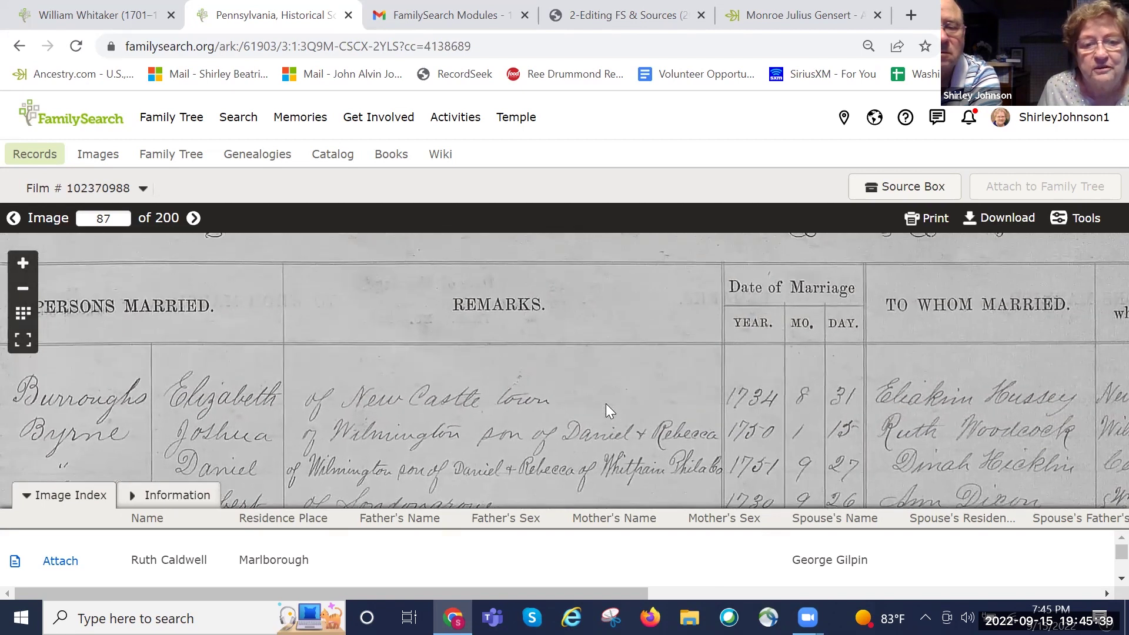
pyautogui.scroll(2, 598, 348)
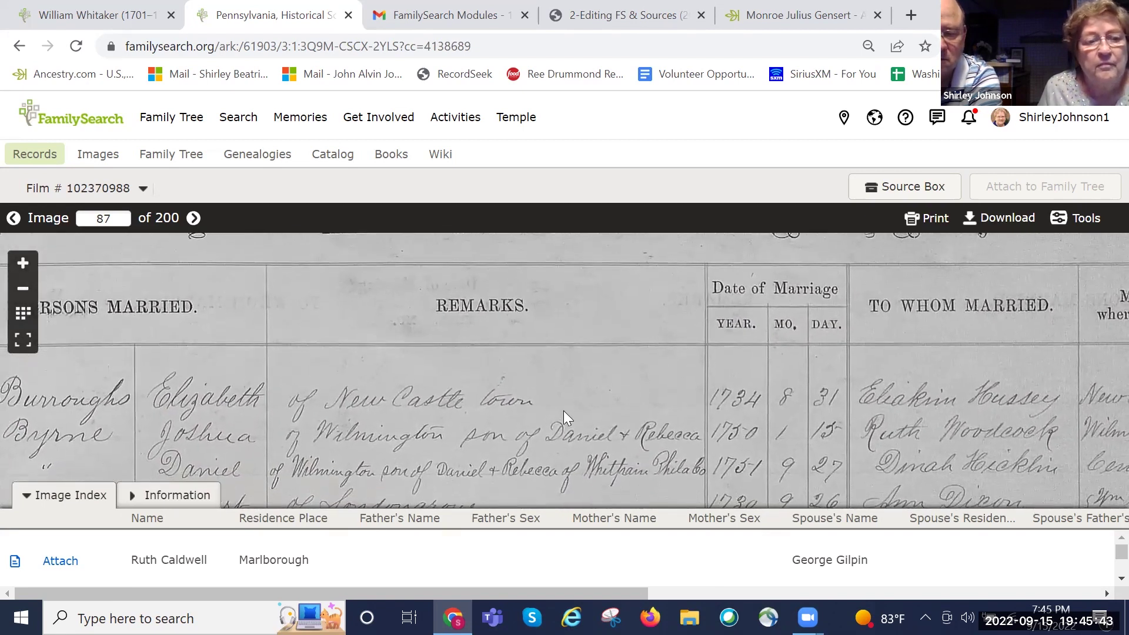
pyautogui.hotkey('alt', 'Left')
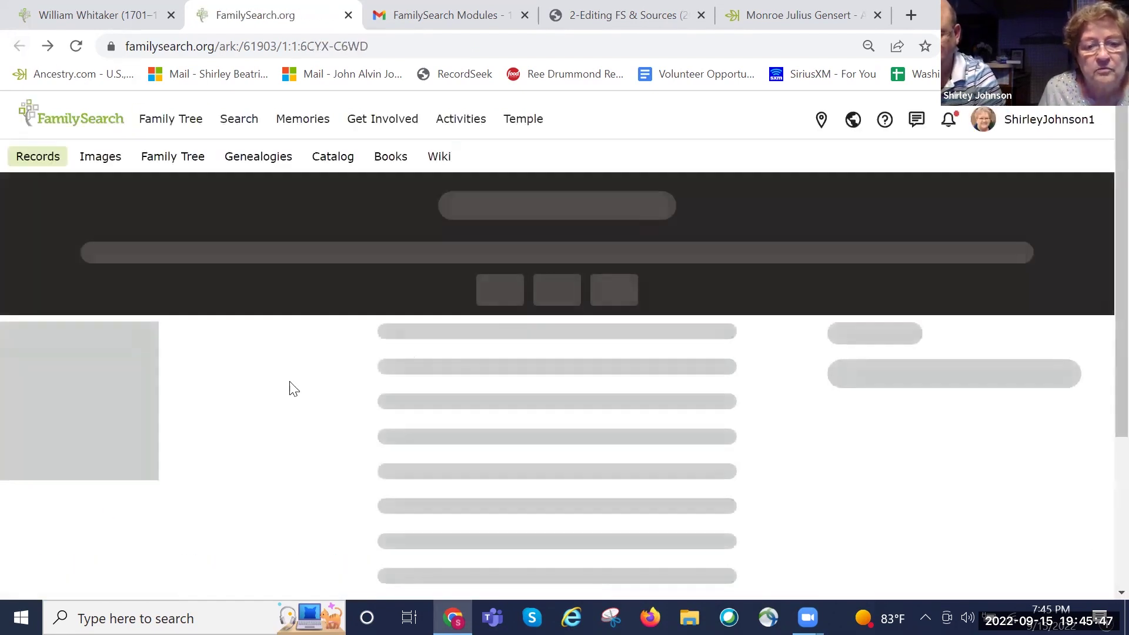
pyautogui.scroll(-5, 334, 361)
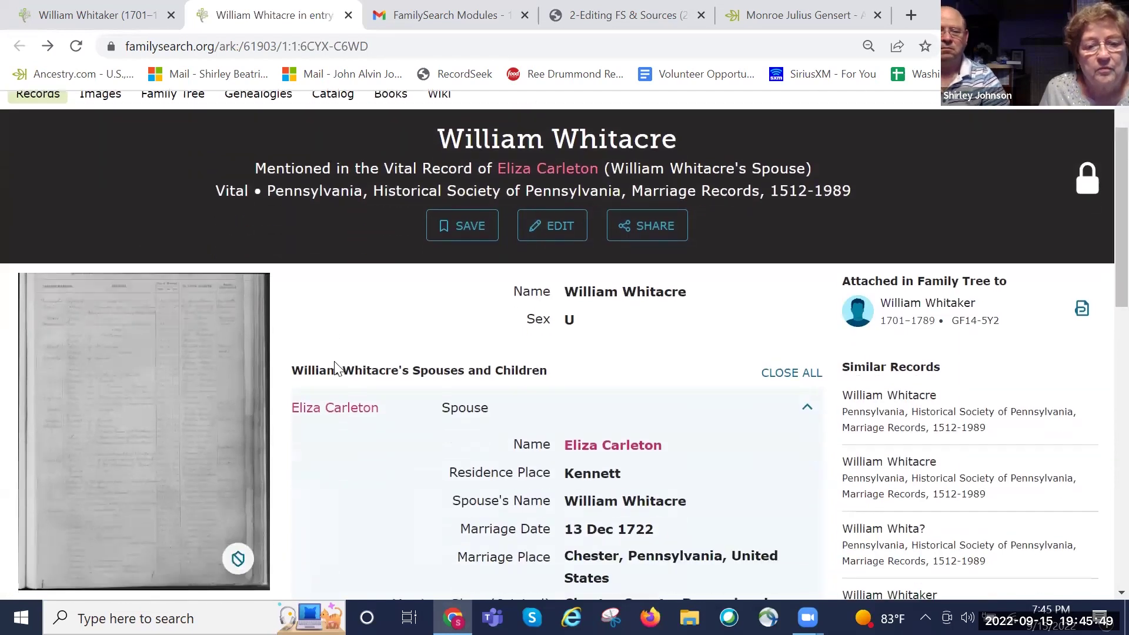
pyautogui.scroll(-2, 334, 361)
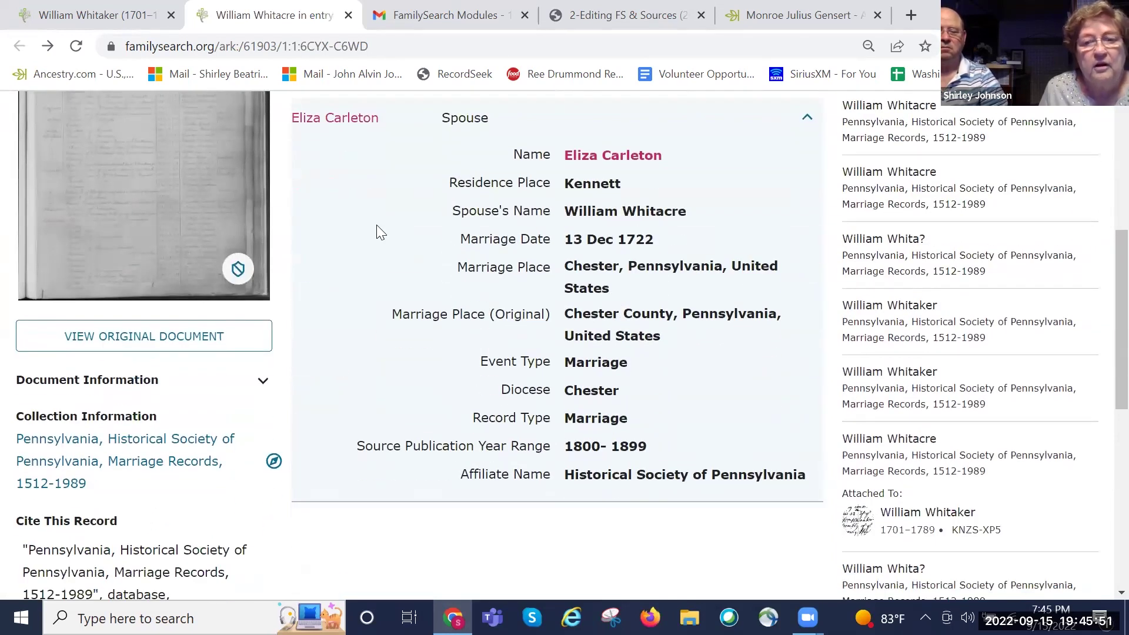
pyautogui.scroll(3, 384, 188)
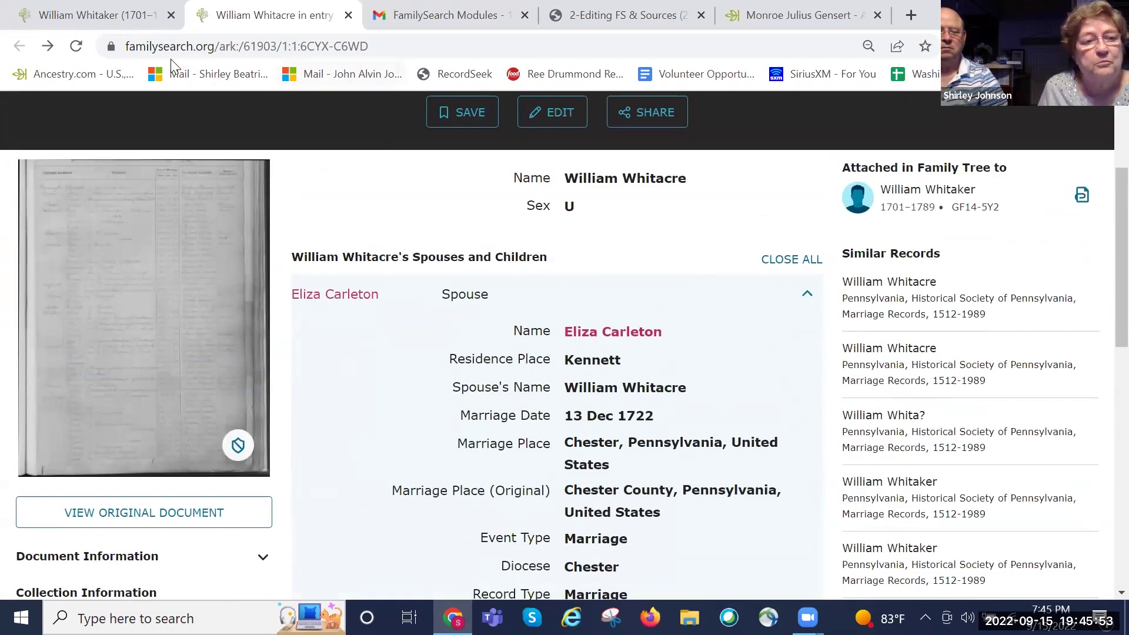
pyautogui.click(118, 20)
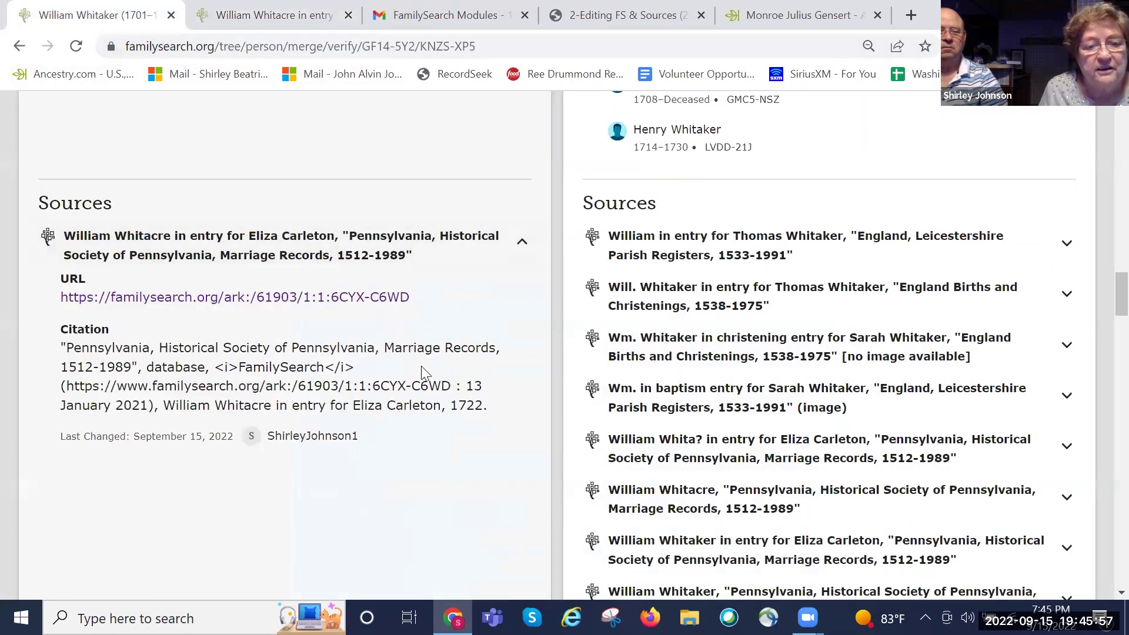
pyautogui.scroll(15, 422, 372)
pyautogui.scroll(5, 425, 365)
pyautogui.scroll(-4, 423, 366)
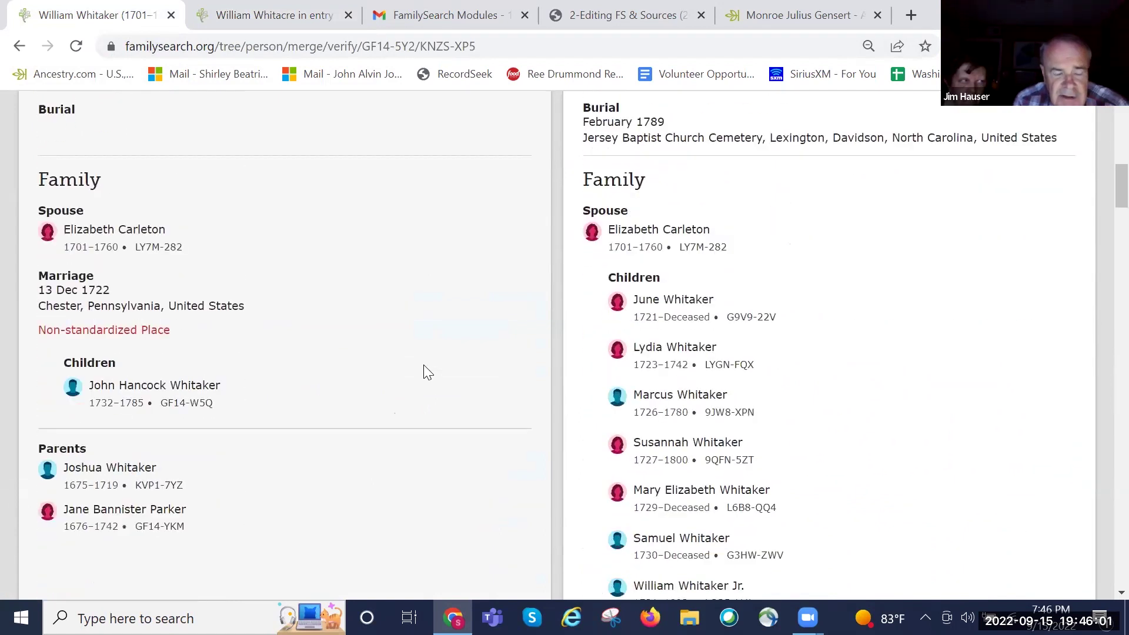
pyautogui.scroll(-1, 427, 372)
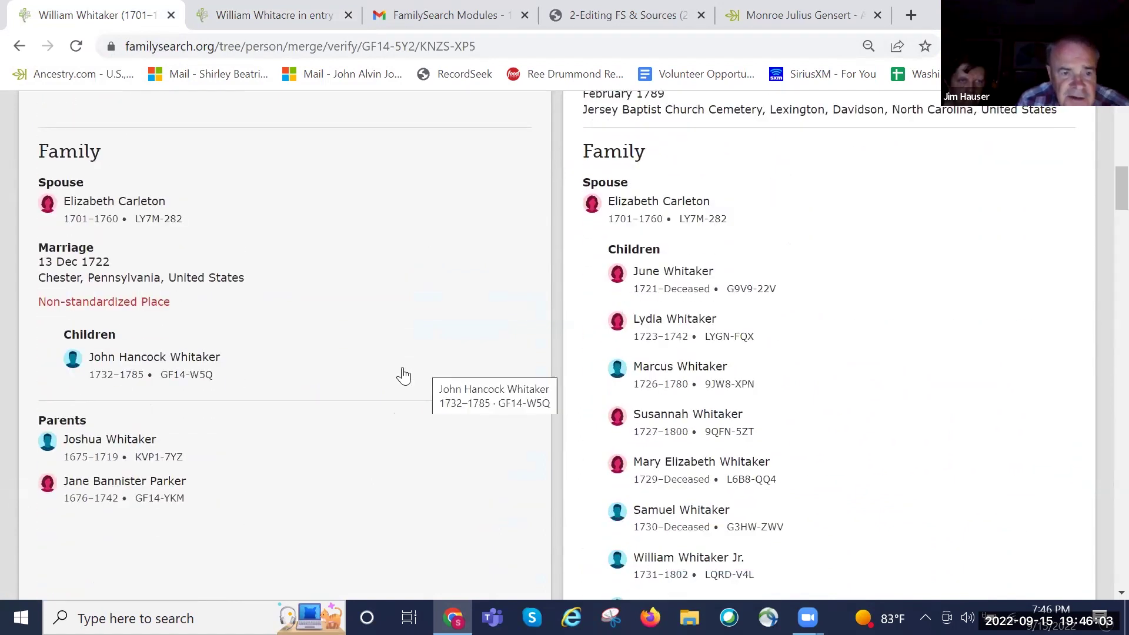
pyautogui.click(198, 359)
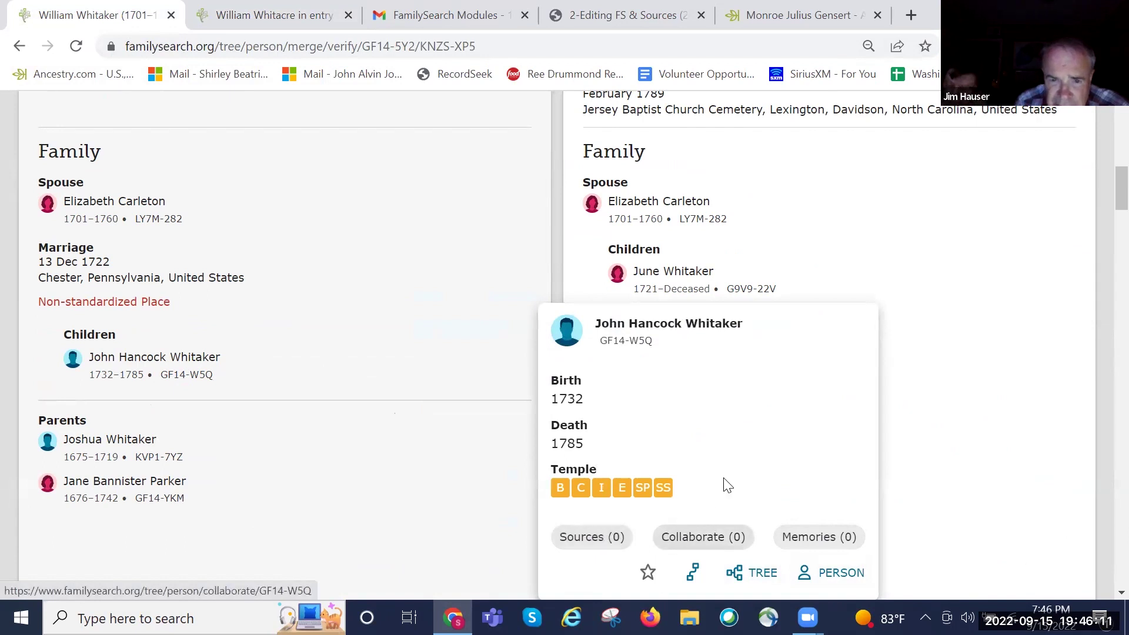
pyautogui.scroll(-1, 735, 470)
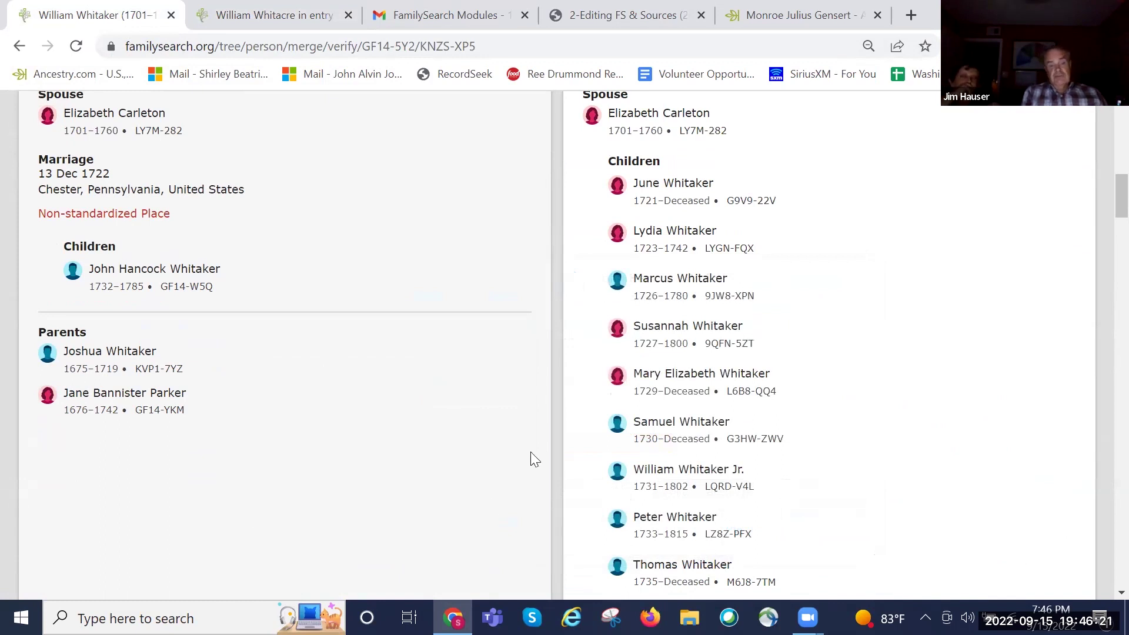
pyautogui.scroll(2, 504, 399)
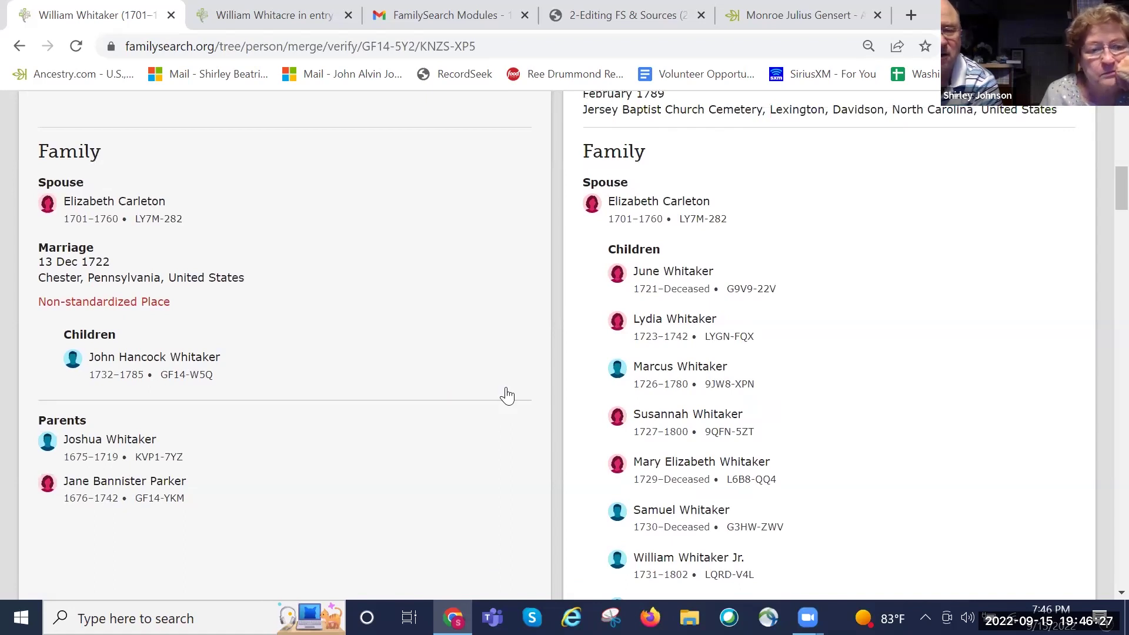
pyautogui.scroll(-9, 476, 390)
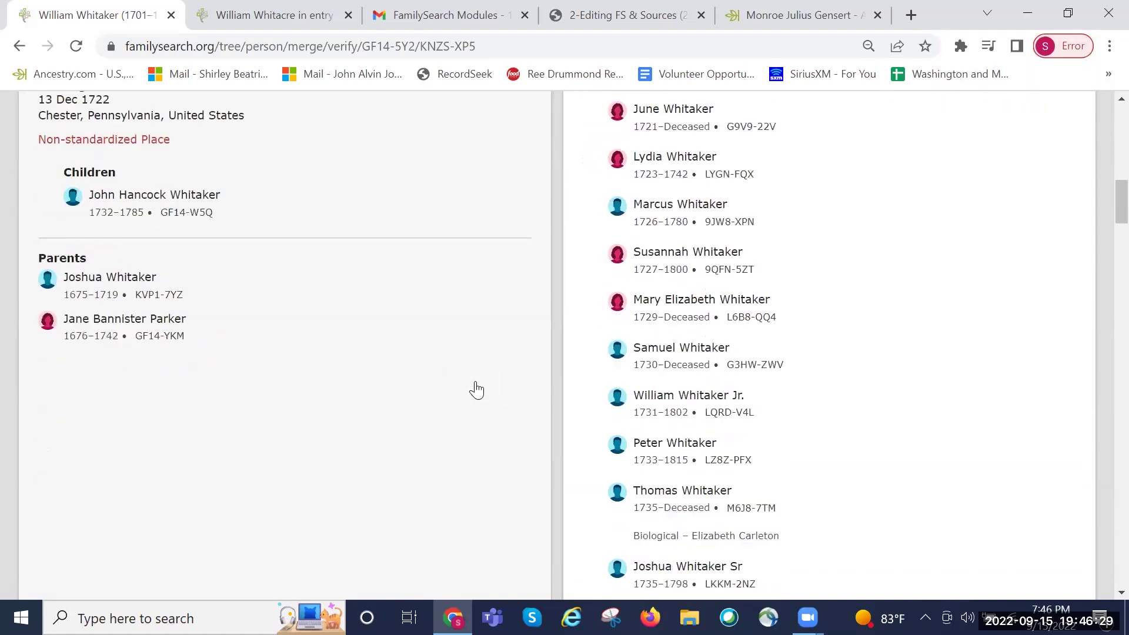
pyautogui.scroll(-7, 477, 384)
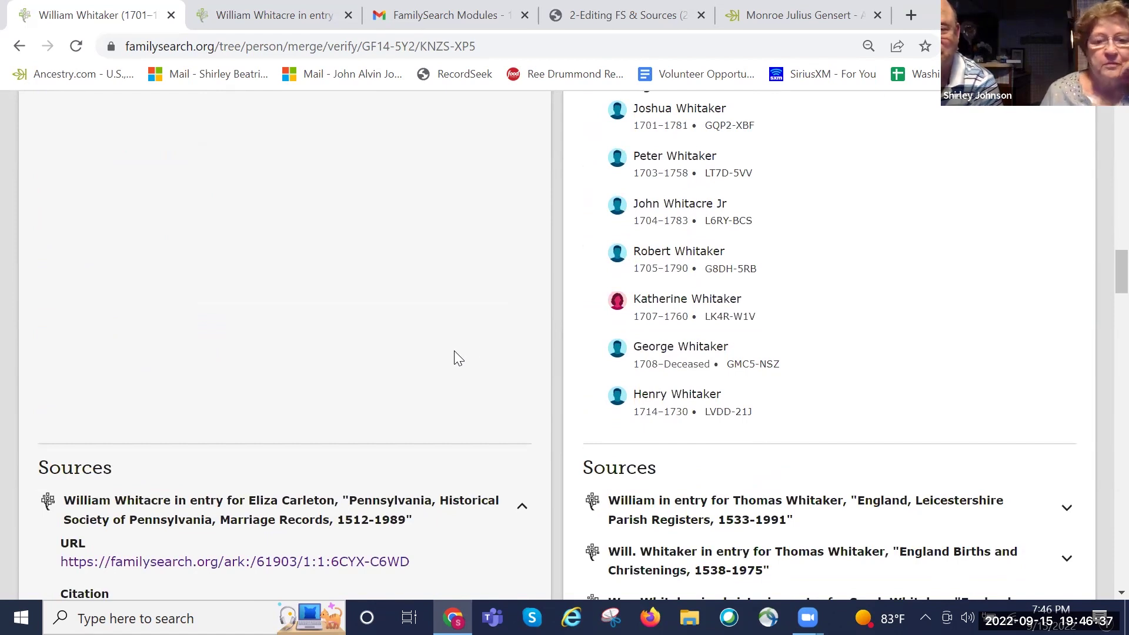
pyautogui.scroll(-5, 454, 353)
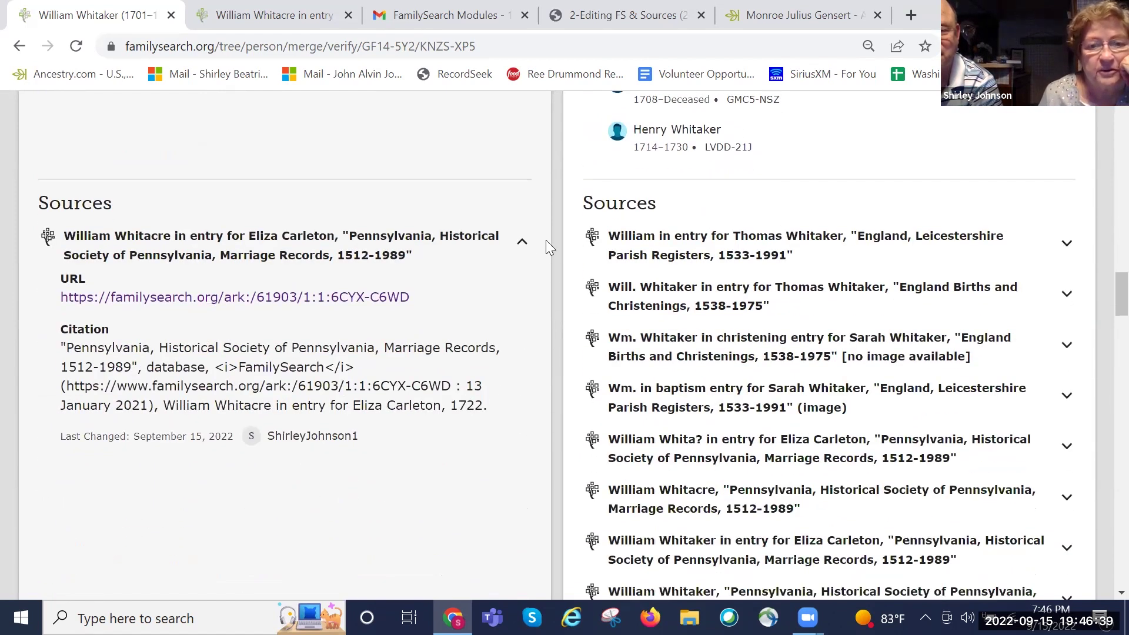
pyautogui.click(522, 244)
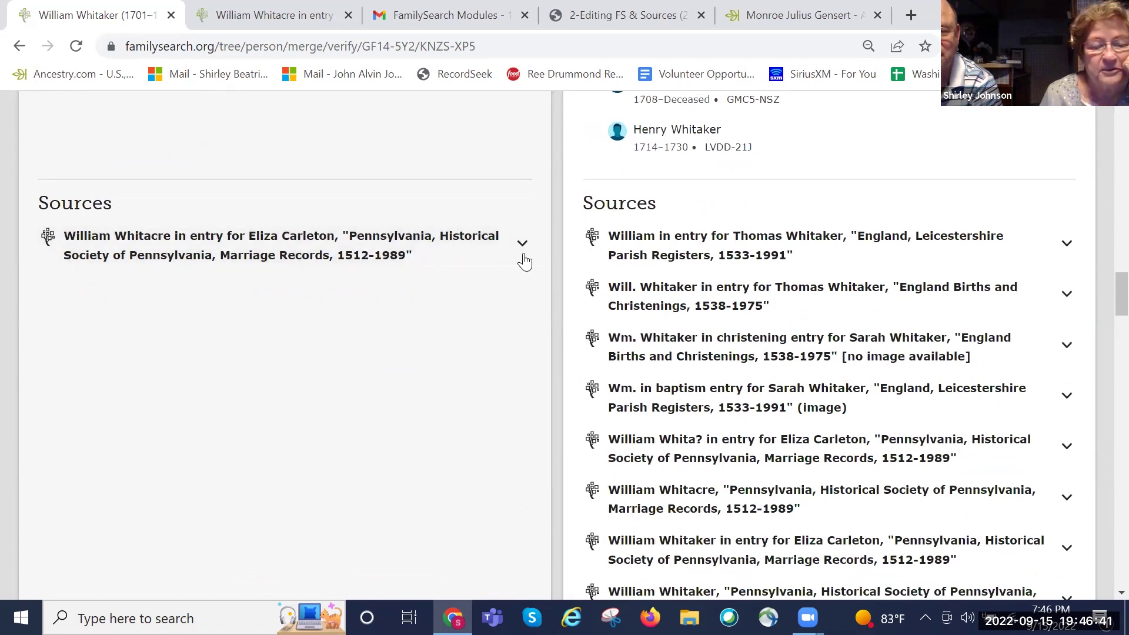
pyautogui.scroll(15, 429, 332)
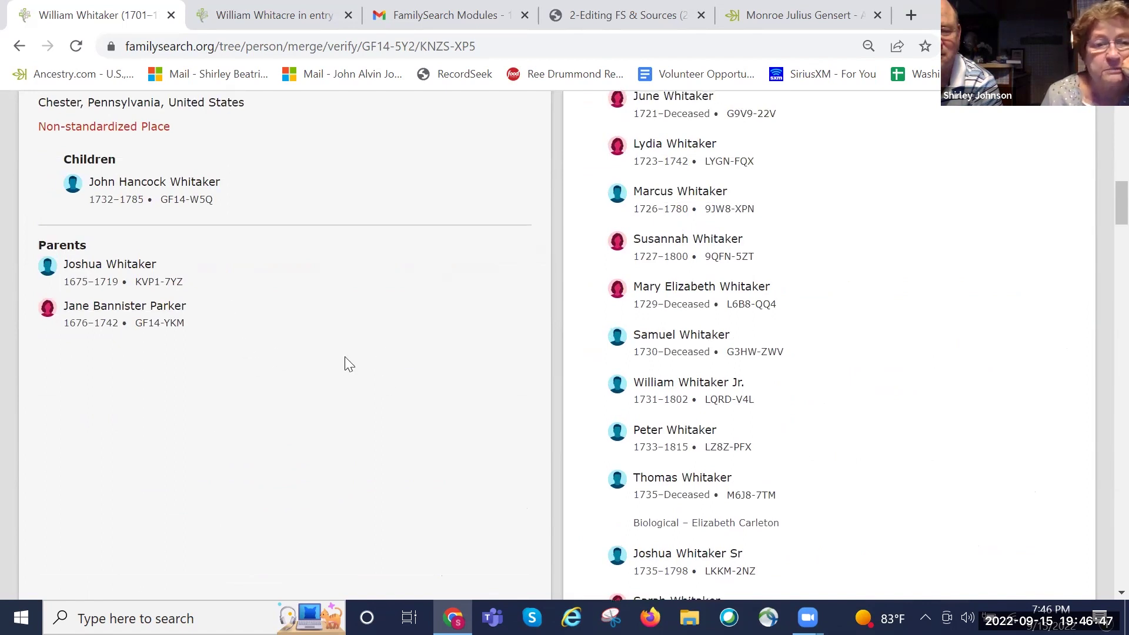
pyautogui.scroll(3, 344, 356)
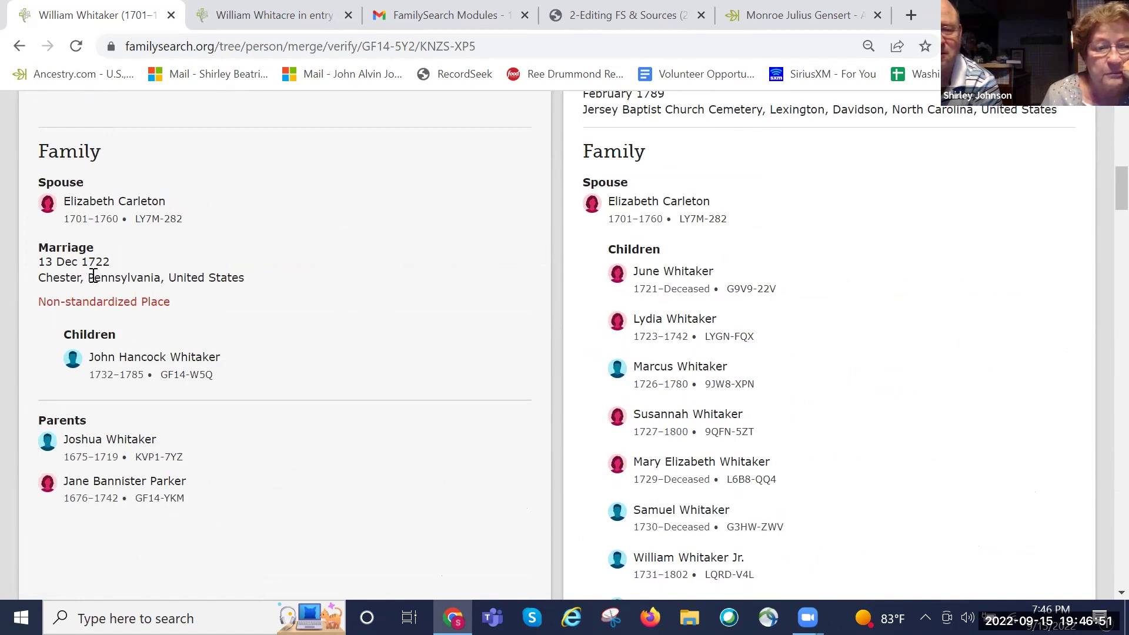
pyautogui.scroll(-20, 434, 317)
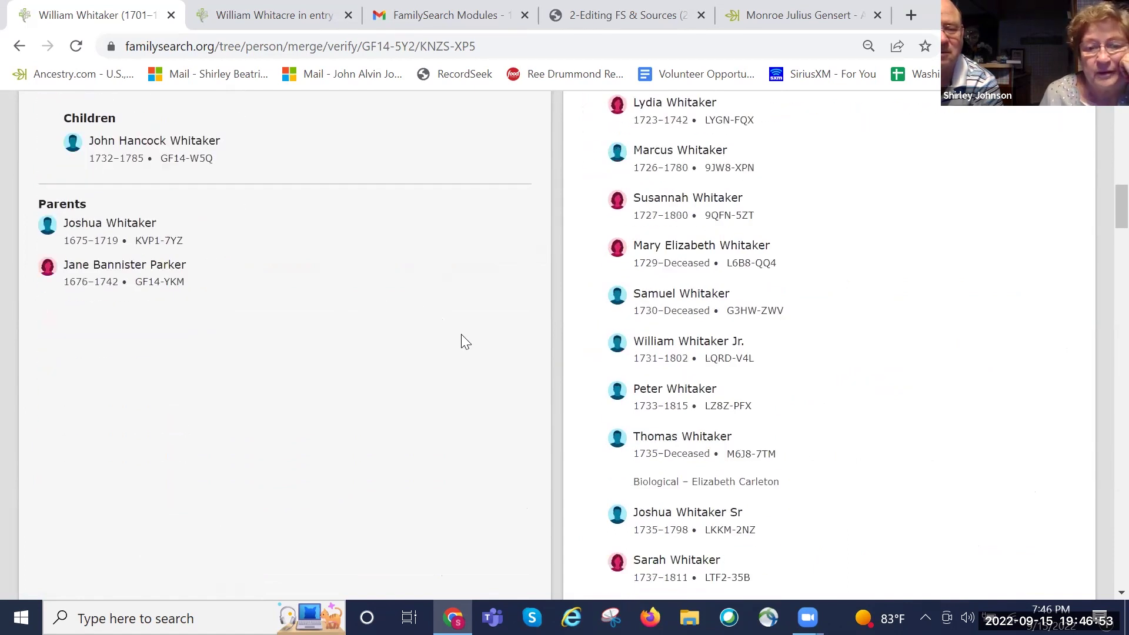
pyautogui.scroll(-8, 492, 445)
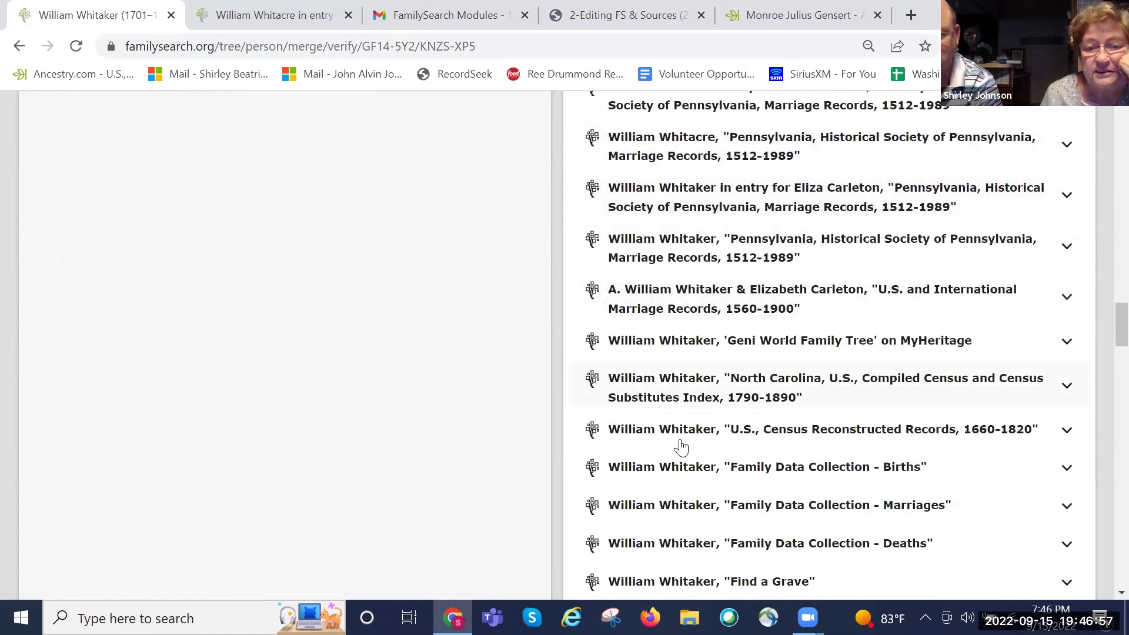
pyautogui.scroll(-6, 508, 352)
pyautogui.scroll(-18, 506, 354)
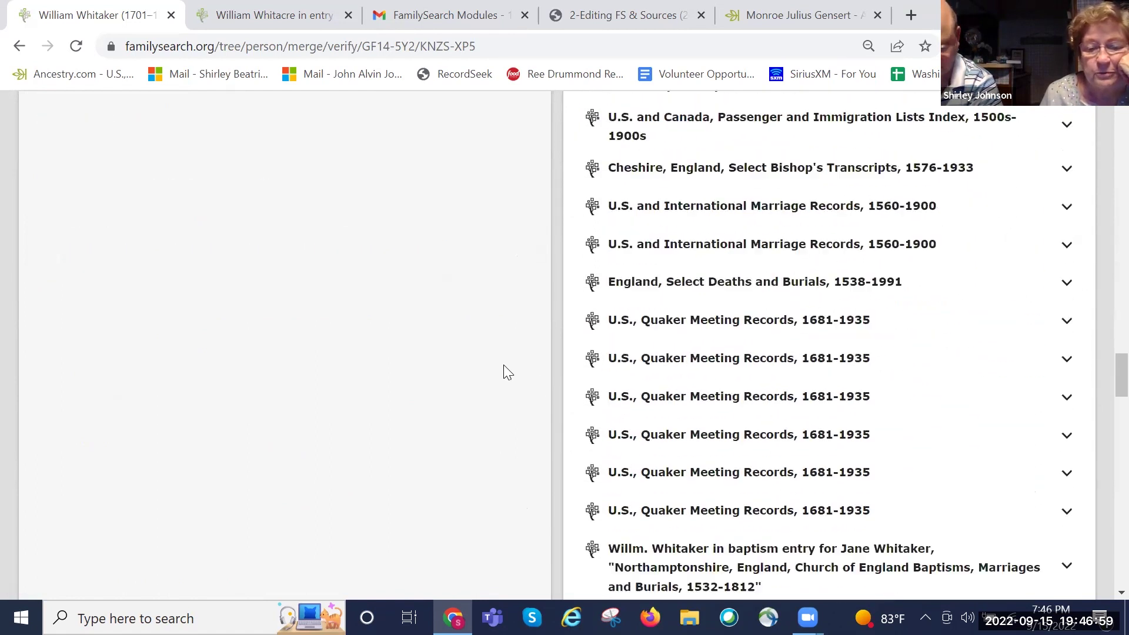
pyautogui.scroll(-3, 511, 363)
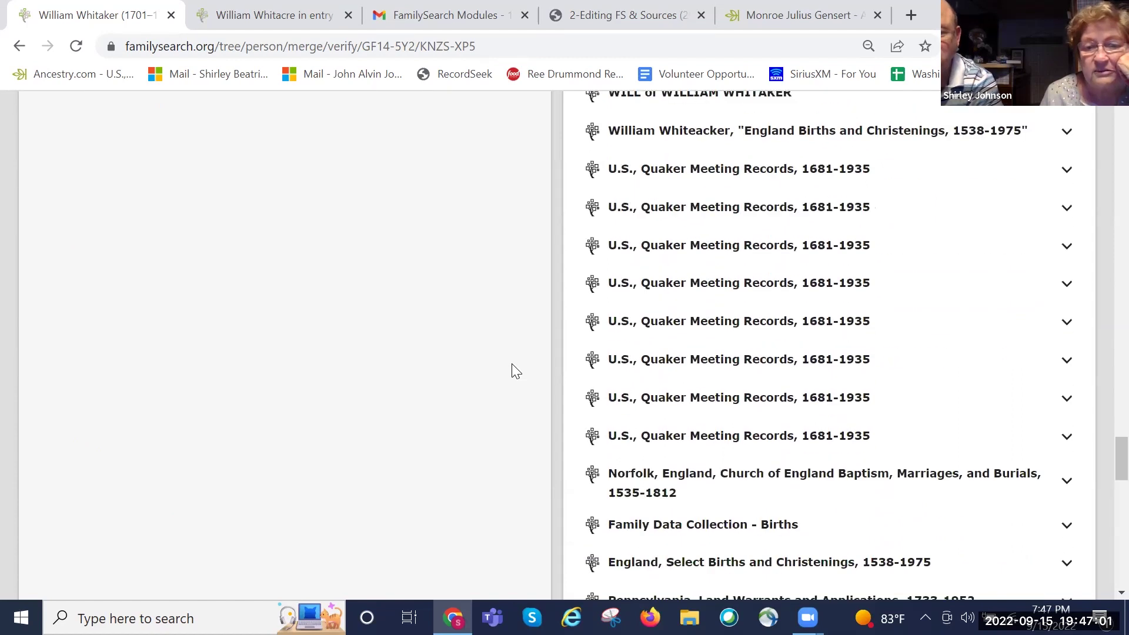
pyautogui.scroll(-9, 532, 370)
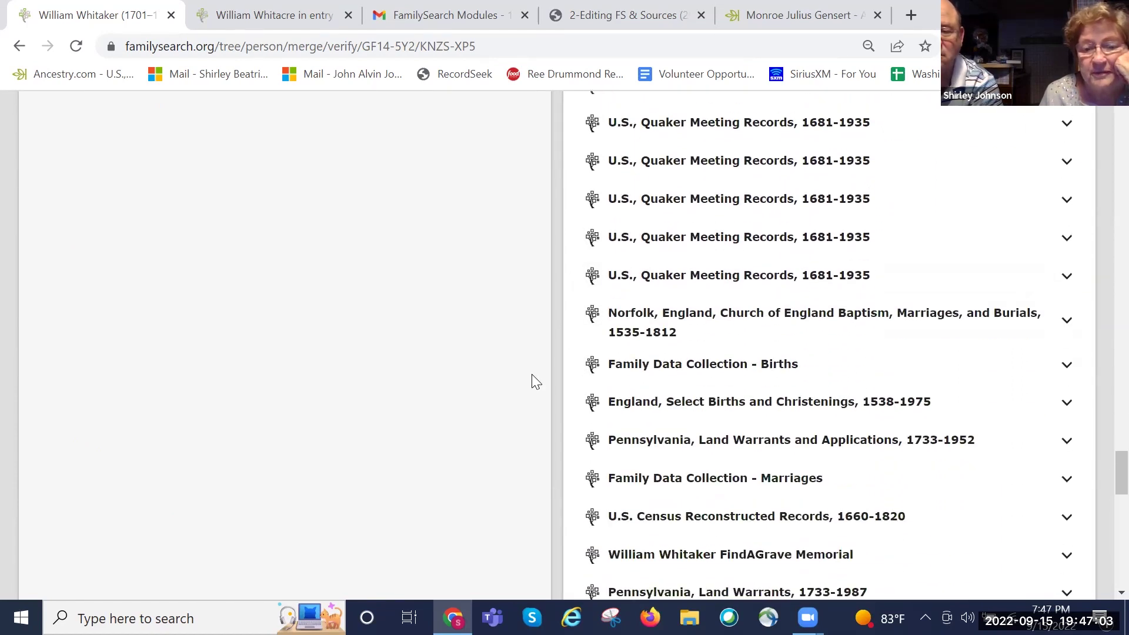
pyautogui.scroll(-6, 535, 374)
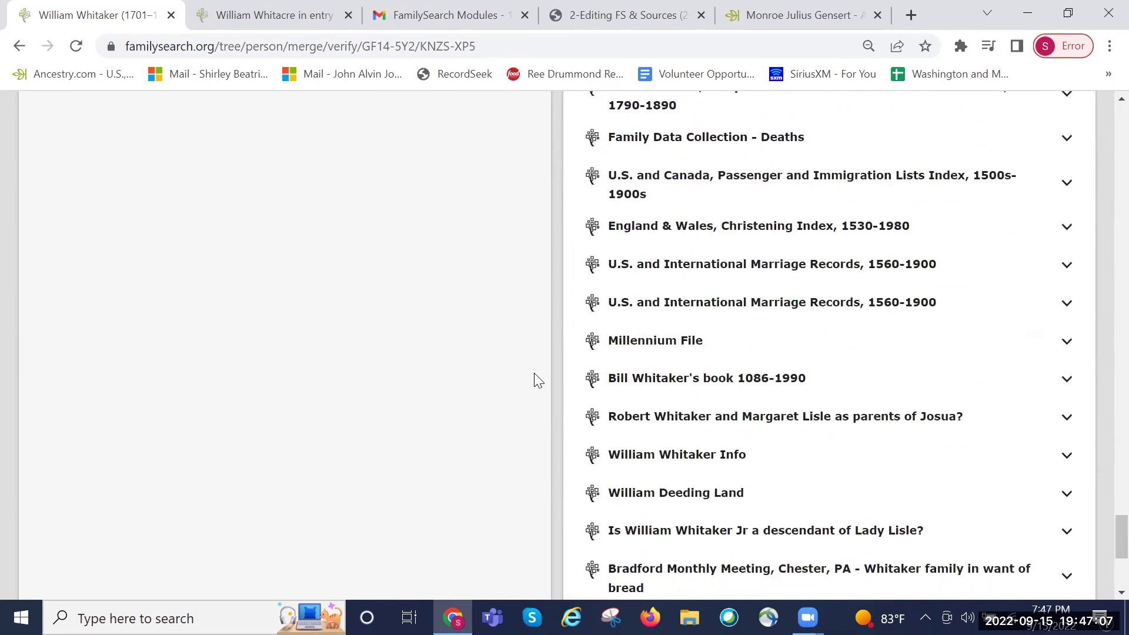
pyautogui.scroll(-5, 538, 381)
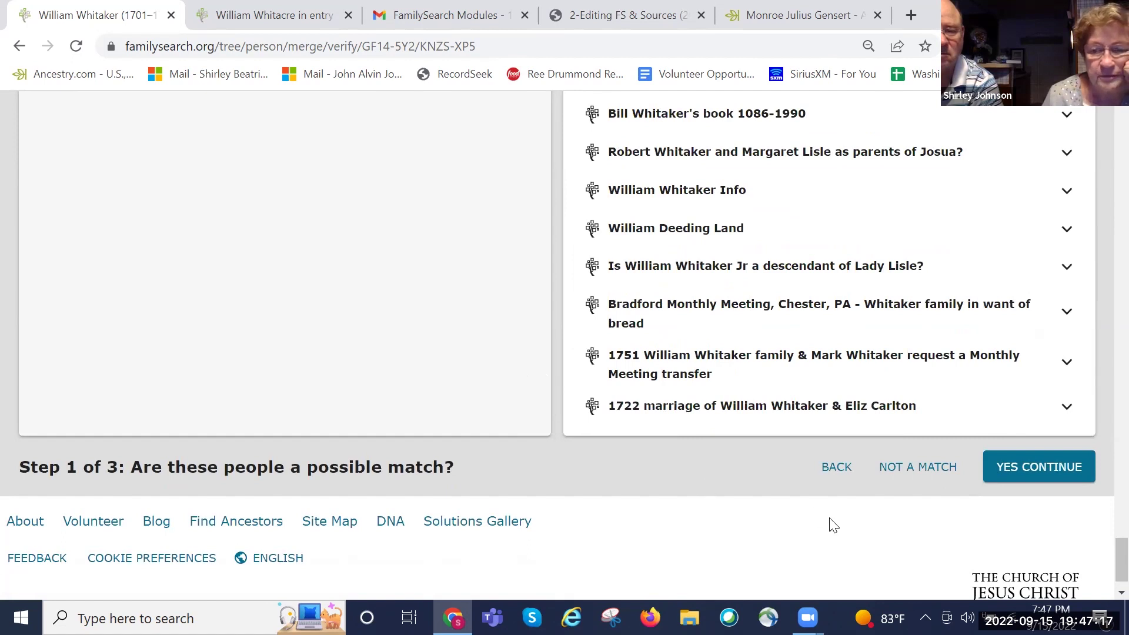
pyautogui.click(1038, 468)
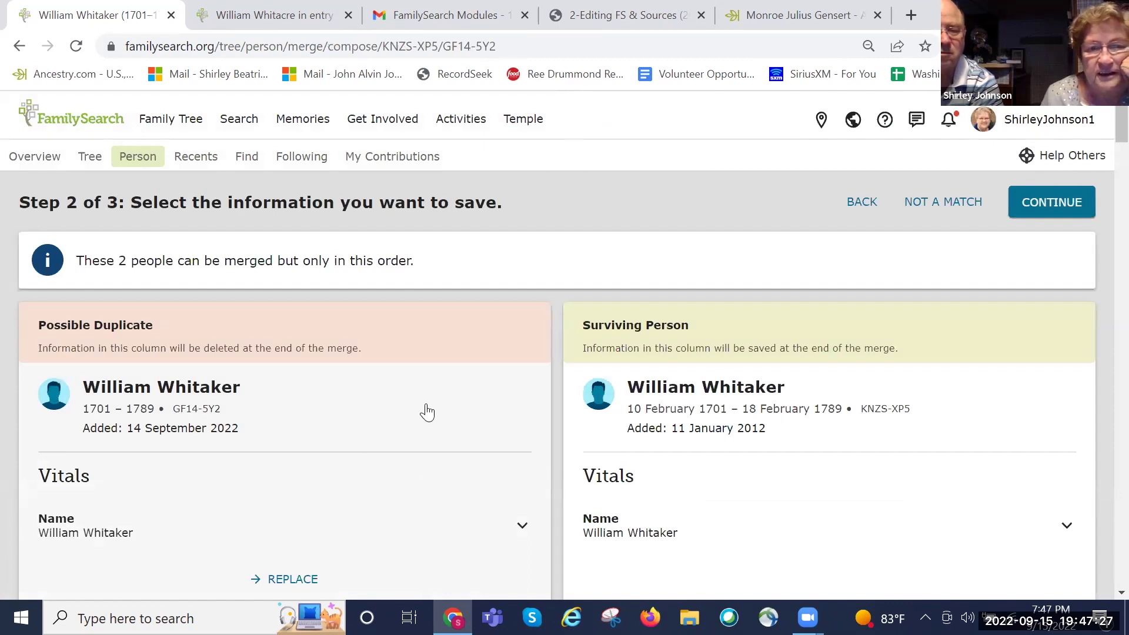
pyautogui.scroll(-5, 418, 341)
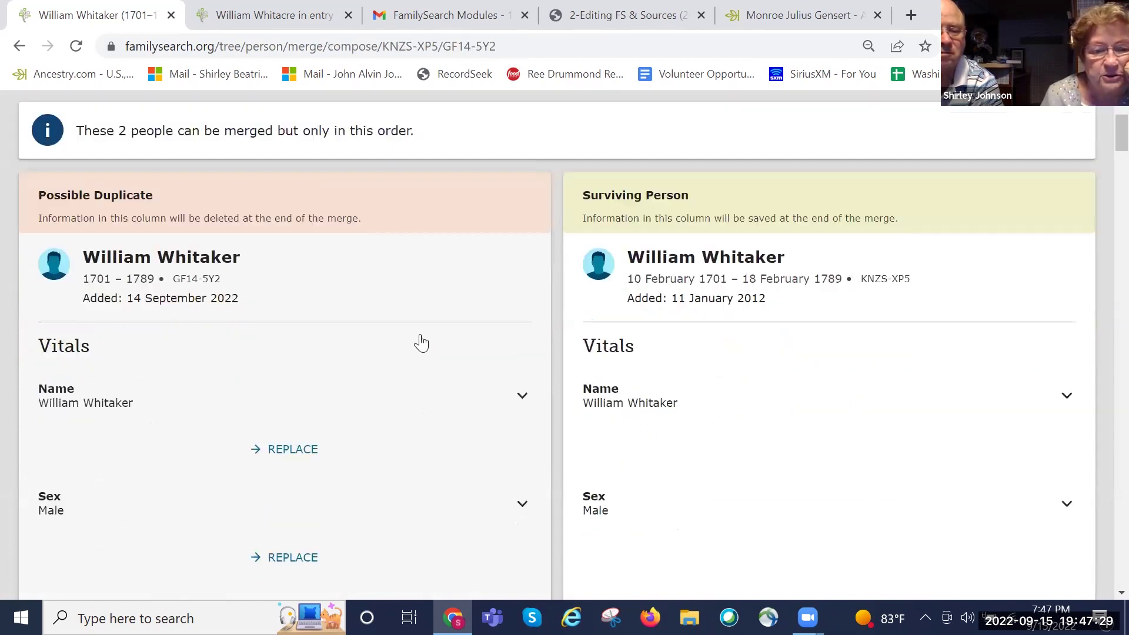
pyautogui.scroll(-3, 408, 332)
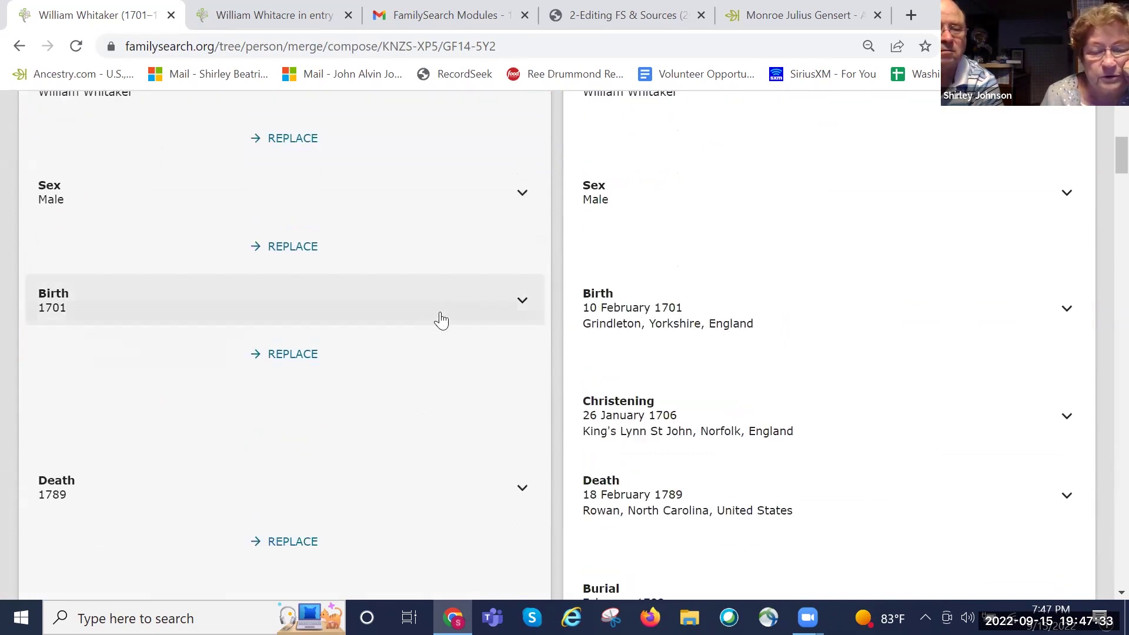
pyautogui.scroll(-5, 447, 270)
pyautogui.scroll(-2, 439, 269)
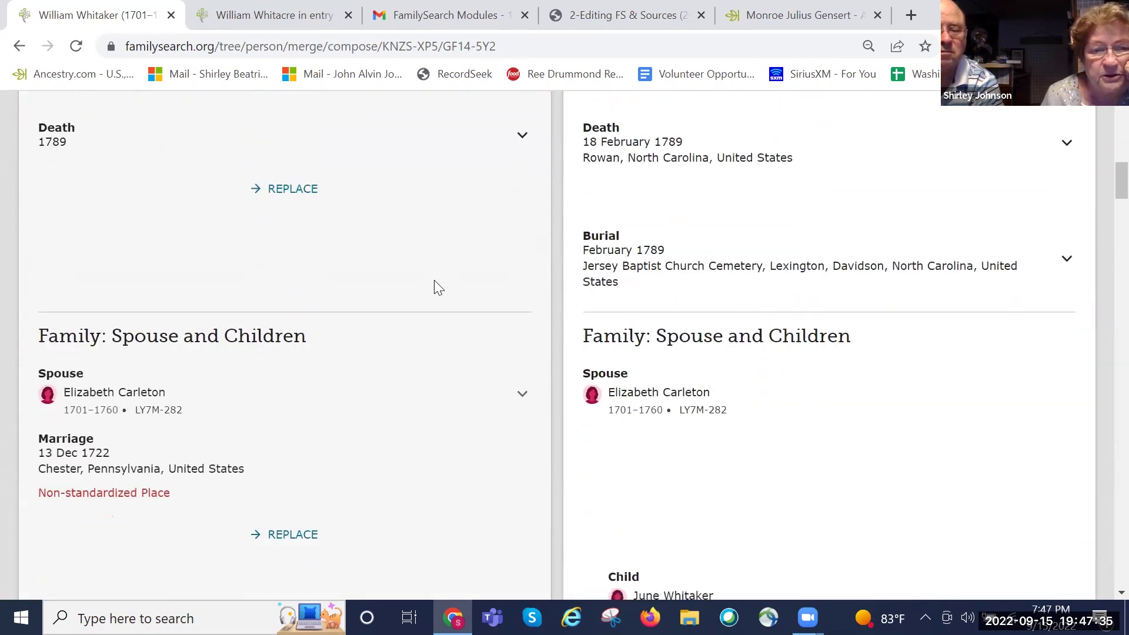
pyautogui.scroll(-2, 434, 281)
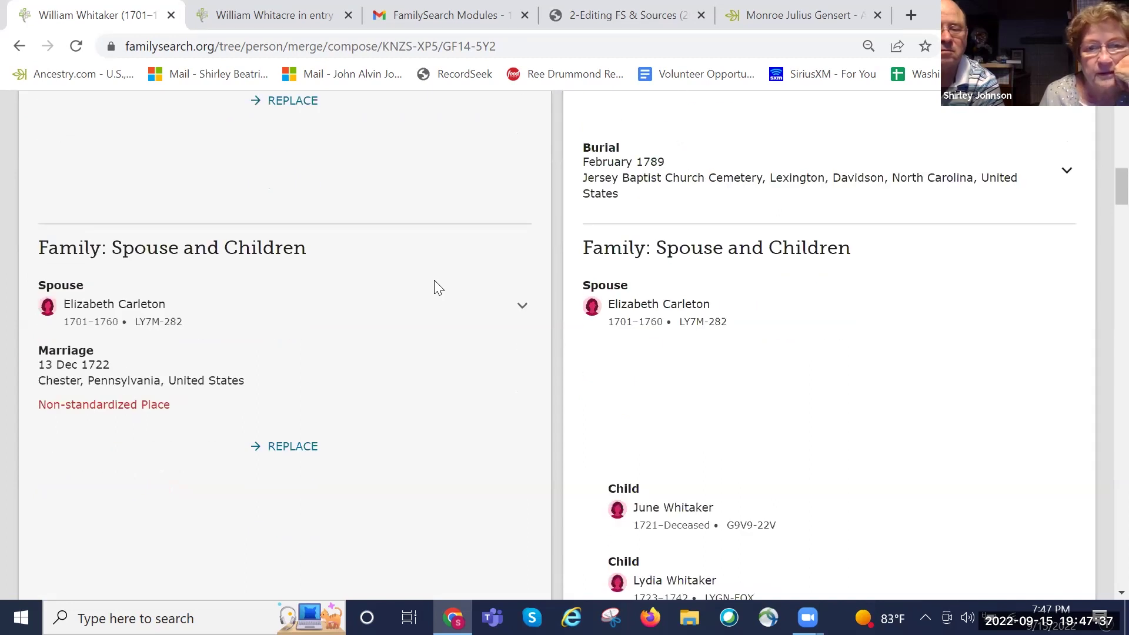
pyautogui.scroll(-1, 433, 292)
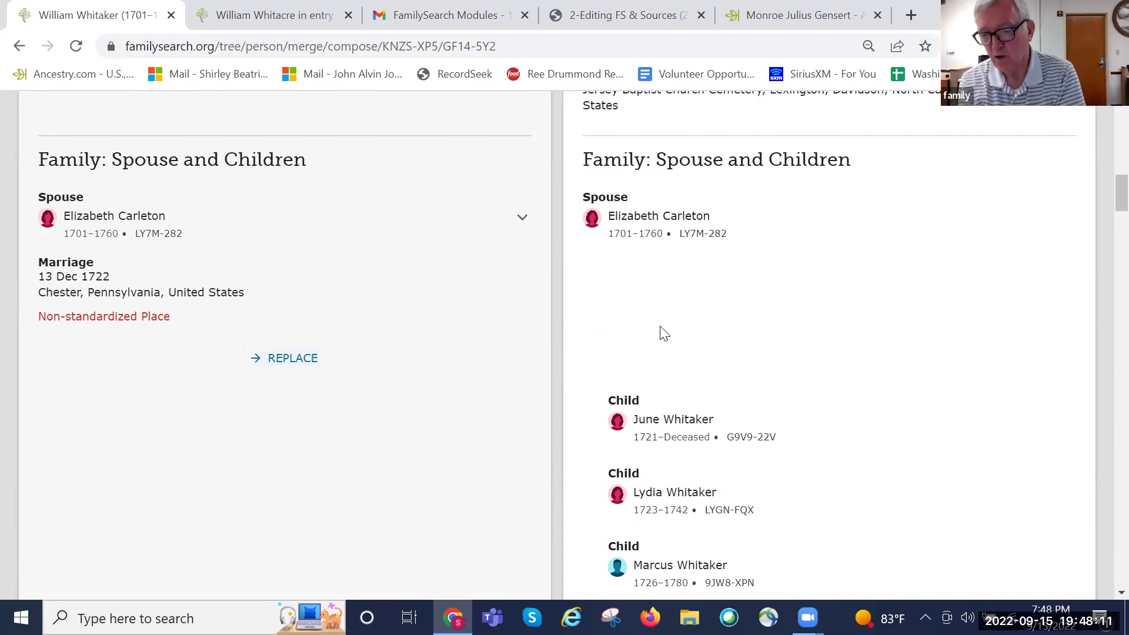
# Step: Keep spouse Elizabeth Carleton and the 13 Dec 1722 Chester marriage on the surviving record, after one undo
pyautogui.click(299, 362)
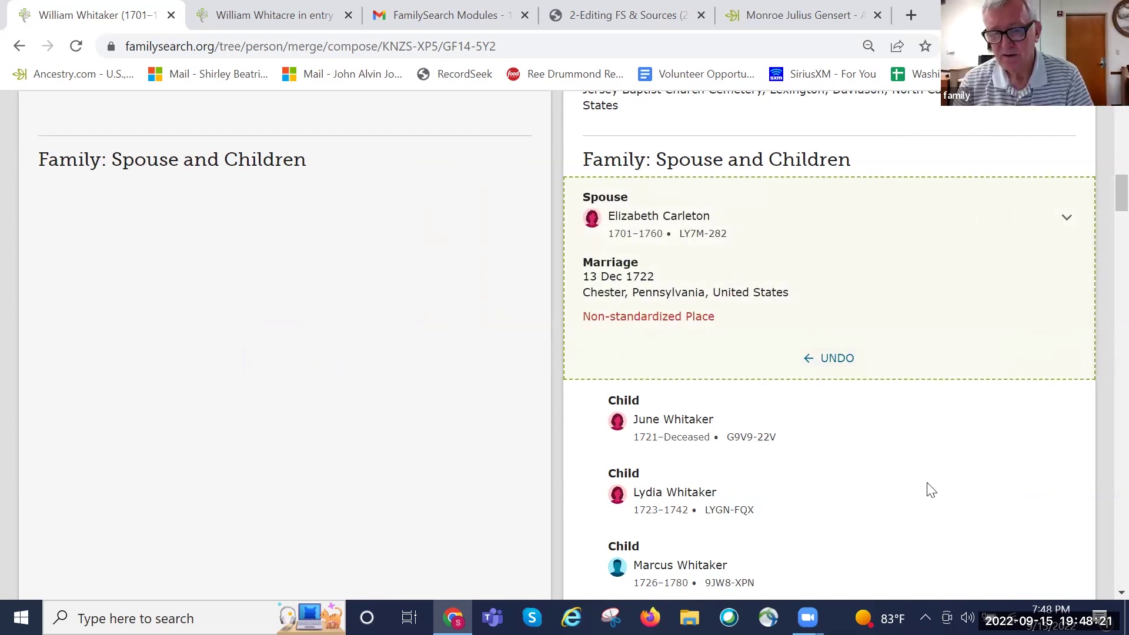
pyautogui.click(834, 358)
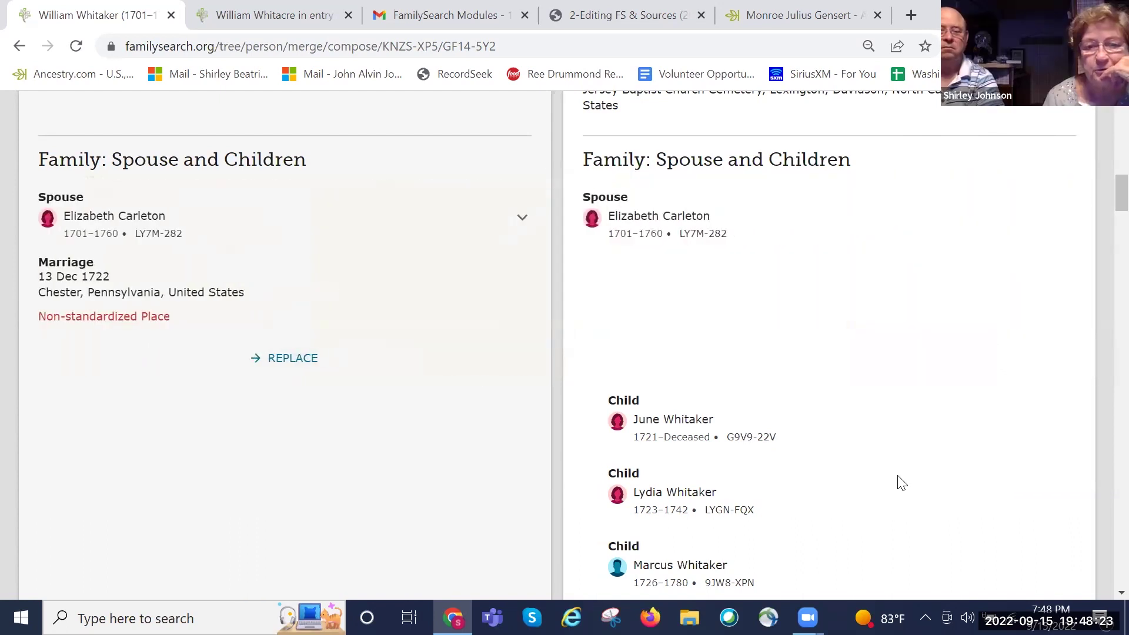
pyautogui.click(285, 358)
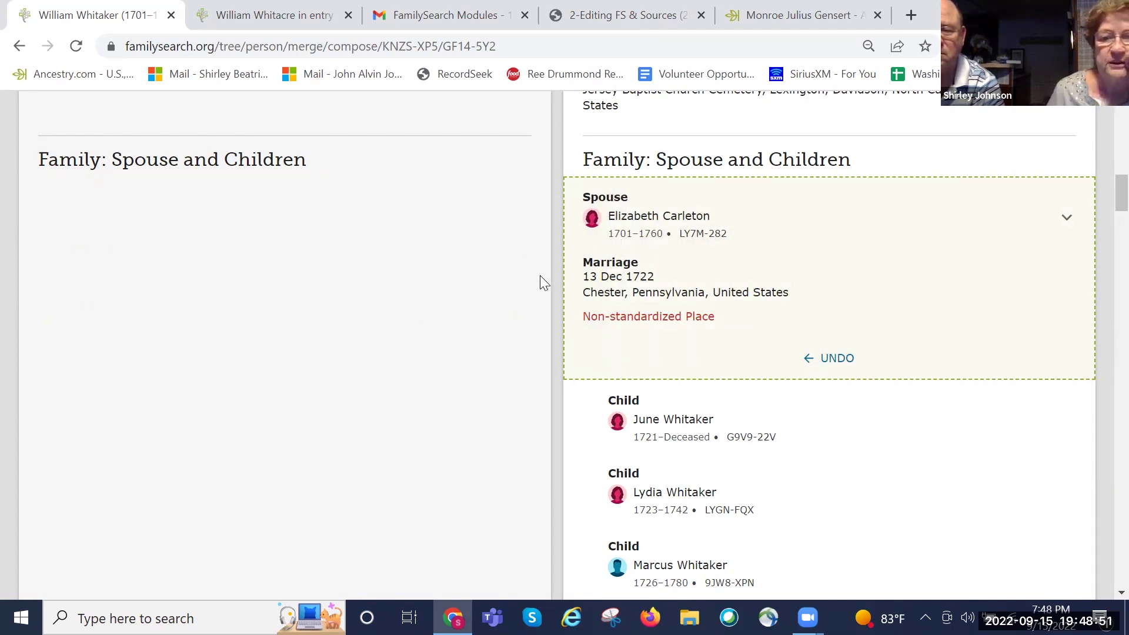
pyautogui.scroll(3, 536, 278)
pyautogui.scroll(6, 520, 244)
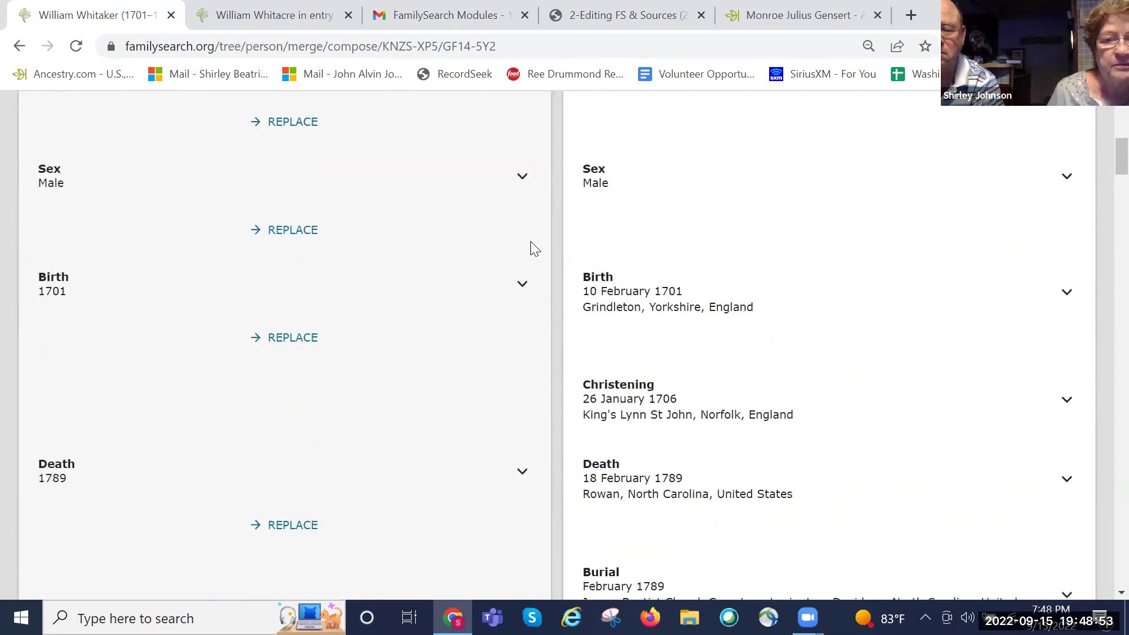
pyautogui.scroll(4, 442, 205)
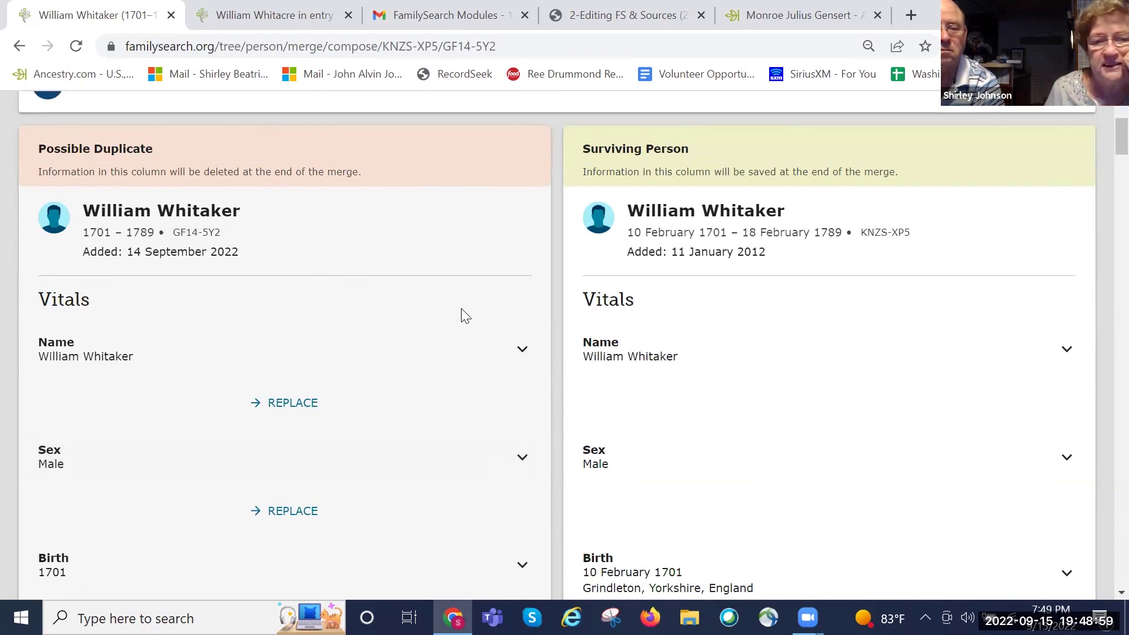
pyautogui.scroll(-8, 461, 312)
pyautogui.scroll(-9, 462, 312)
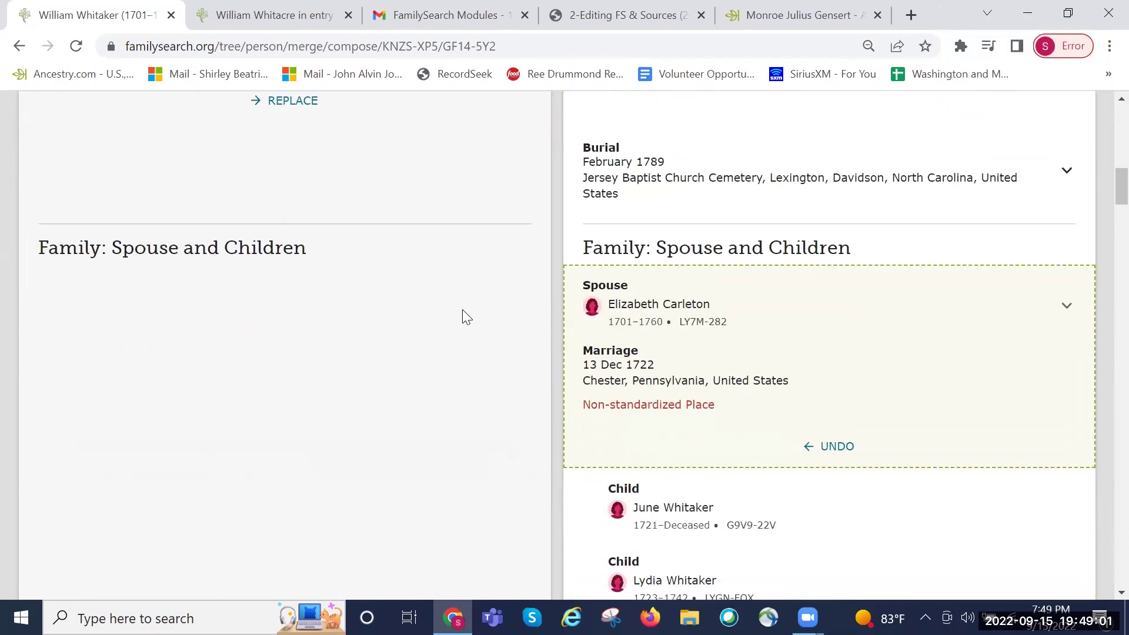
pyautogui.scroll(-11, 462, 312)
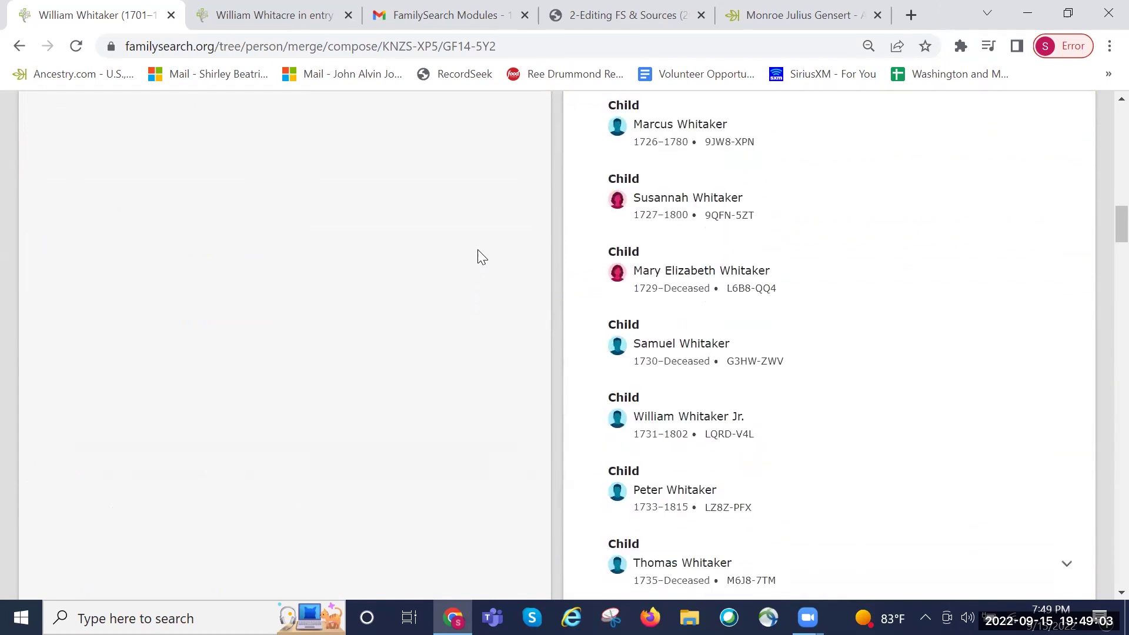
pyautogui.scroll(-7, 471, 266)
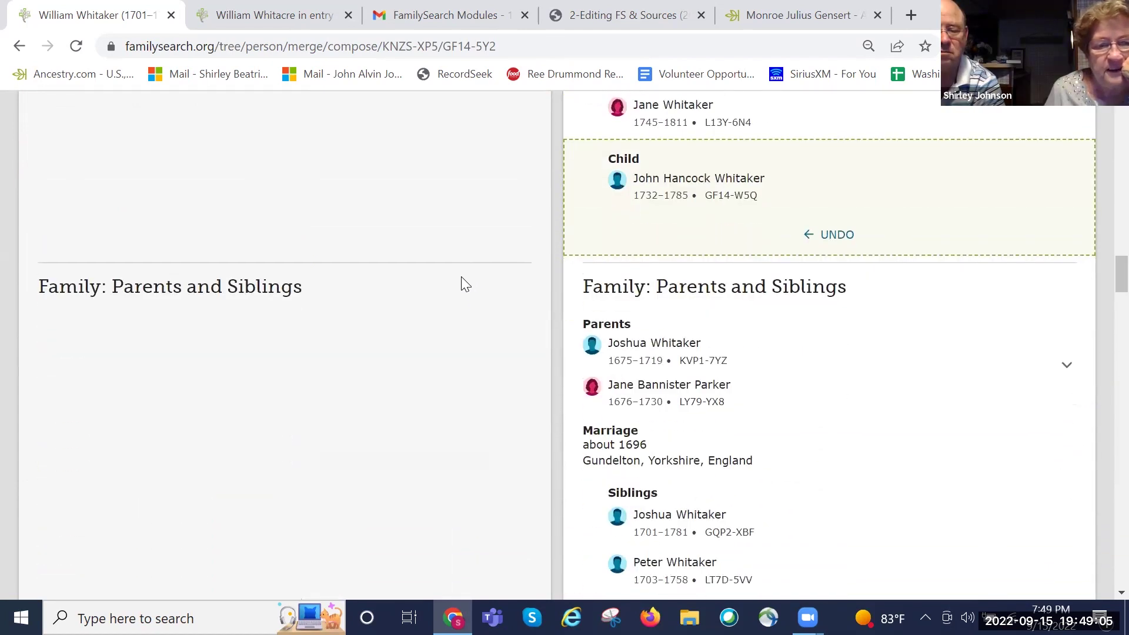
pyautogui.scroll(-10, 455, 261)
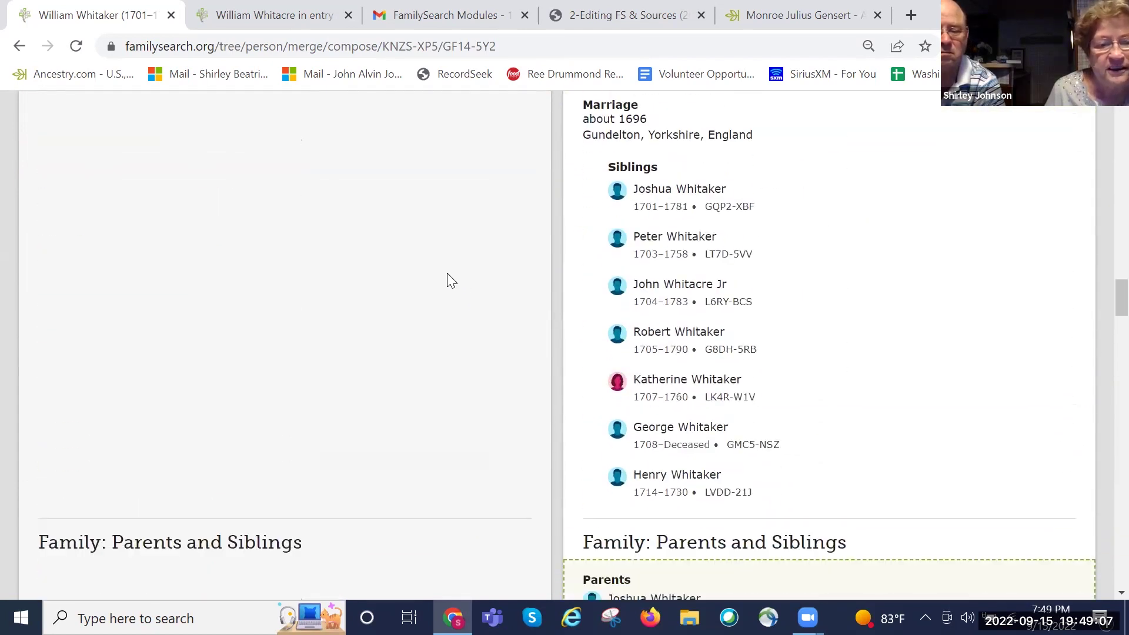
pyautogui.scroll(-5, 442, 307)
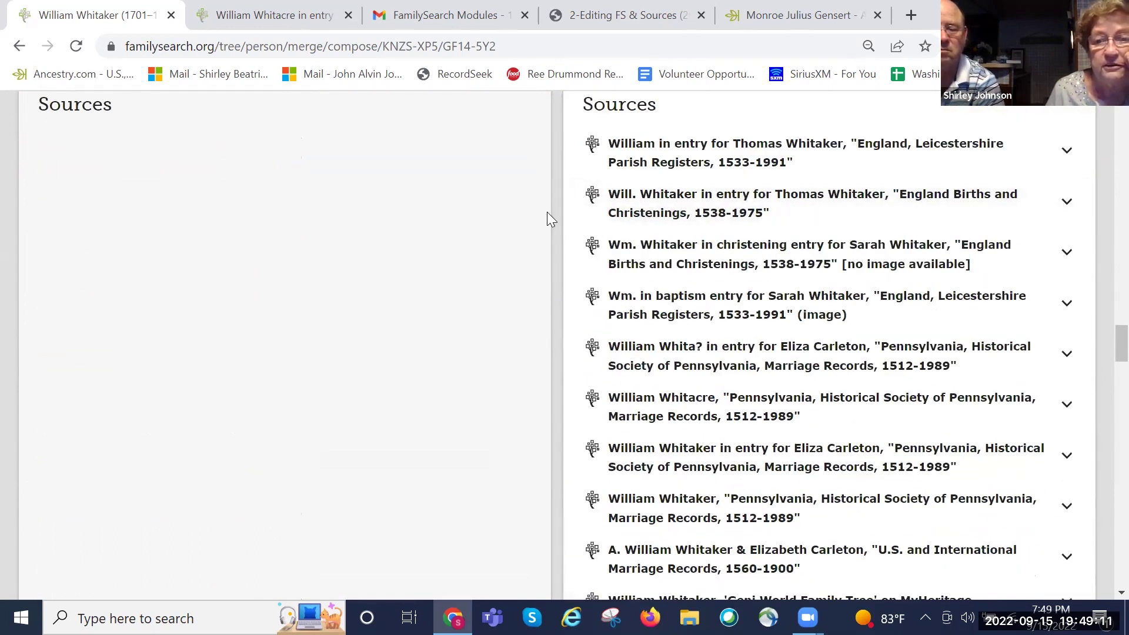
pyautogui.scroll(-9, 546, 223)
pyautogui.scroll(-20, 492, 308)
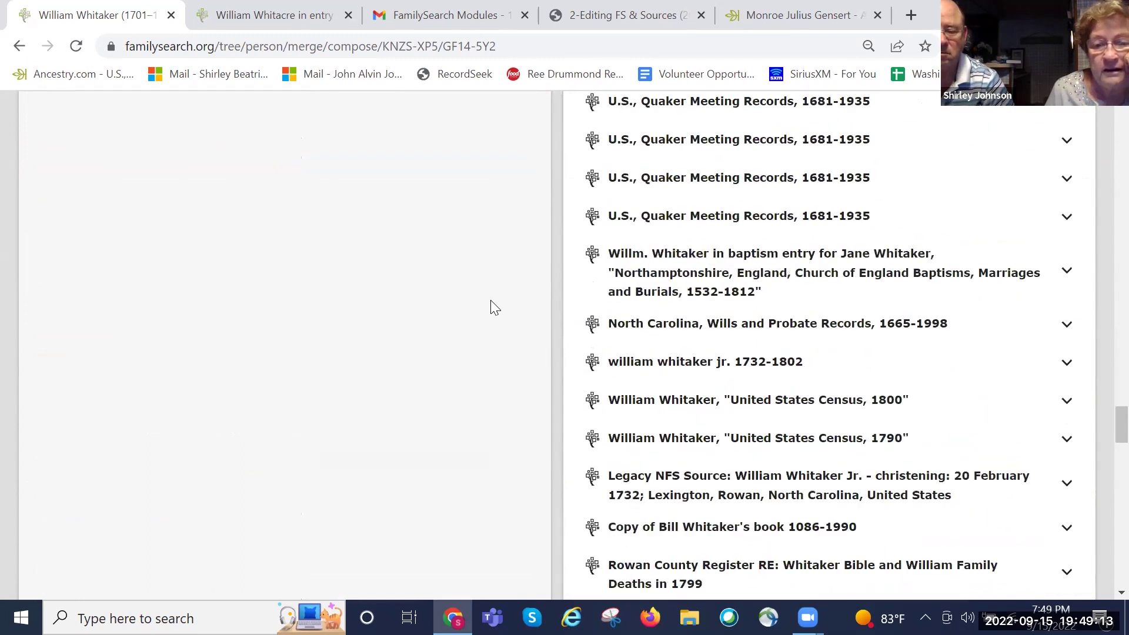
pyautogui.scroll(-15, 495, 328)
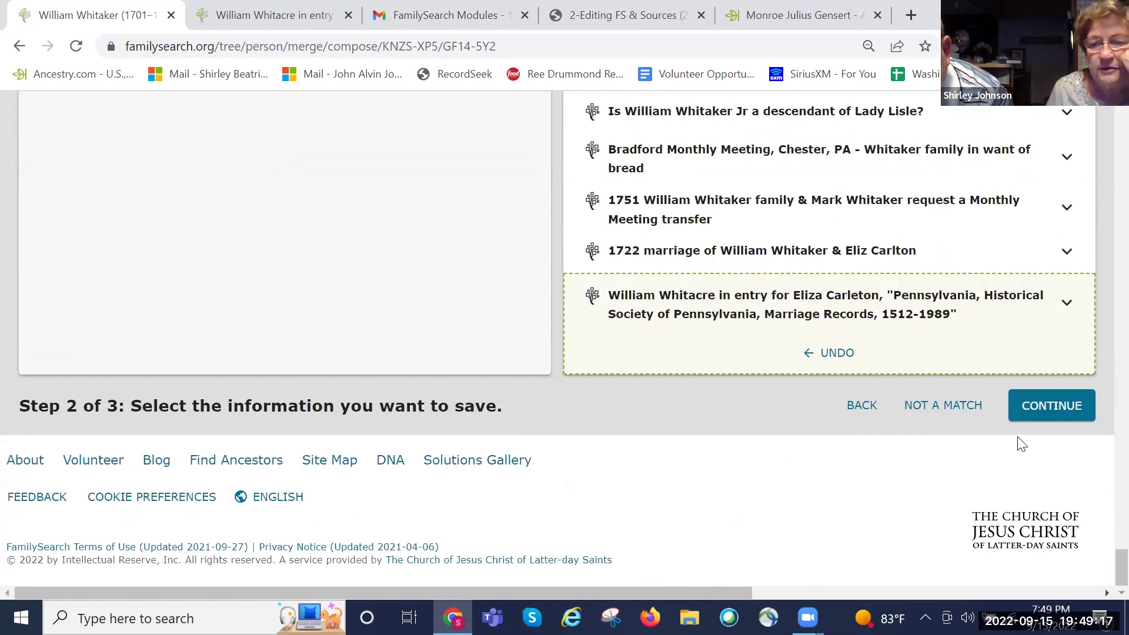
pyautogui.click(1052, 408)
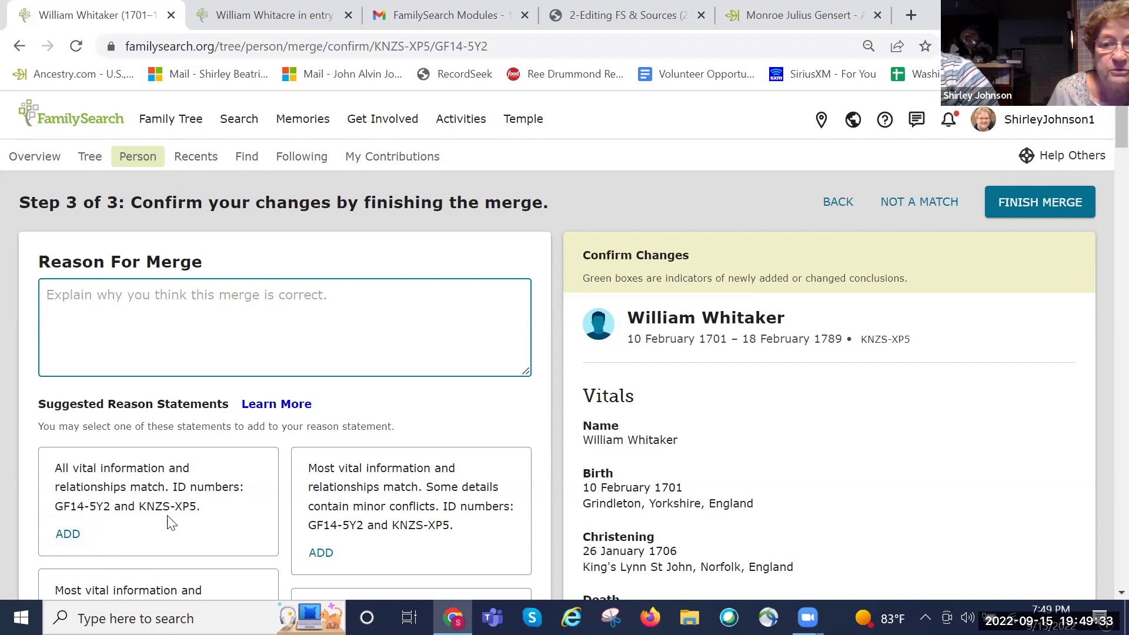
# Step: Add the suggested reason 'All vital information and relationships match' to the merge
pyautogui.click(68, 534)
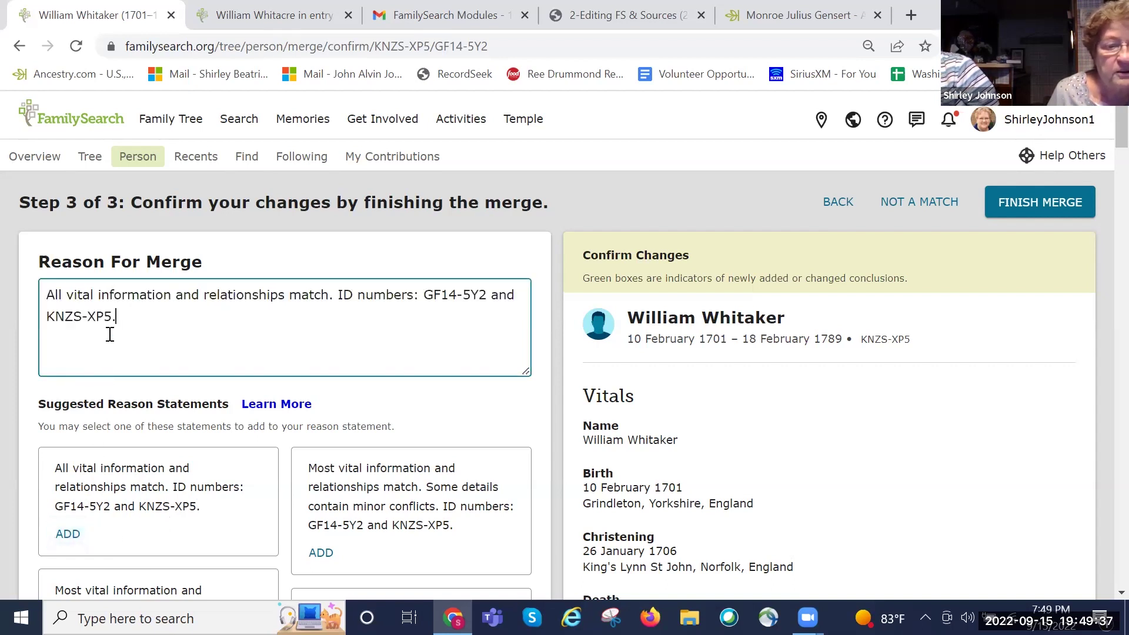
pyautogui.scroll(-7, 421, 355)
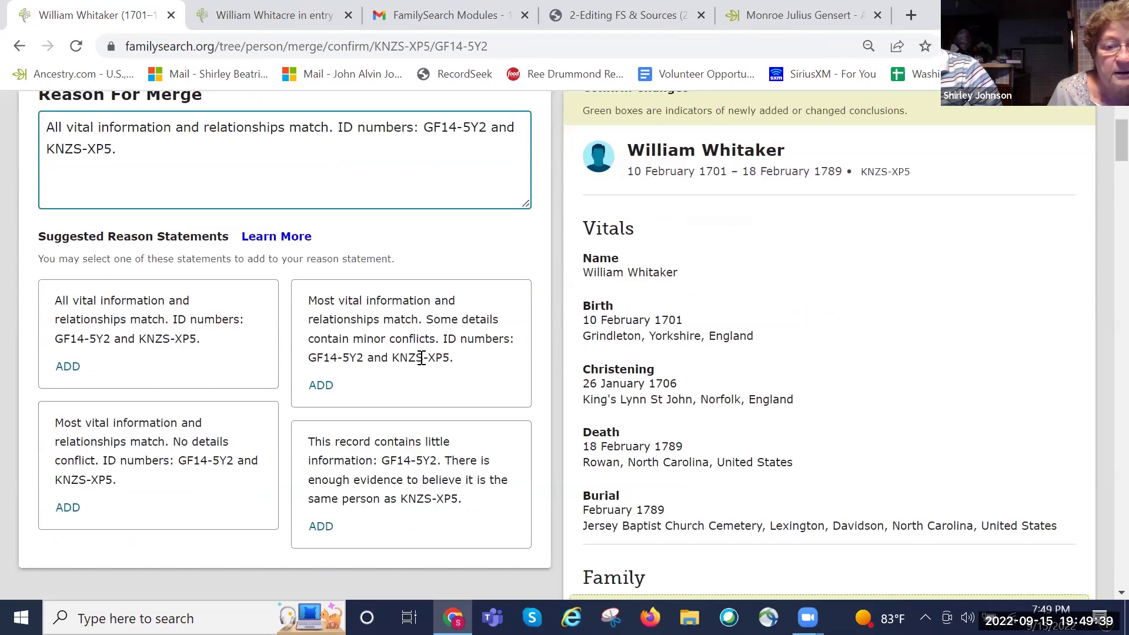
pyautogui.scroll(8, 471, 366)
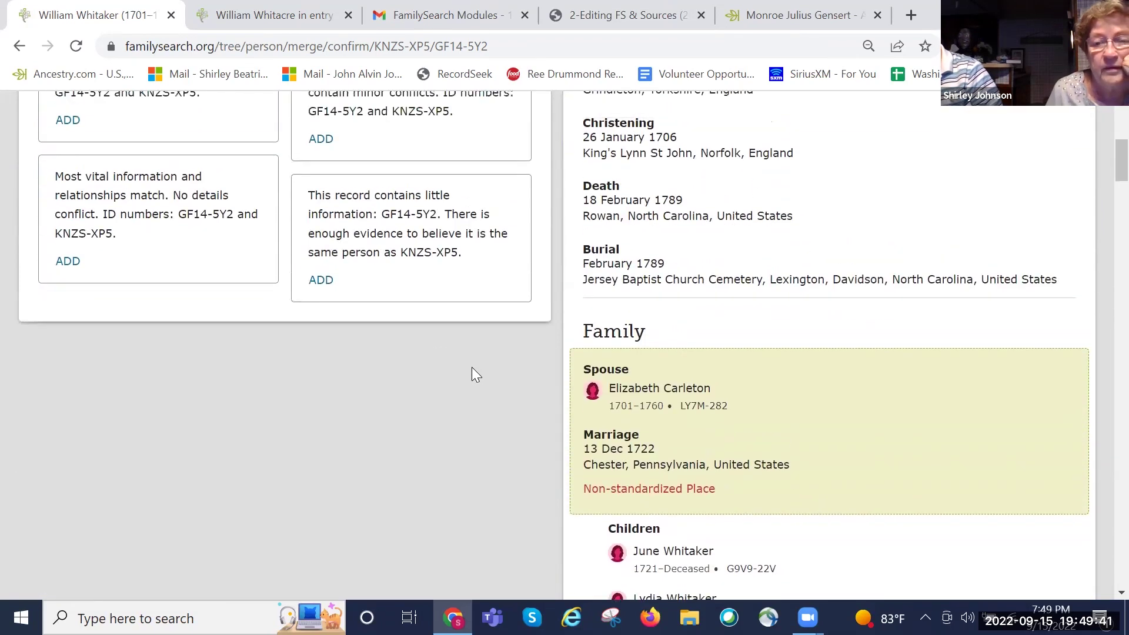
pyautogui.scroll(-2, 676, 347)
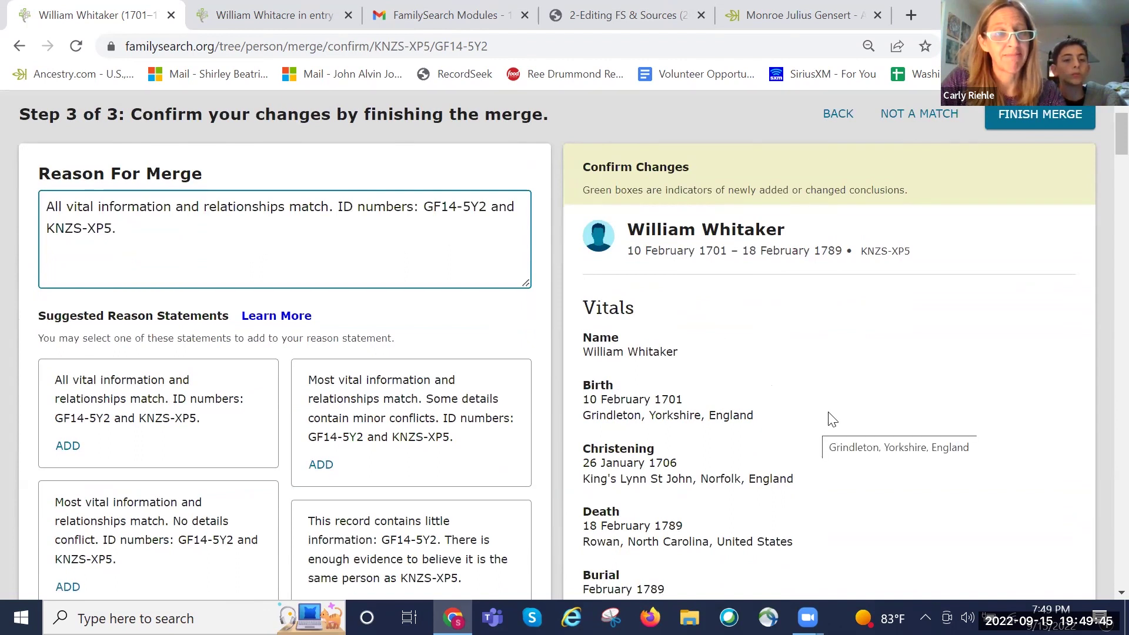
pyautogui.scroll(-15, 832, 419)
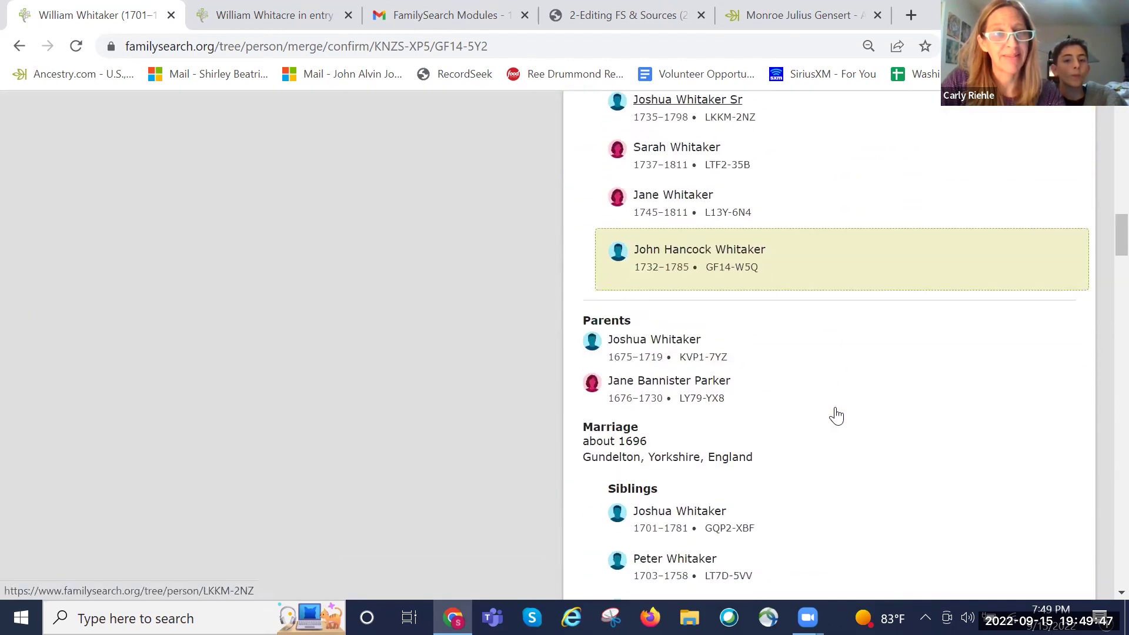
pyautogui.scroll(-15, 835, 415)
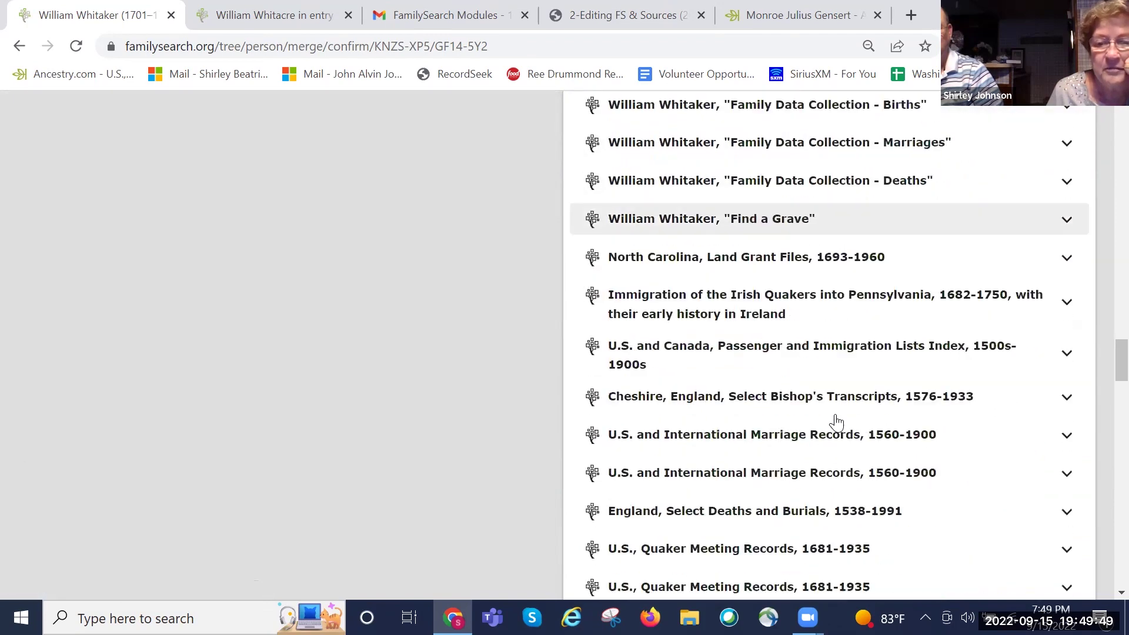
pyautogui.scroll(-15, 836, 421)
pyautogui.scroll(-15, 835, 418)
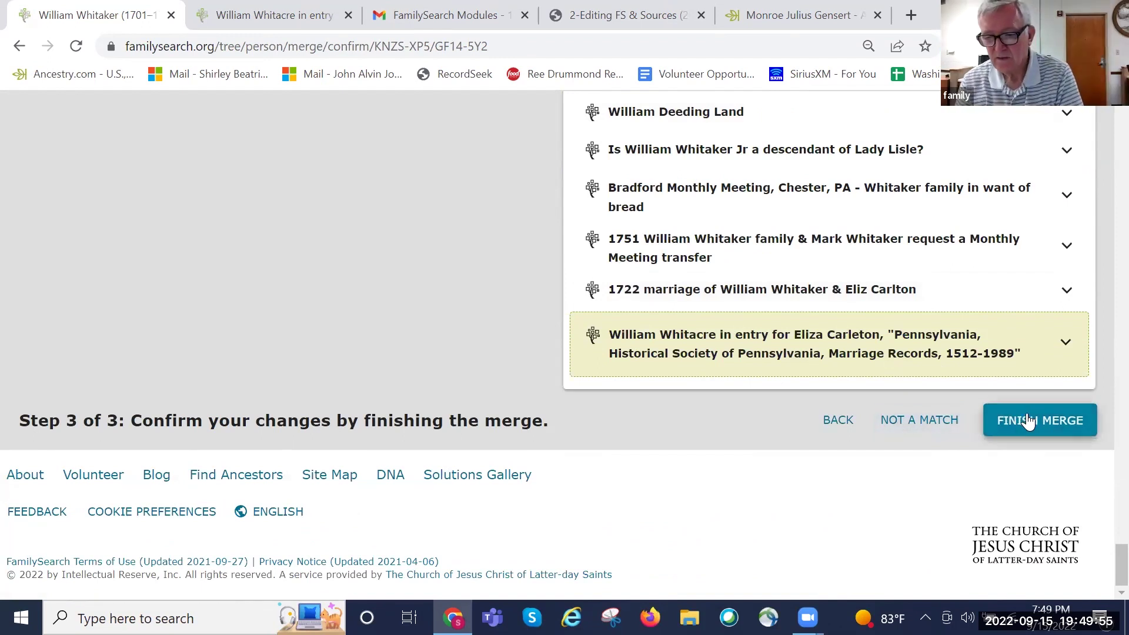
pyautogui.scroll(9, 566, 366)
pyautogui.scroll(15, 555, 359)
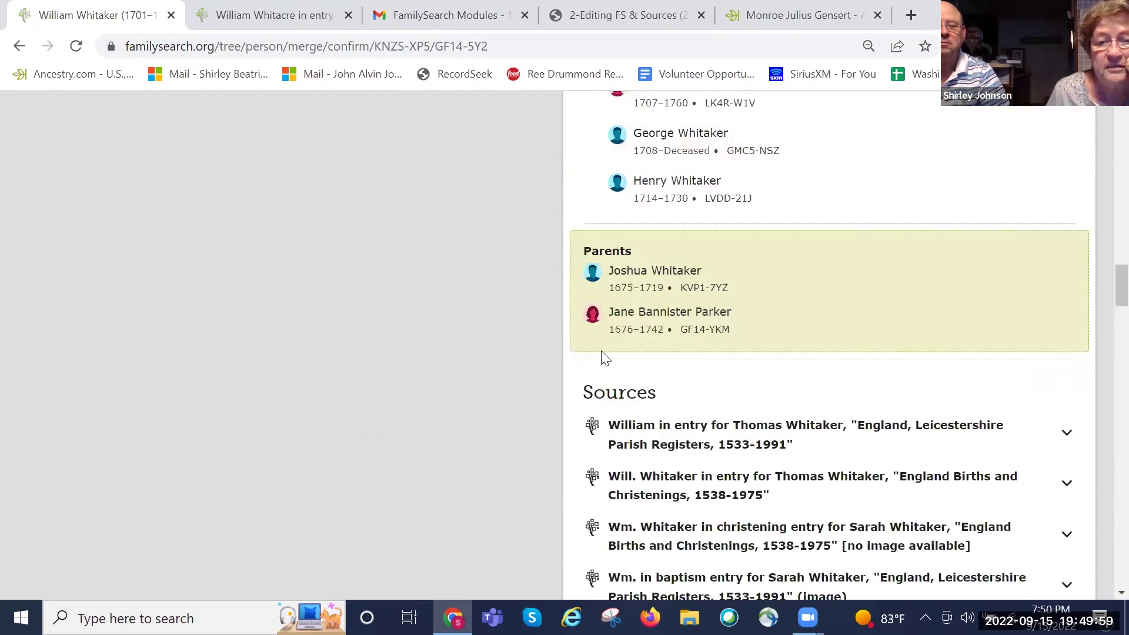
pyautogui.scroll(8, 603, 357)
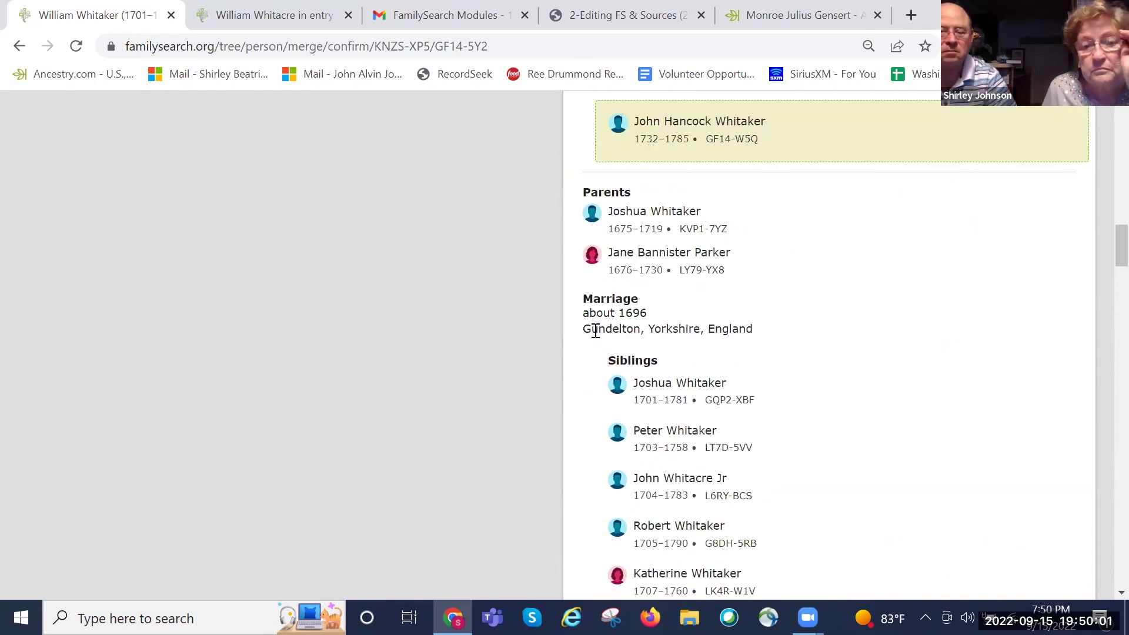
pyautogui.scroll(6, 598, 330)
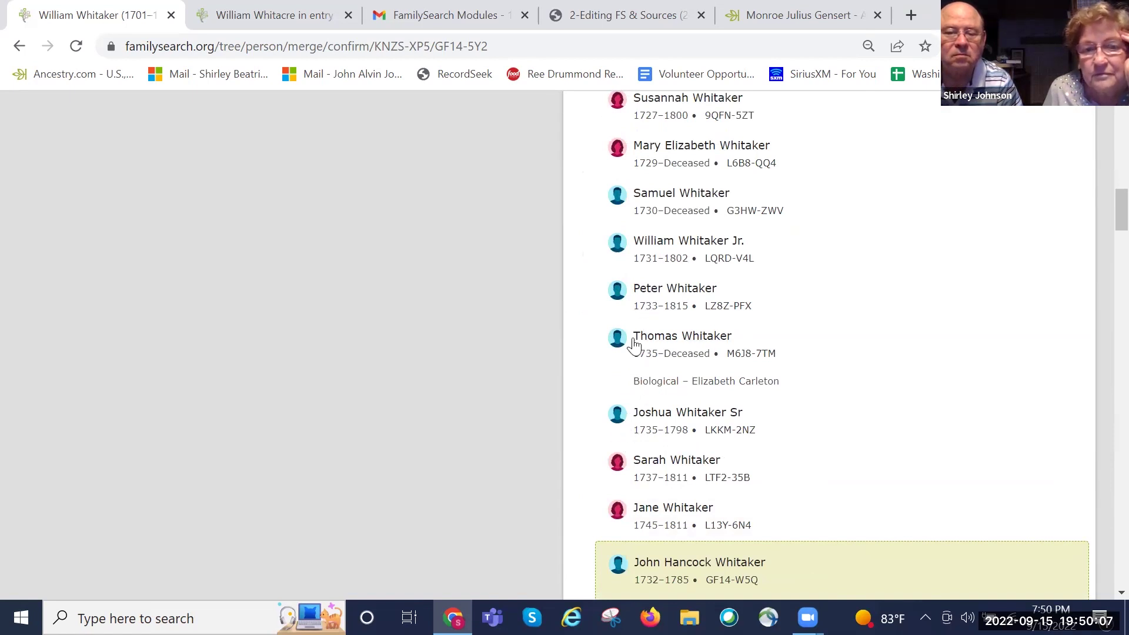
pyautogui.scroll(2, 560, 308)
pyautogui.scroll(2, 608, 203)
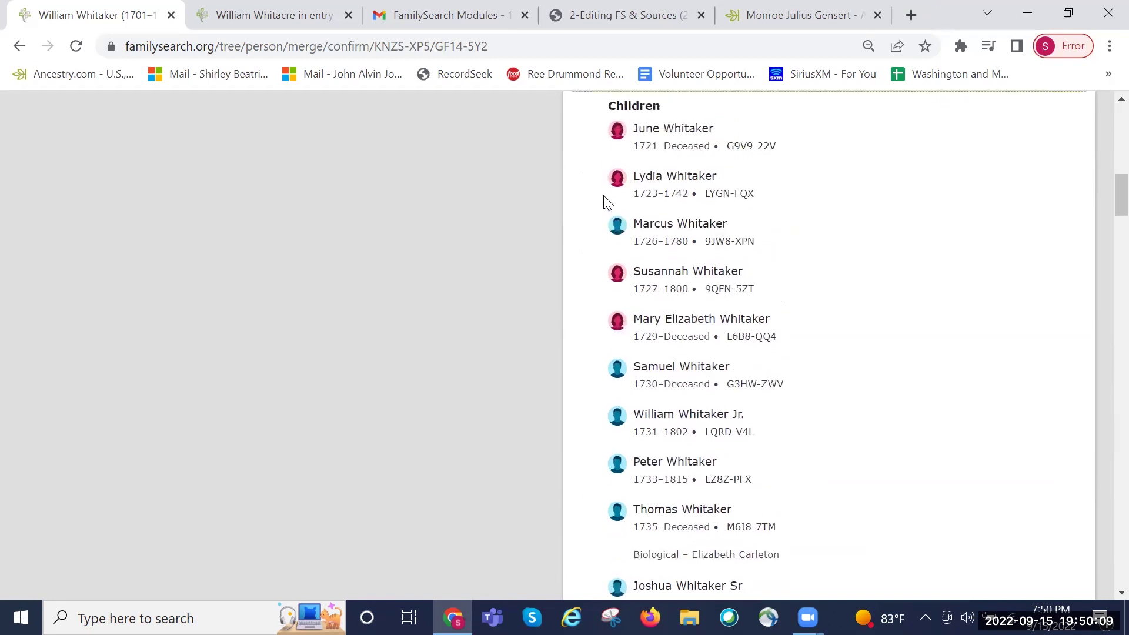
pyautogui.scroll(-5, 599, 335)
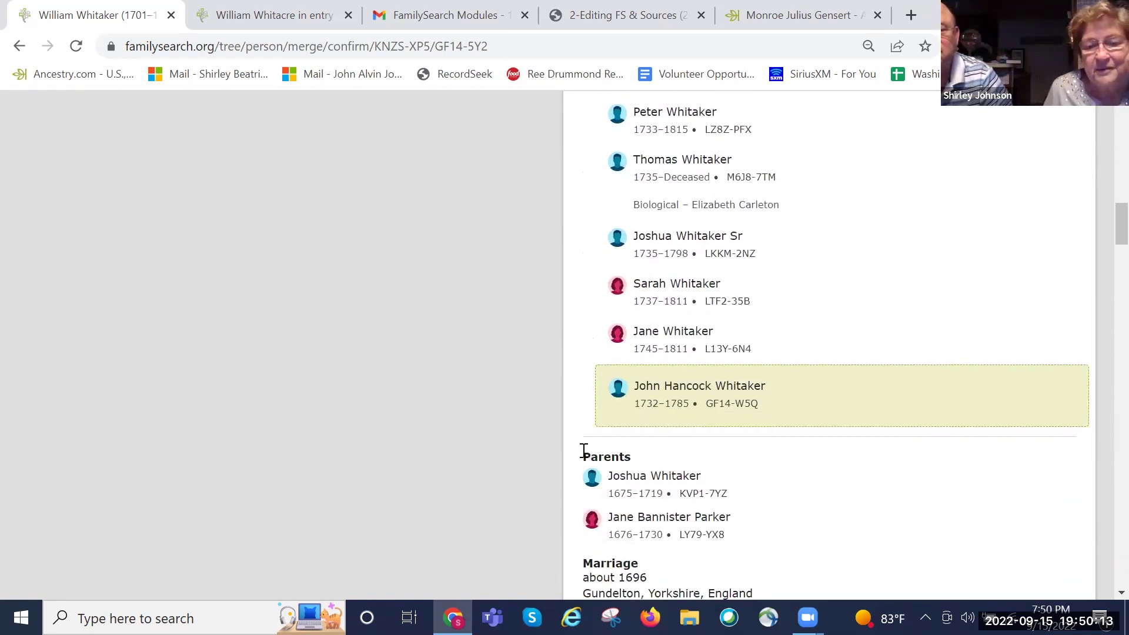
pyautogui.scroll(-8, 516, 392)
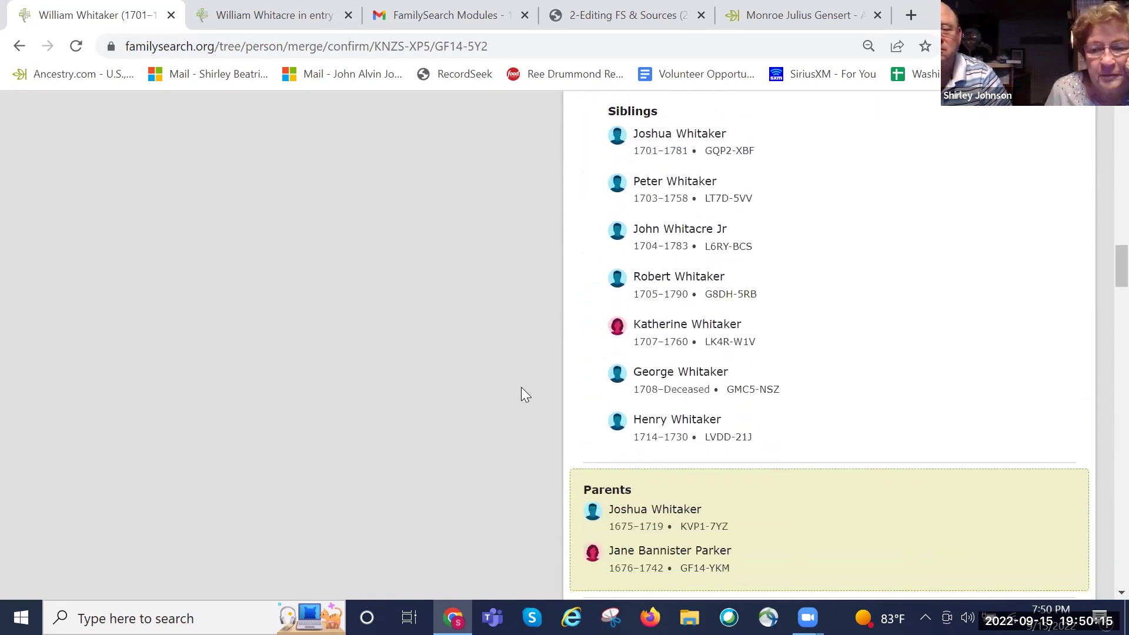
pyautogui.scroll(-12, 522, 390)
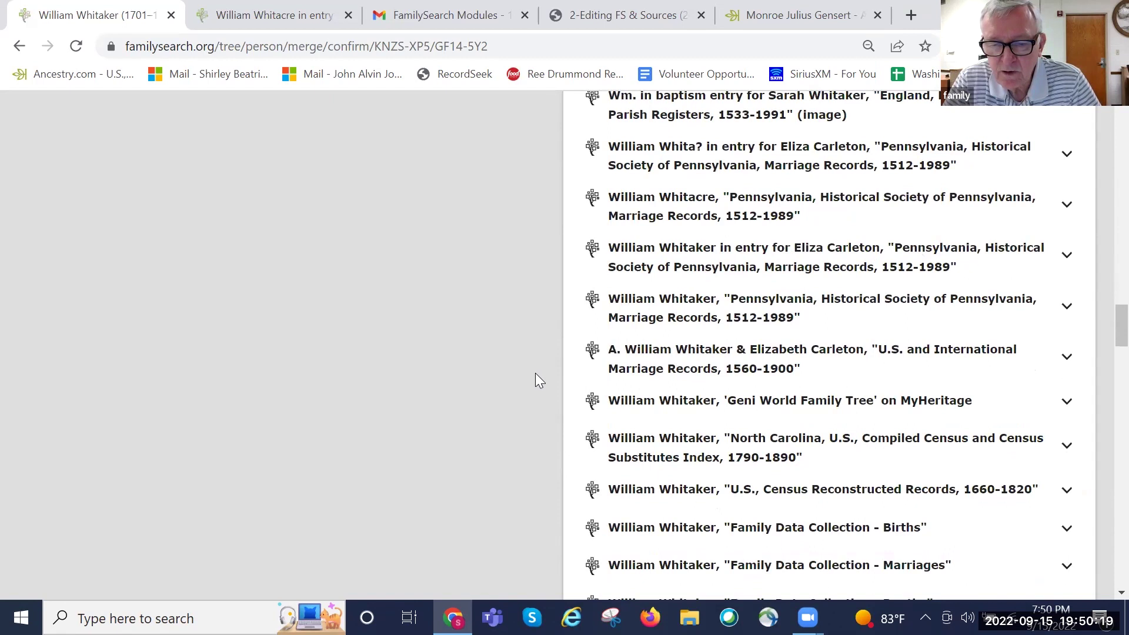
pyautogui.scroll(9, 535, 373)
pyautogui.scroll(7, 535, 367)
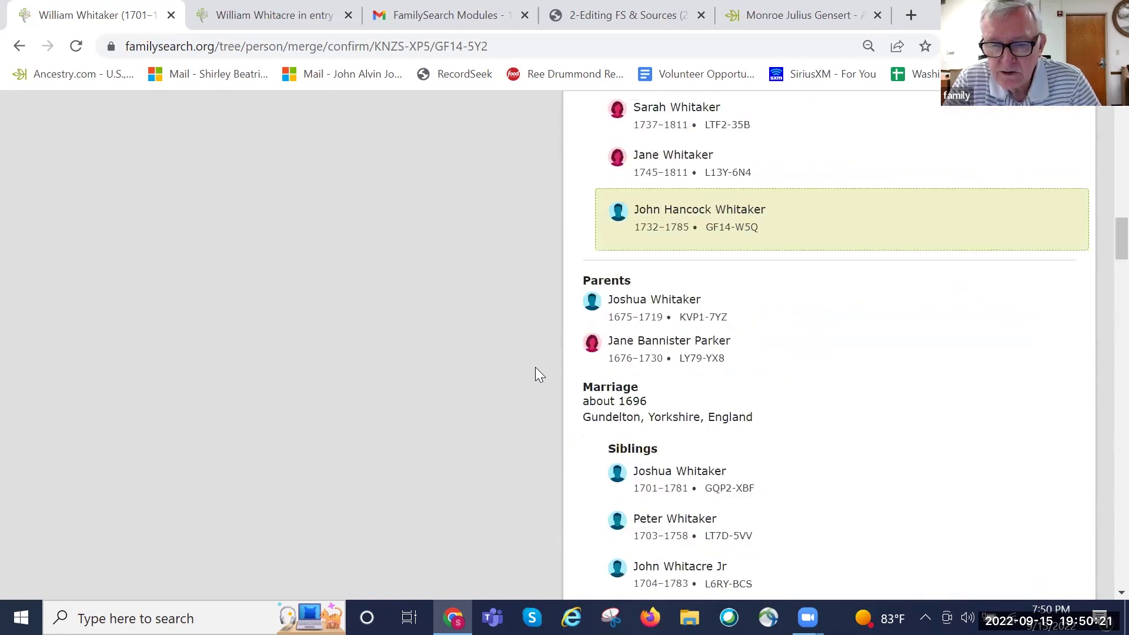
pyautogui.scroll(2, 535, 368)
pyautogui.scroll(3, 535, 368)
pyautogui.scroll(5, 535, 366)
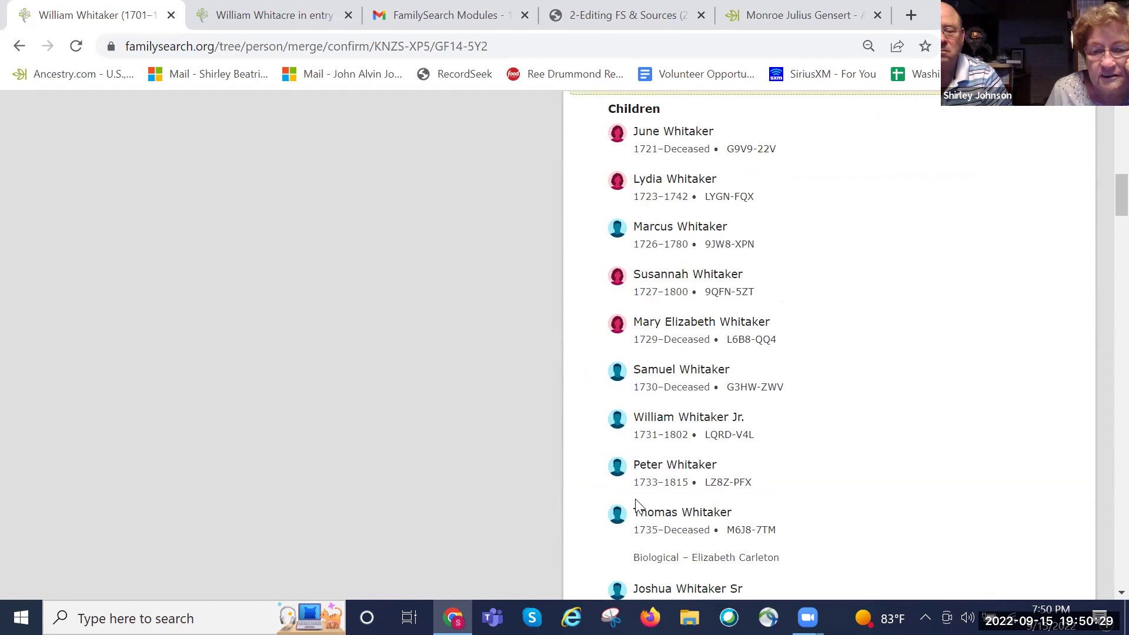
pyautogui.scroll(-3, 588, 470)
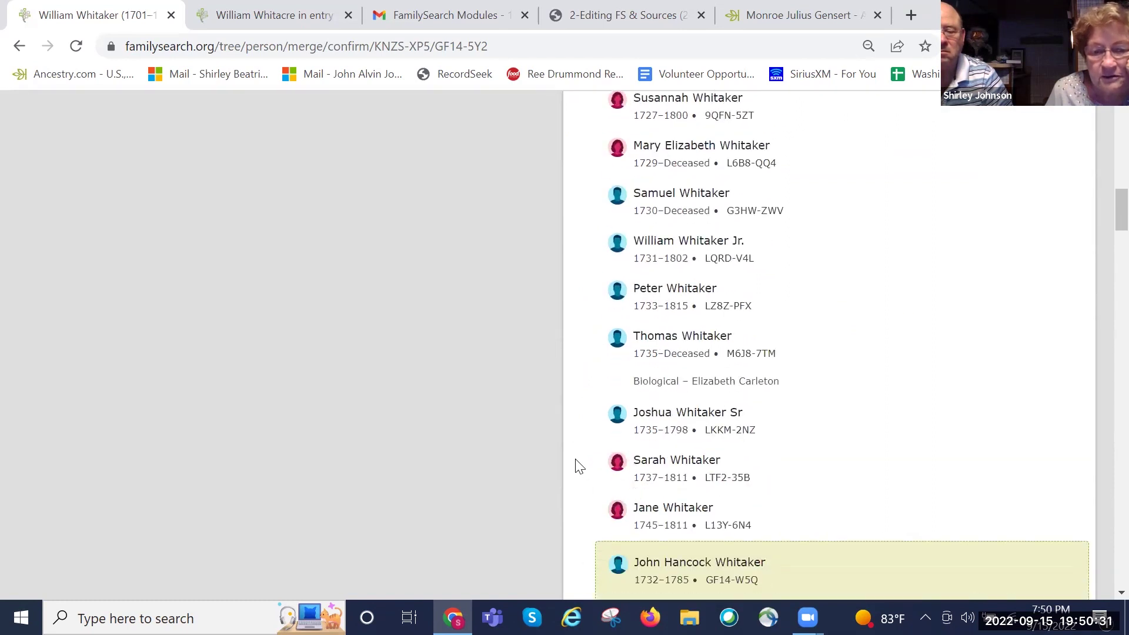
pyautogui.scroll(-3, 579, 466)
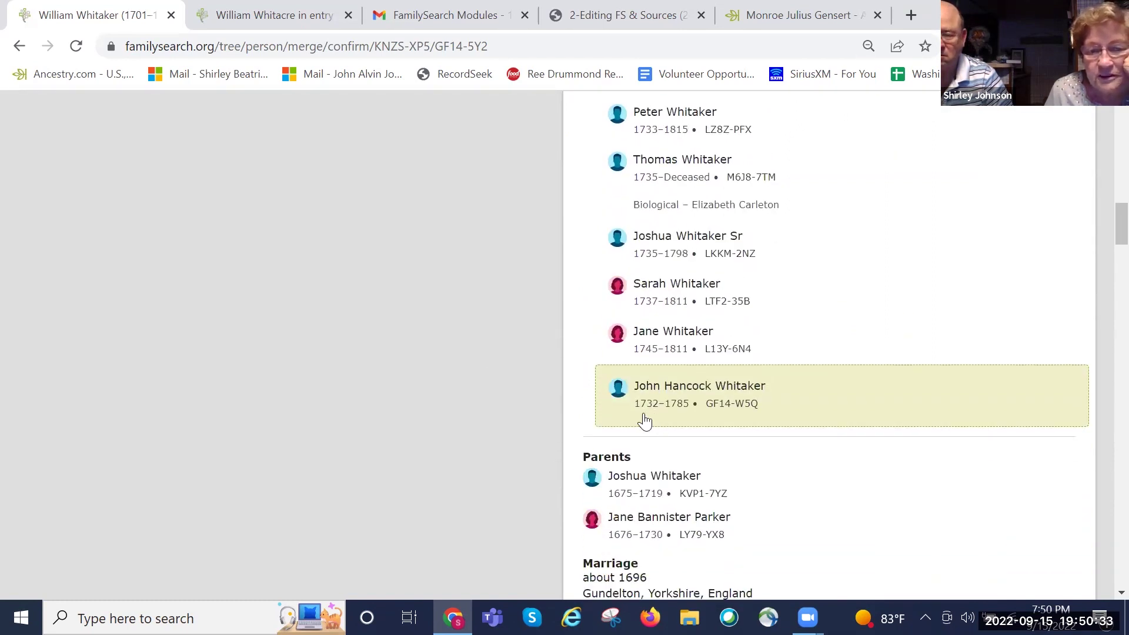
pyautogui.scroll(-5, 550, 359)
pyautogui.scroll(-9, 518, 391)
pyautogui.scroll(-20, 513, 402)
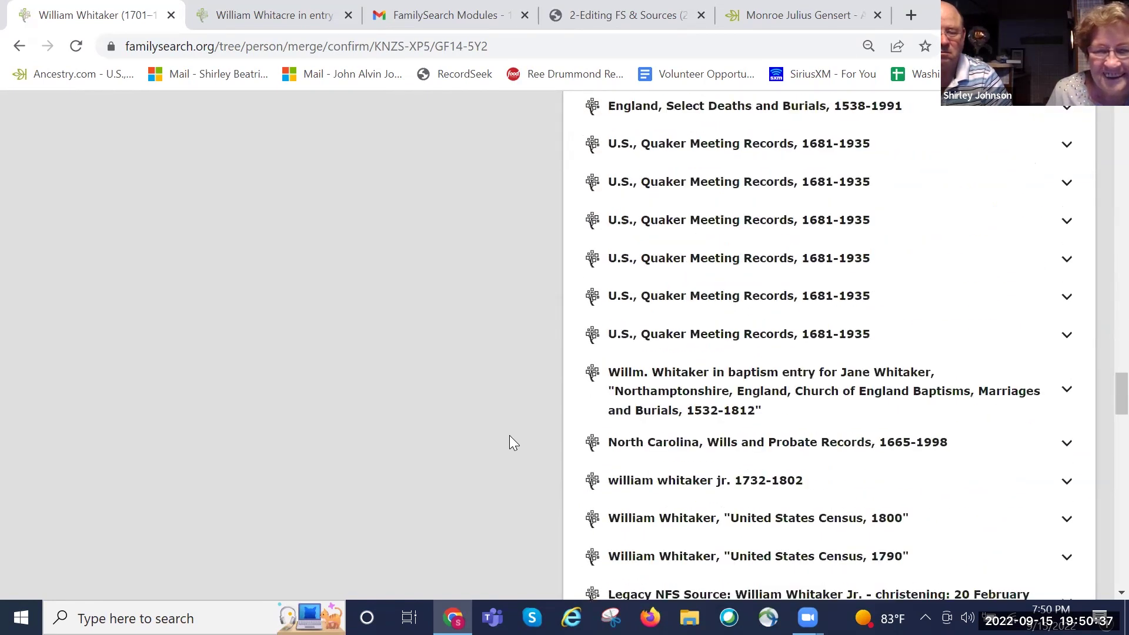
pyautogui.scroll(-15, 518, 431)
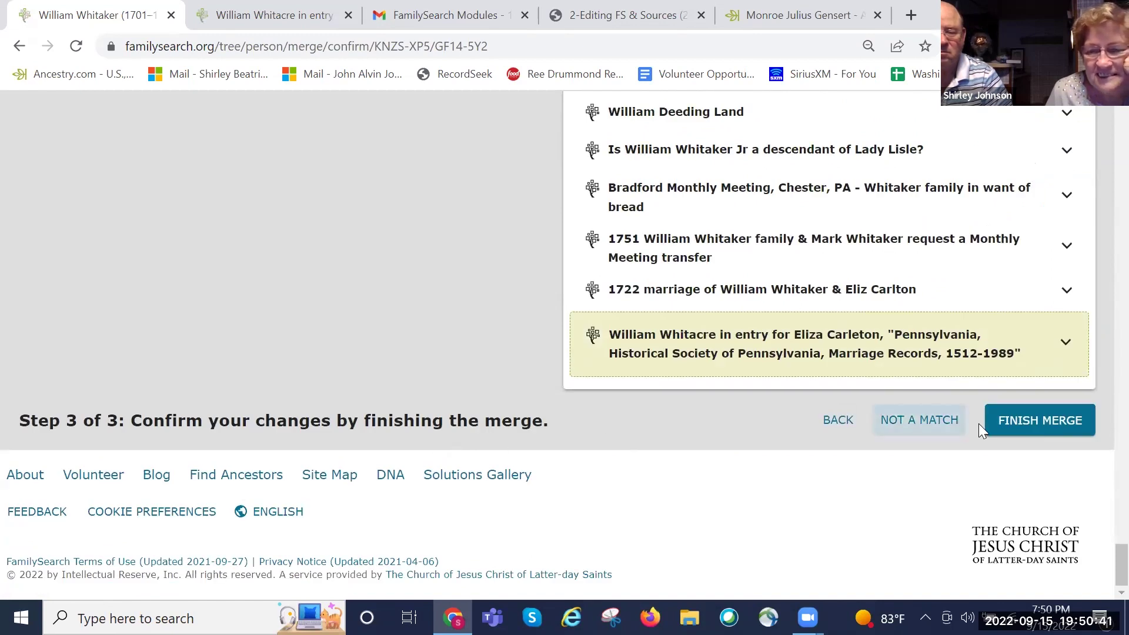
# Step: Finish merging GF14-5Y2 into KNZS-XP5, then open the Merge Completed entry under Latest Changes
pyautogui.click(1023, 420)
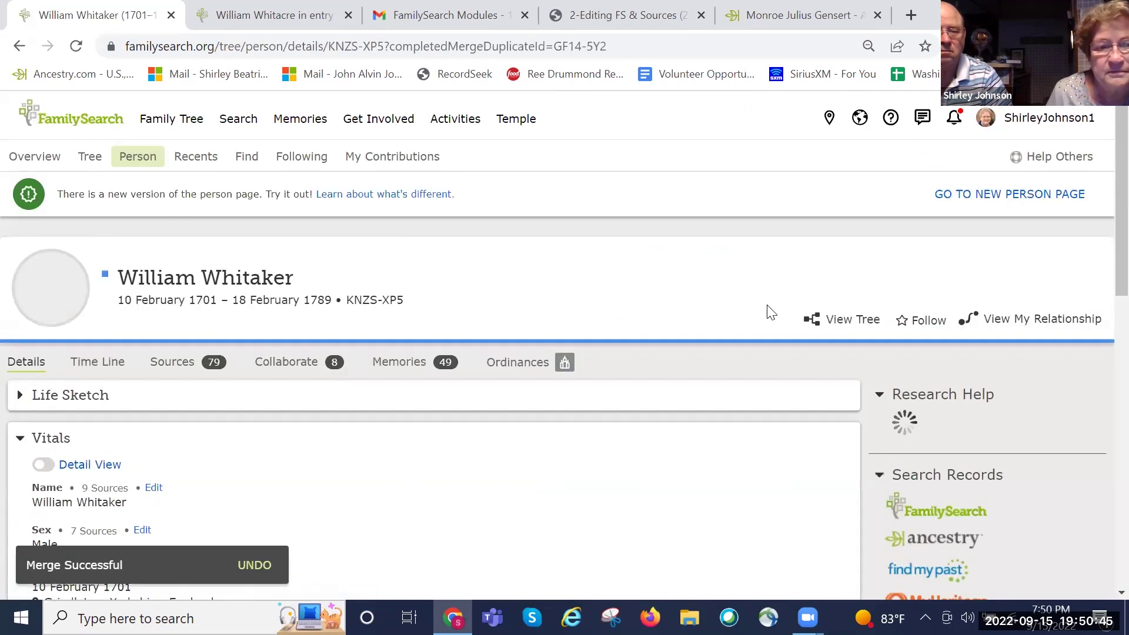
pyautogui.scroll(-2, 749, 314)
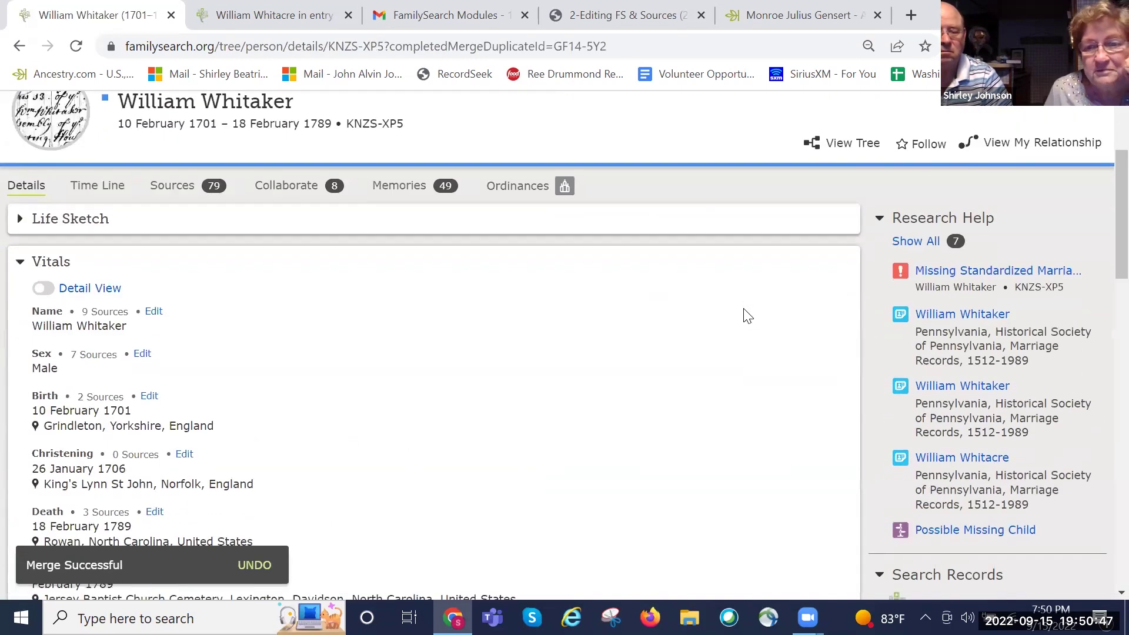
pyautogui.scroll(-1, 605, 320)
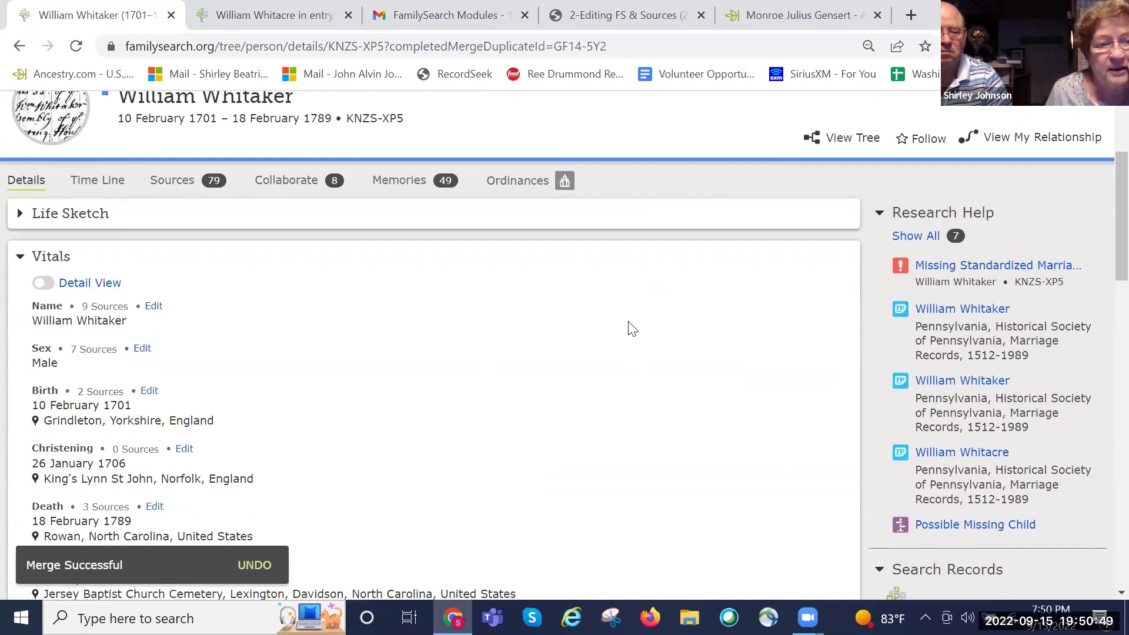
pyautogui.scroll(-4, 670, 312)
pyautogui.scroll(-4, 735, 282)
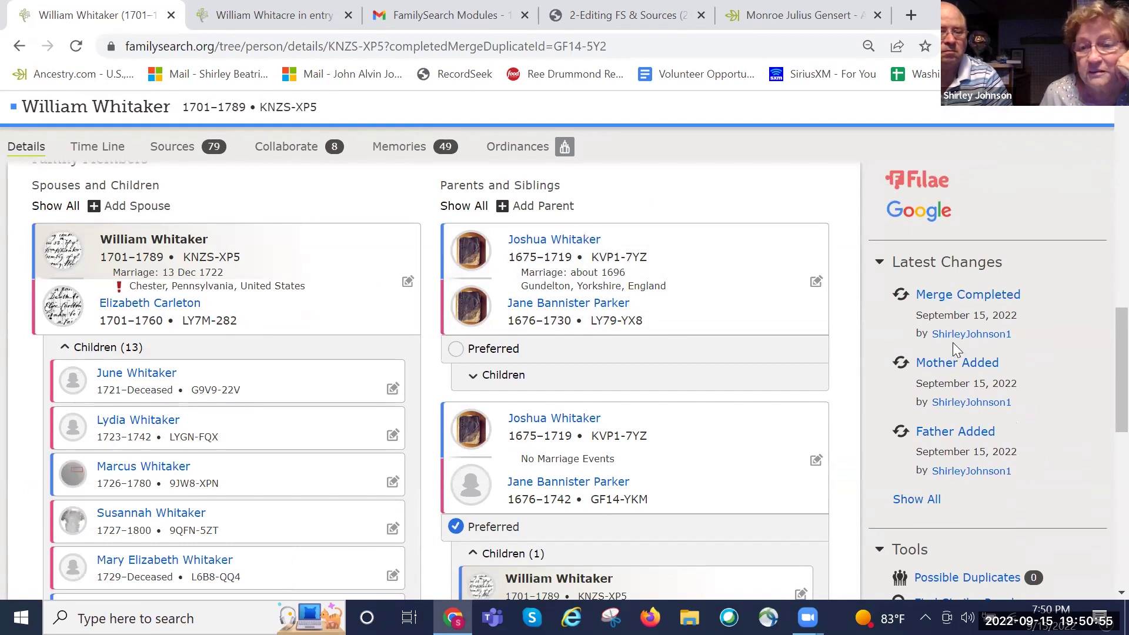
pyautogui.click(990, 296)
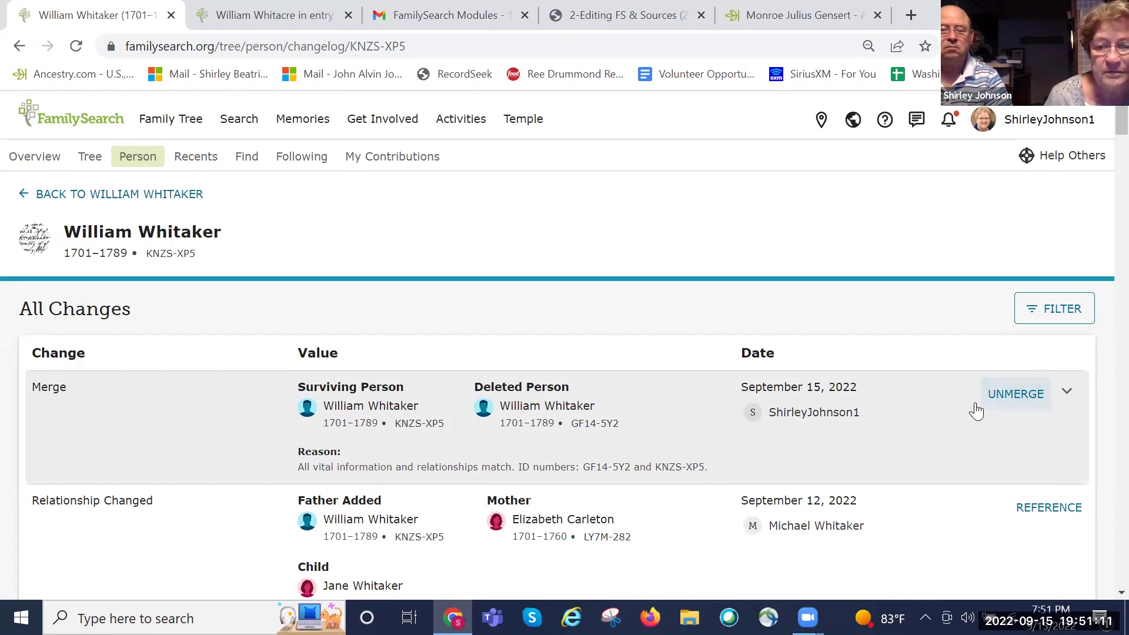
# Step: Review the Merge row for GF14-5Y2 in the change log, then go back to William's page
pyautogui.scroll(-1, 964, 399)
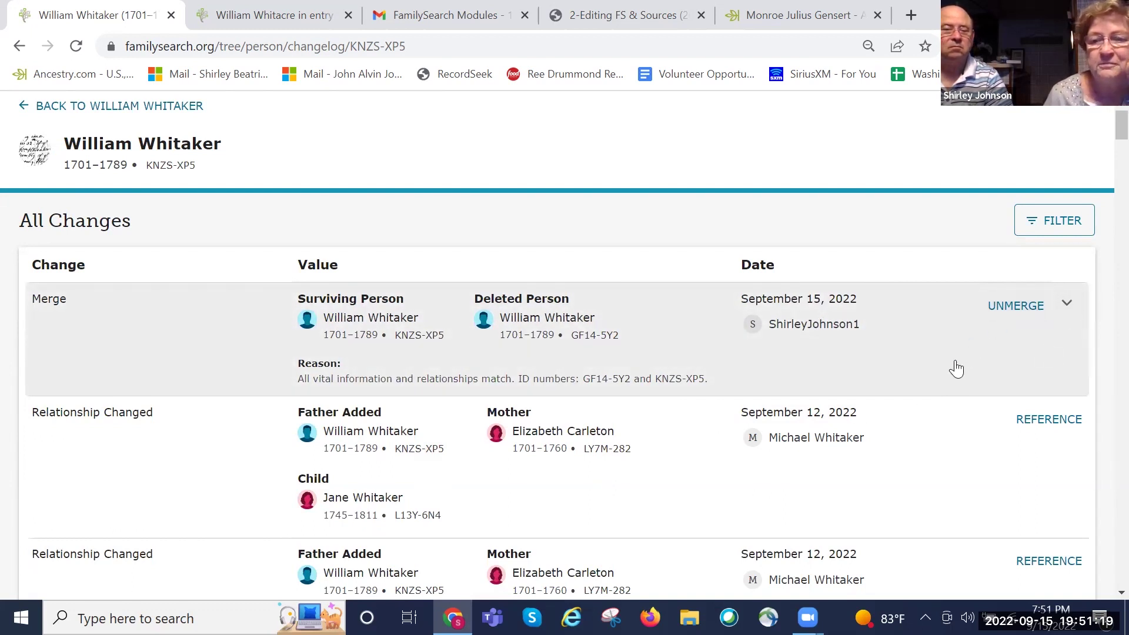
pyautogui.scroll(2, 630, 238)
pyautogui.scroll(-2, 630, 238)
pyautogui.scroll(2, 632, 236)
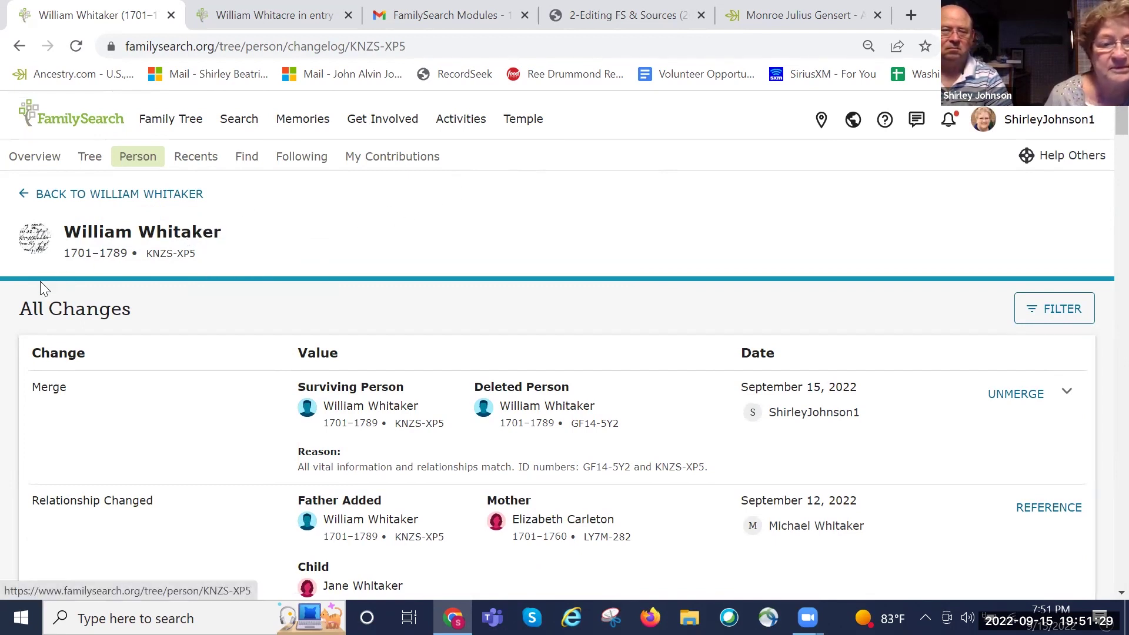
pyautogui.click(19, 46)
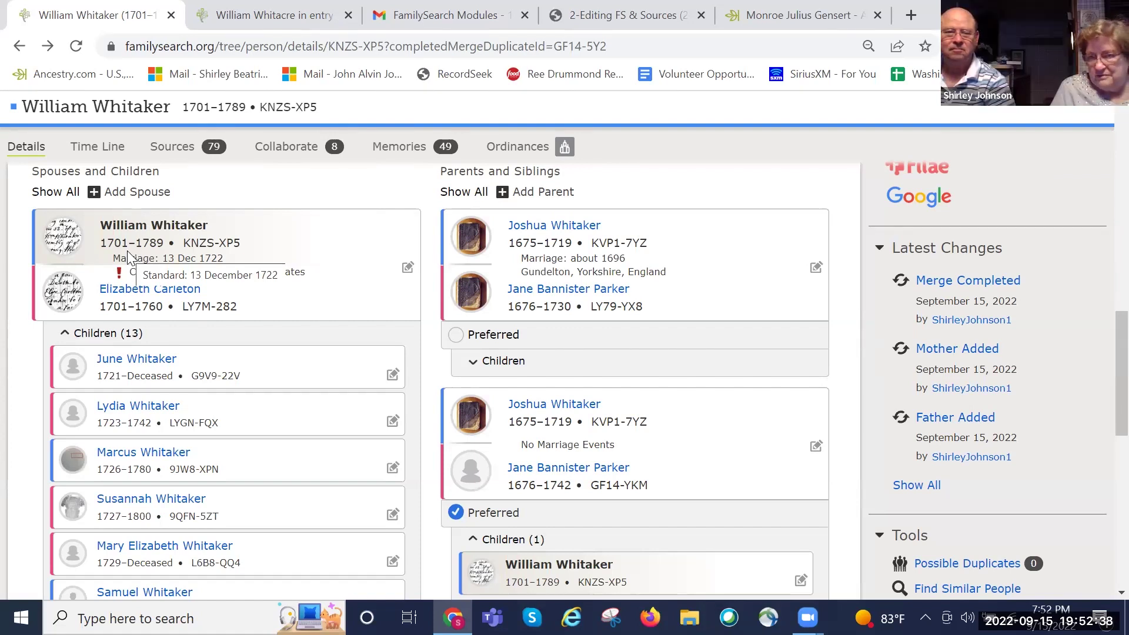
pyautogui.scroll(-3, 700, 314)
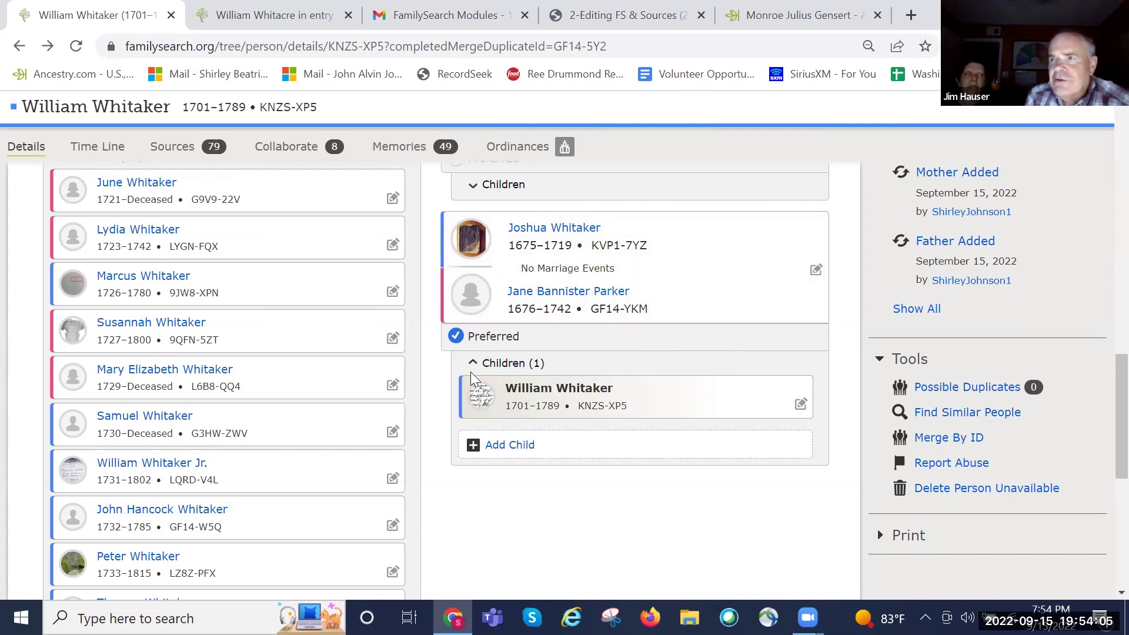
pyautogui.scroll(1, 405, 360)
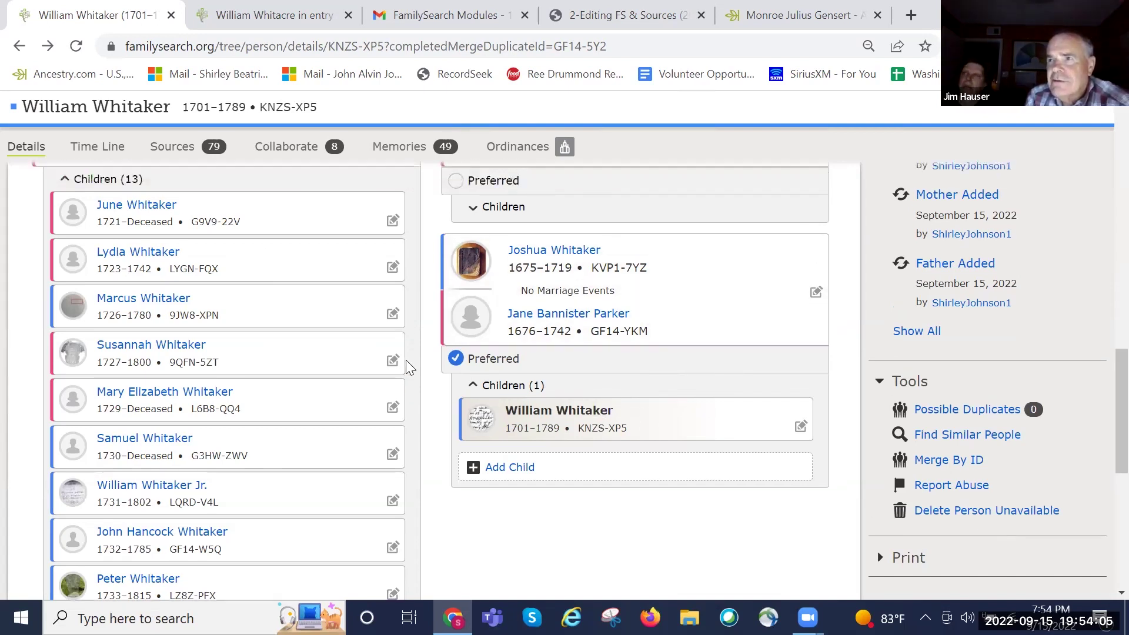
pyautogui.scroll(2, 406, 360)
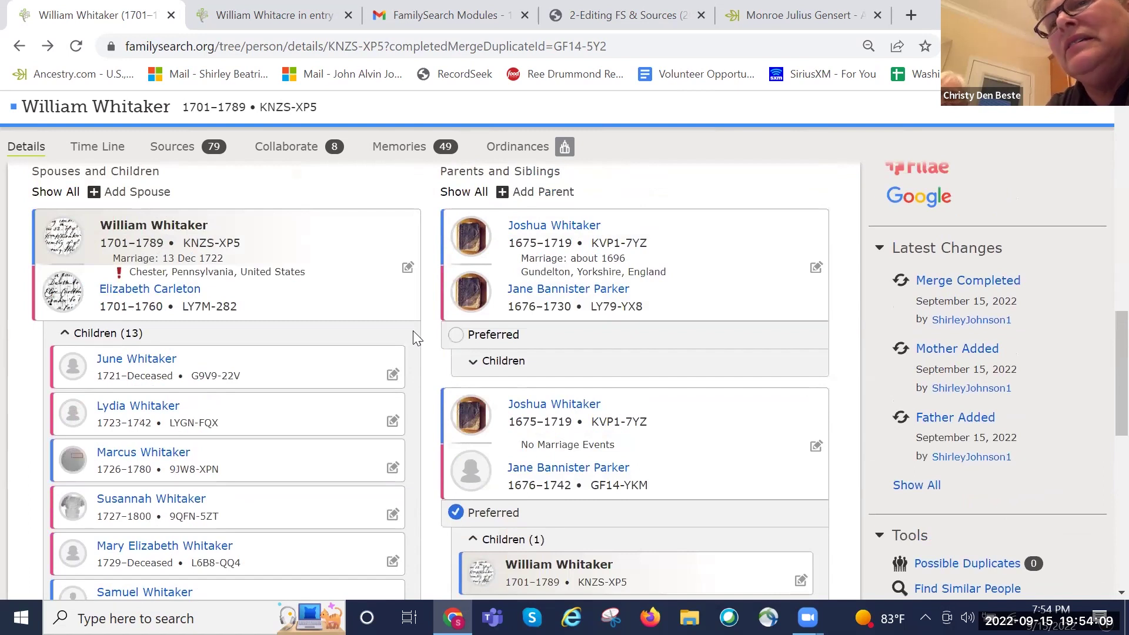
pyautogui.scroll(-10, 413, 330)
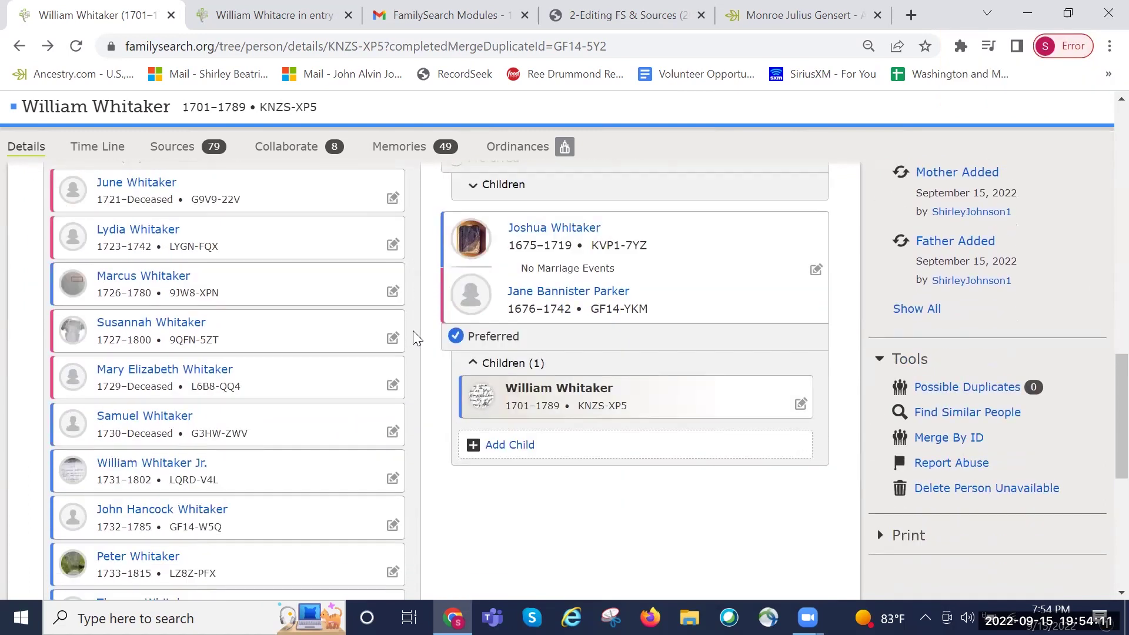
pyautogui.scroll(8, 459, 327)
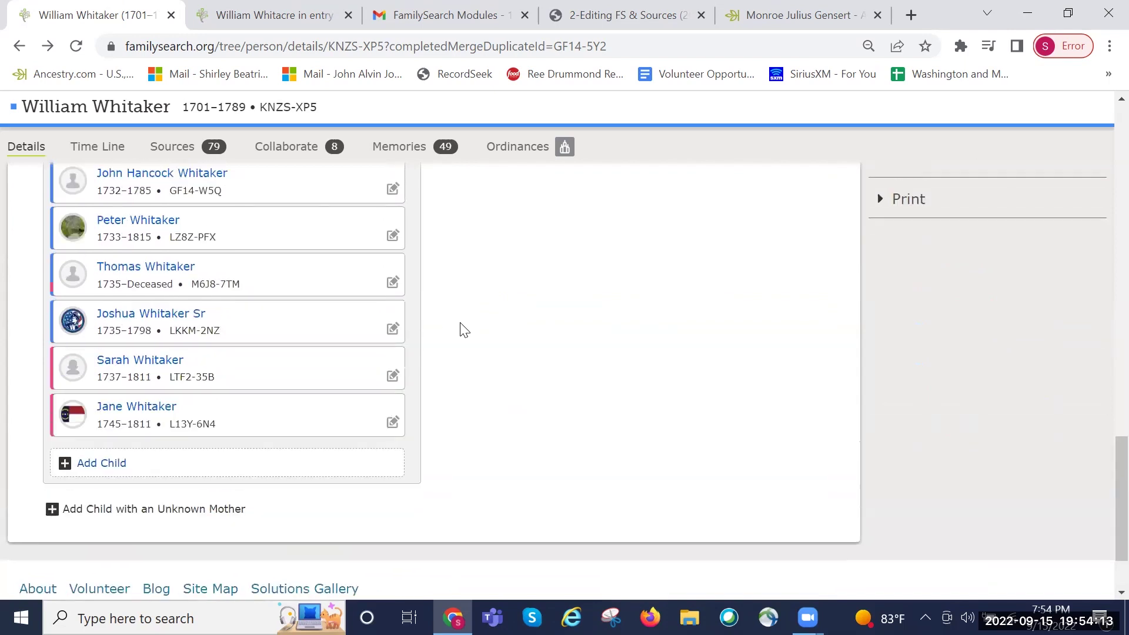
pyautogui.click(454, 341)
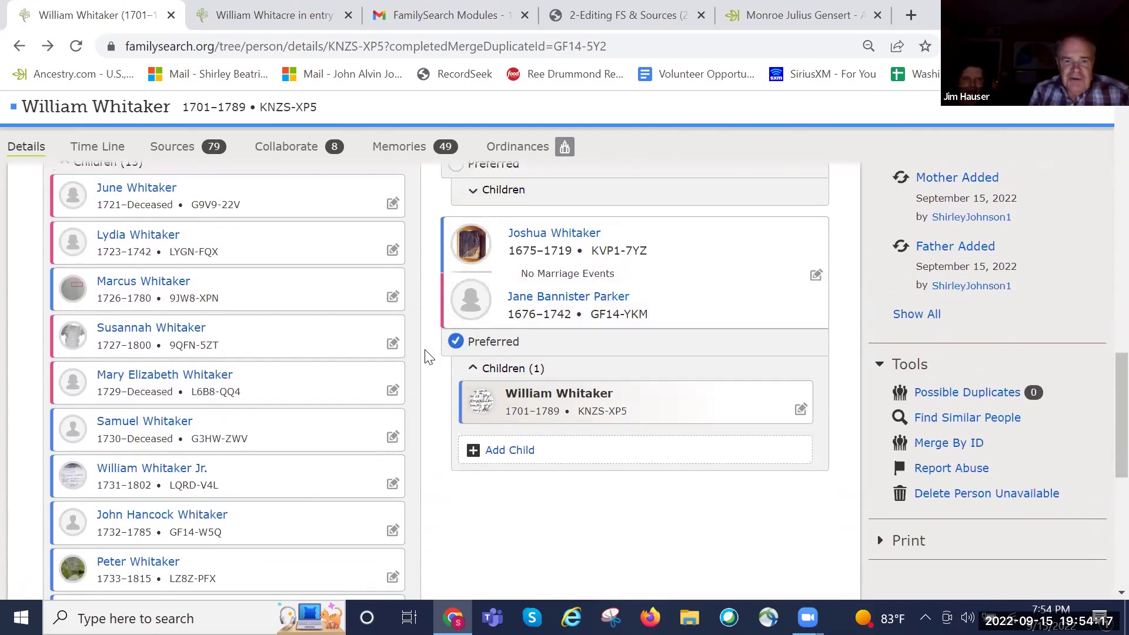
# Step: Open the relationship details linking William as child of the GF14-YKM couple
pyautogui.scroll(3, 429, 356)
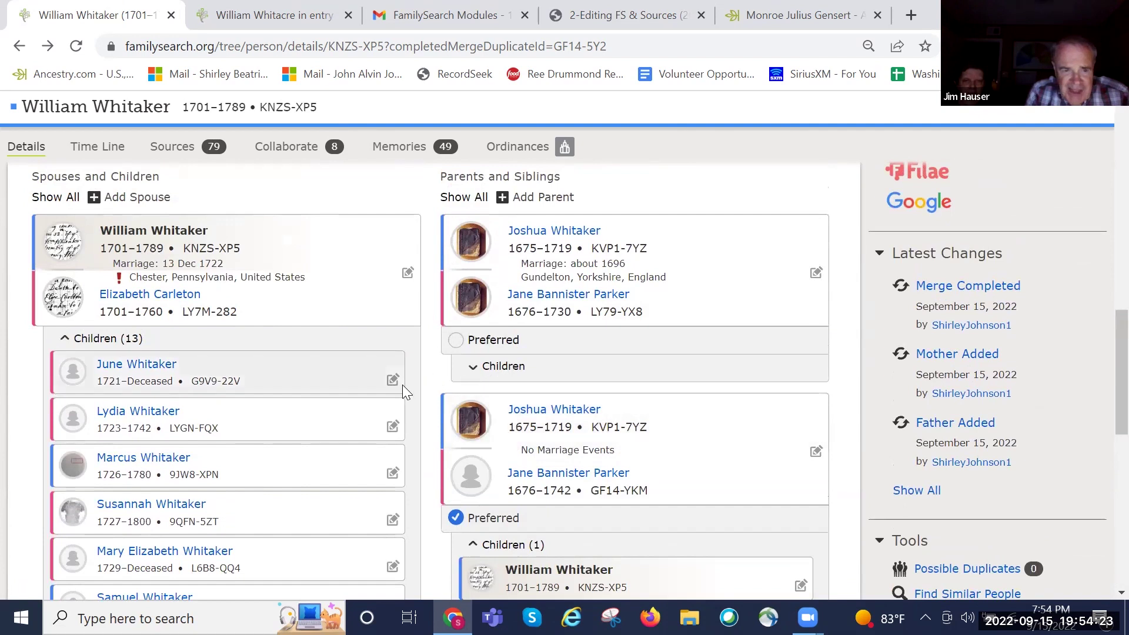
pyautogui.scroll(-1, 624, 382)
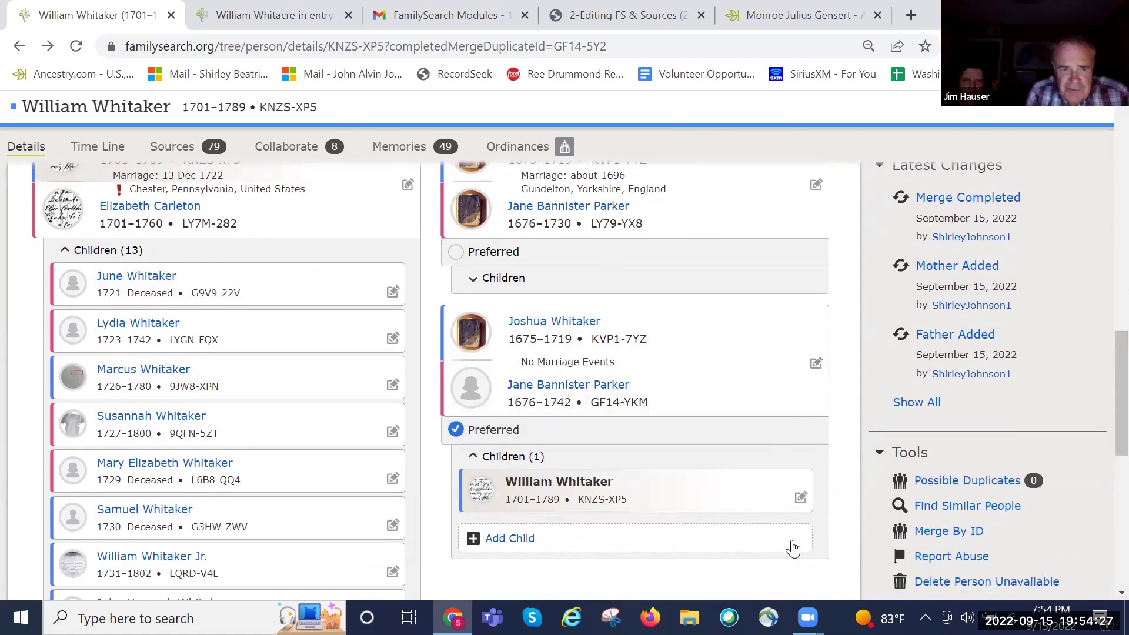
pyautogui.click(801, 499)
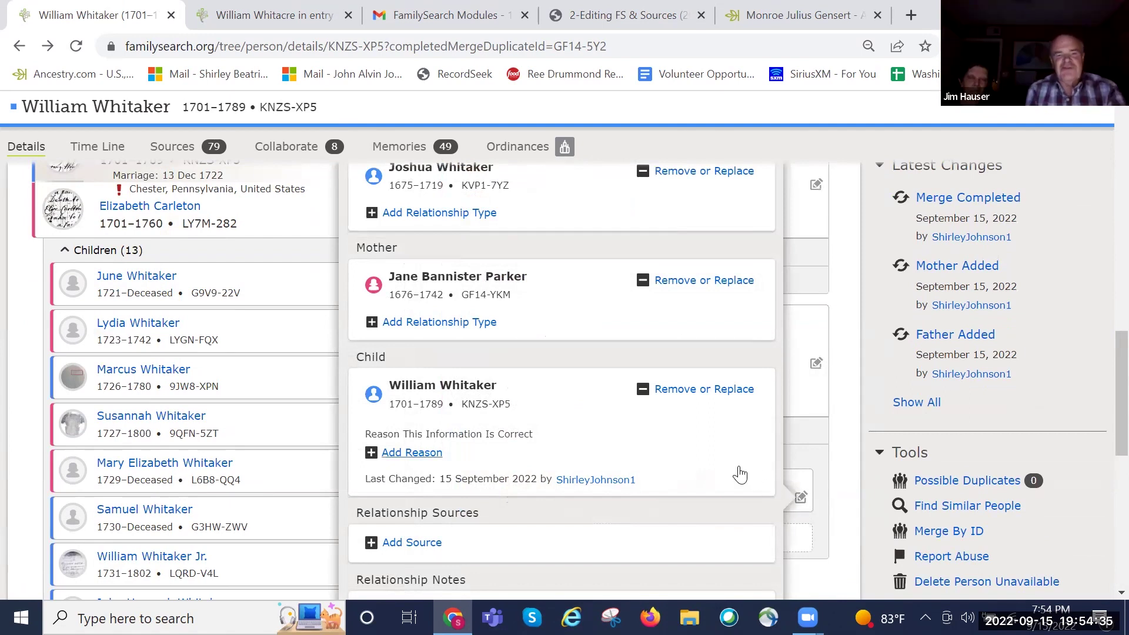
pyautogui.scroll(-1, 740, 474)
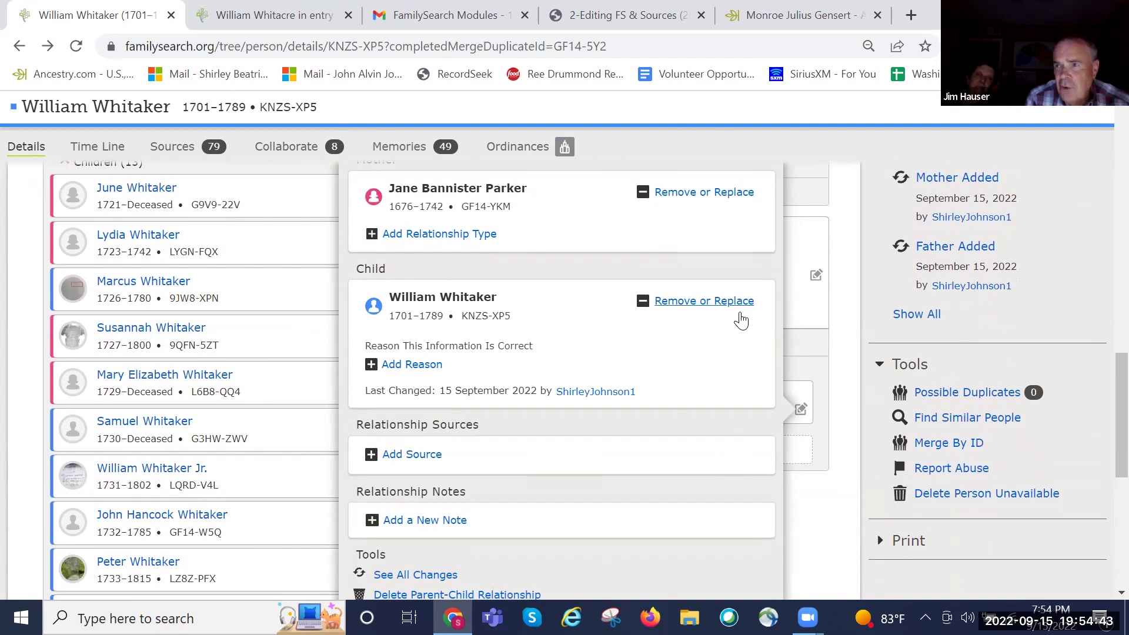
pyautogui.scroll(1, 673, 274)
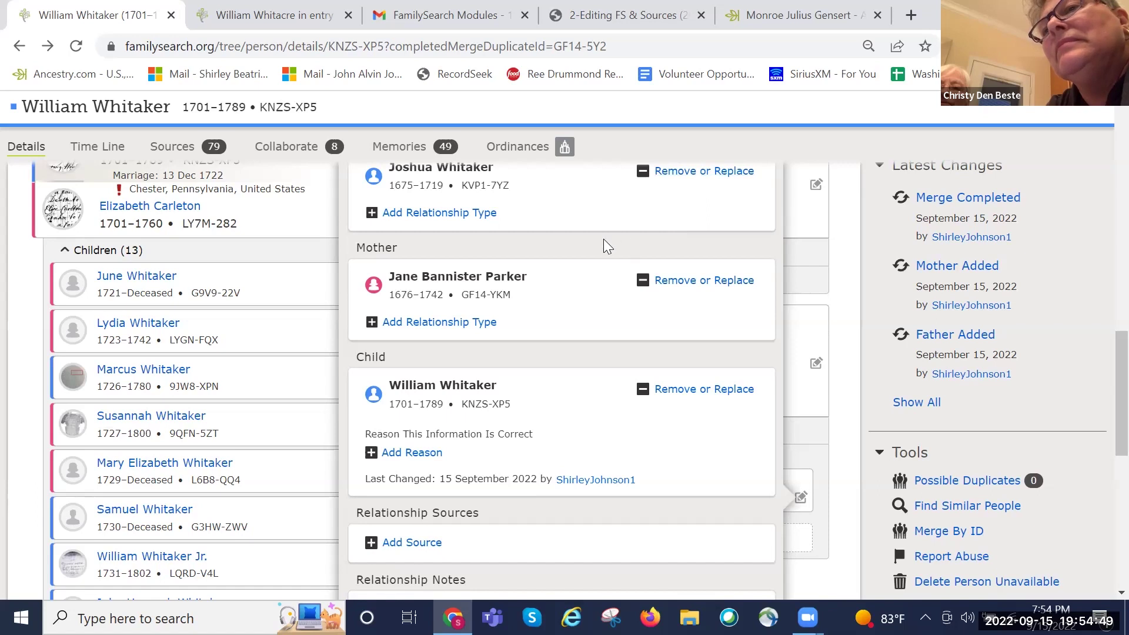
pyautogui.scroll(2, 603, 239)
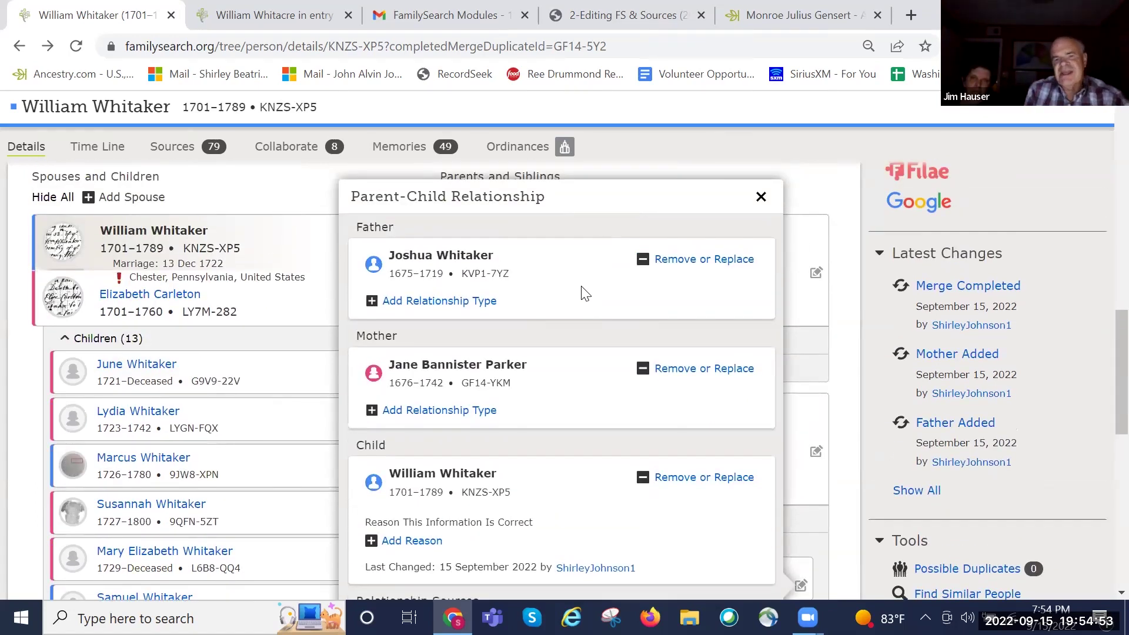
pyautogui.scroll(-2, 585, 292)
pyautogui.scroll(-4, 586, 293)
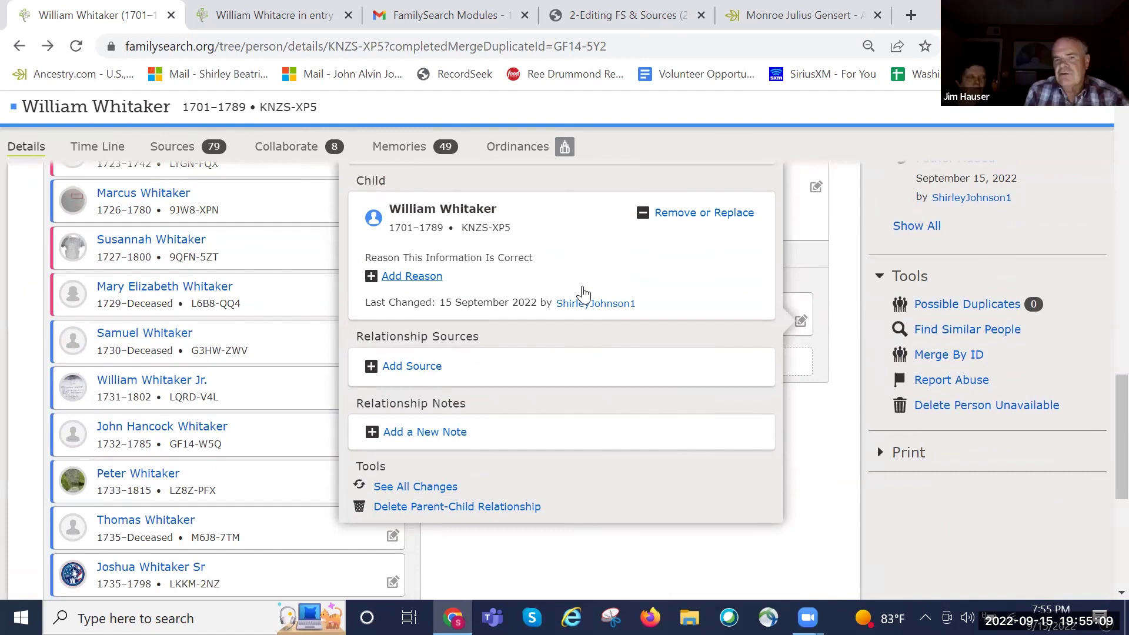
pyautogui.scroll(1, 583, 294)
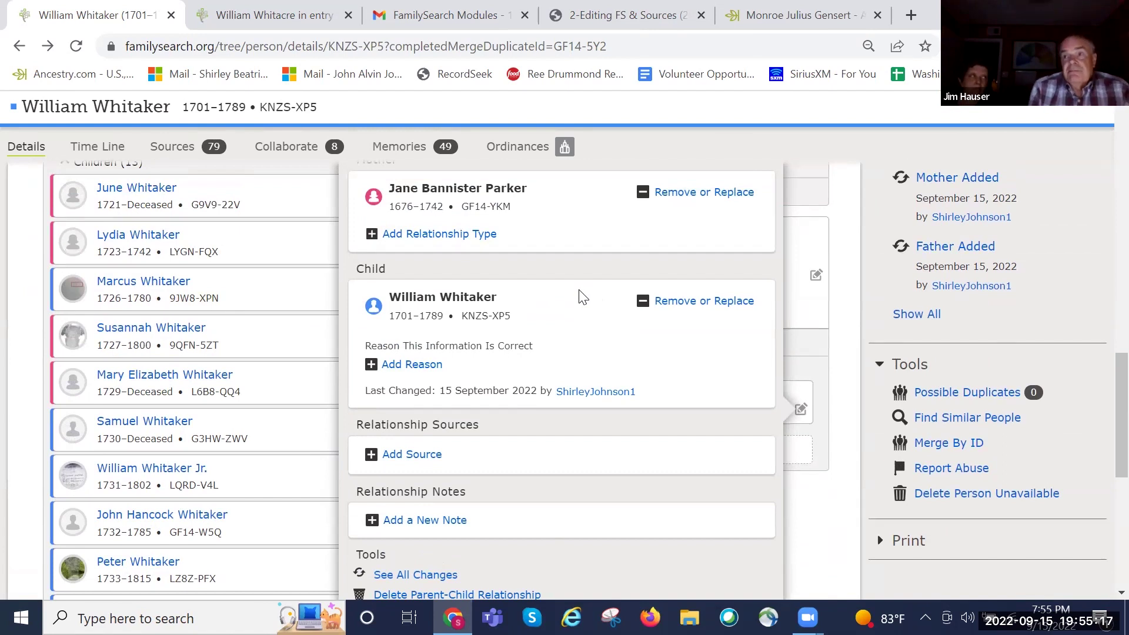
pyautogui.scroll(2, 579, 289)
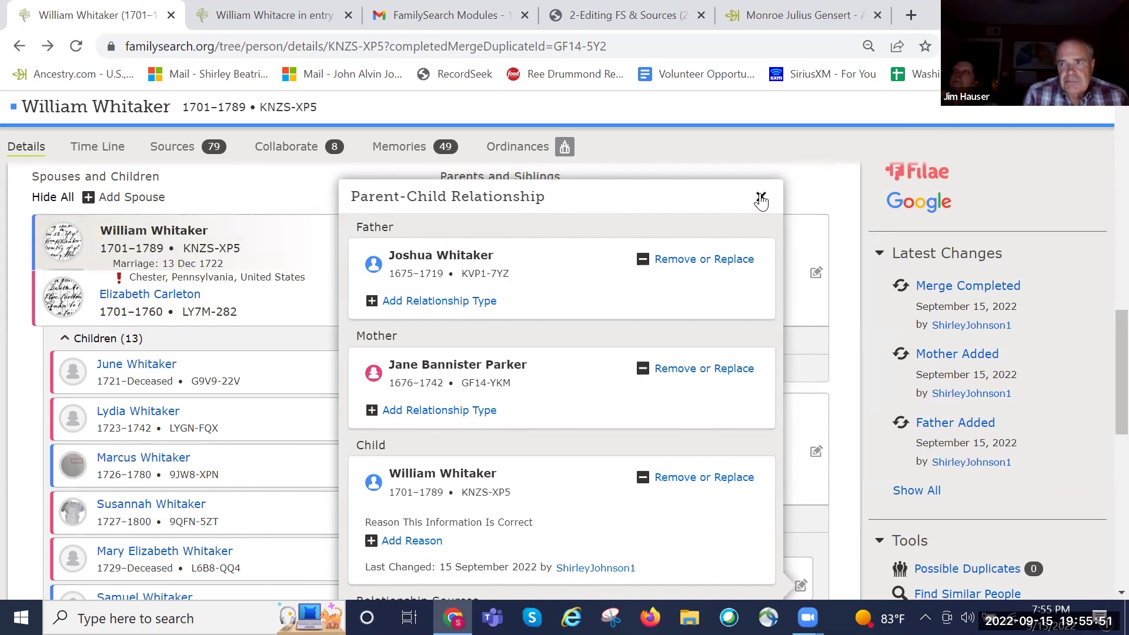
pyautogui.click(761, 198)
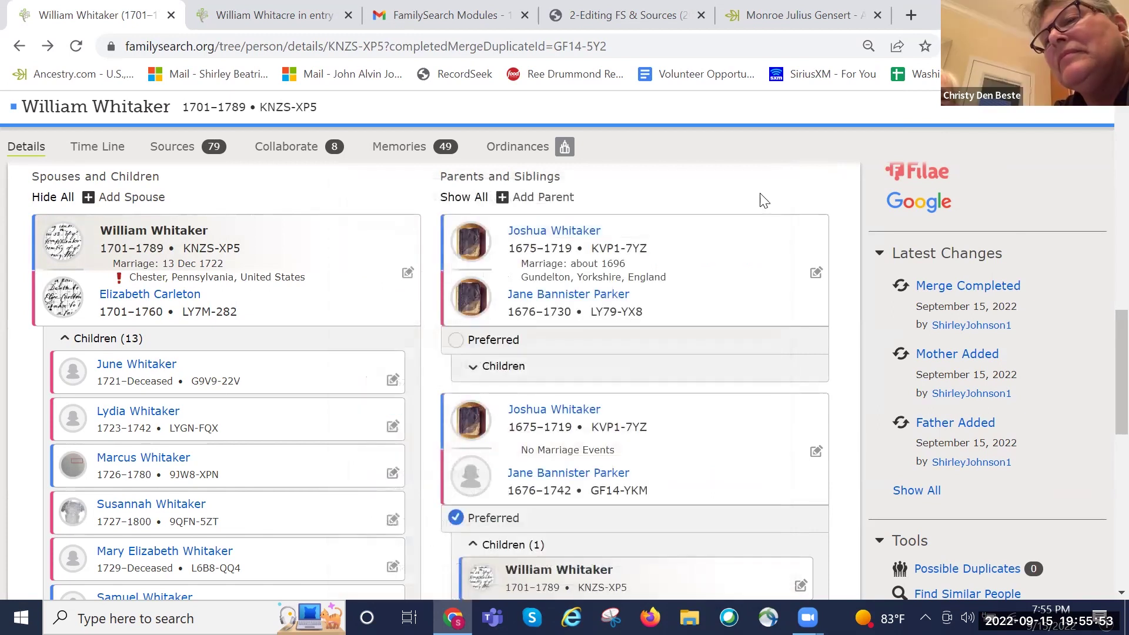
pyautogui.scroll(-2, 701, 234)
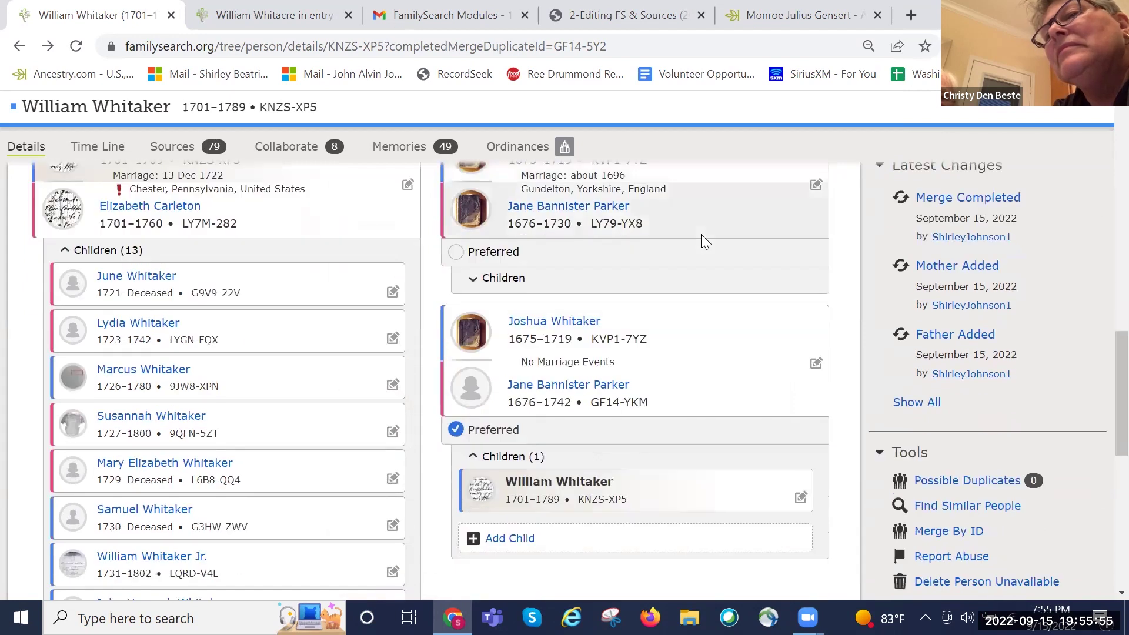
pyautogui.scroll(1, 701, 234)
pyautogui.scroll(1, 701, 234)
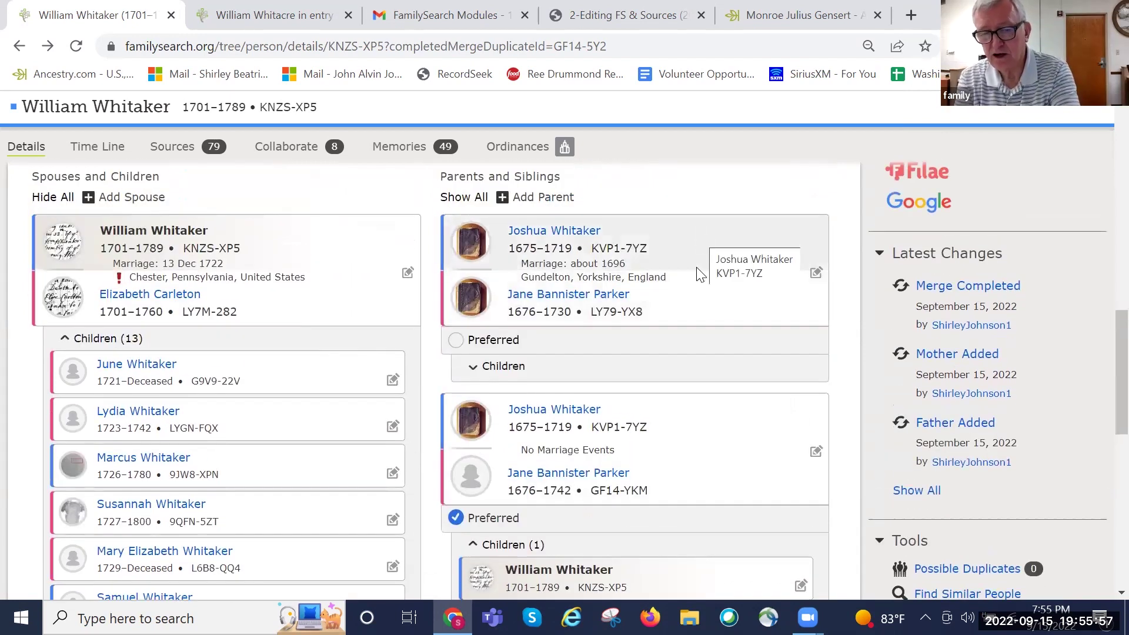
pyautogui.click(801, 586)
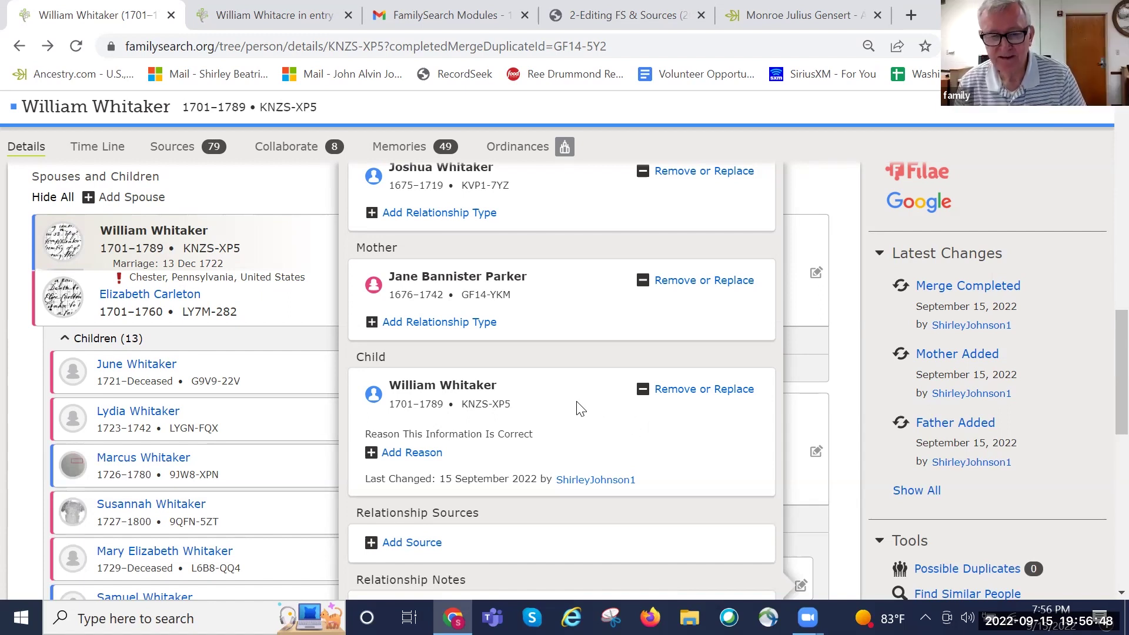
pyautogui.scroll(2, 579, 409)
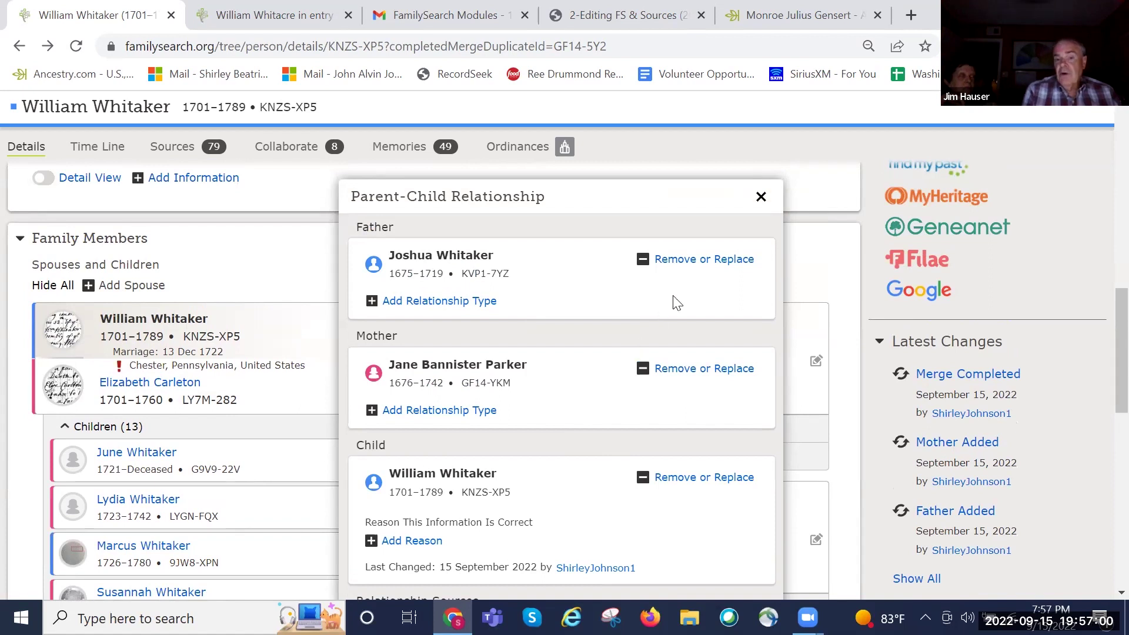
pyautogui.click(761, 200)
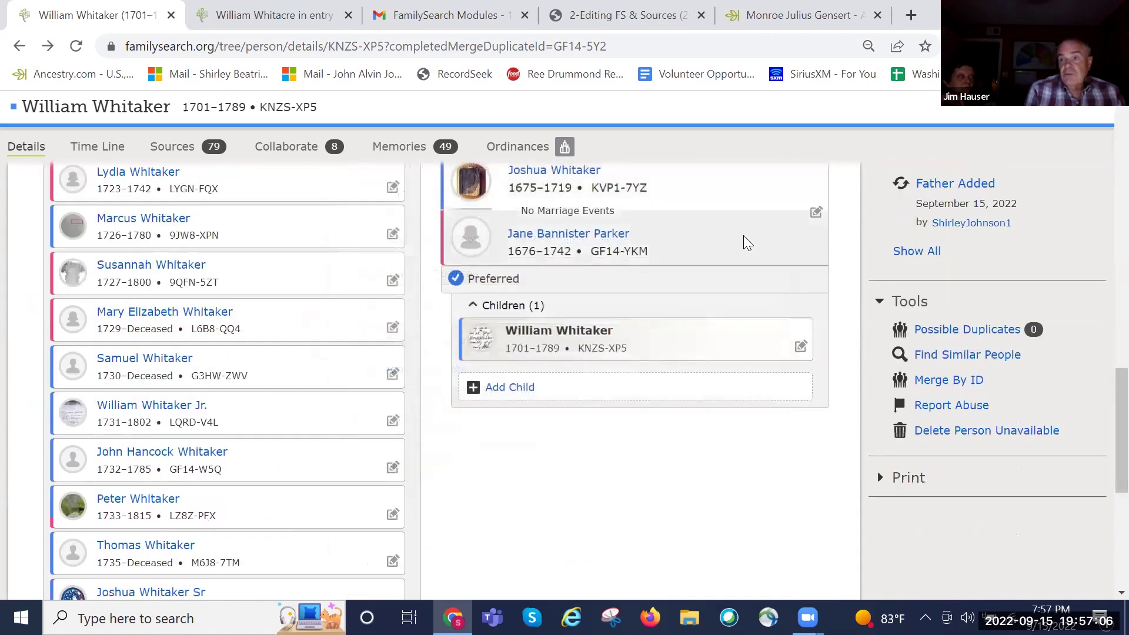
# Step: Expand the Children list under the first Joshua/Jane couple (LY79-YX8), showing eight children
pyautogui.scroll(3, 743, 238)
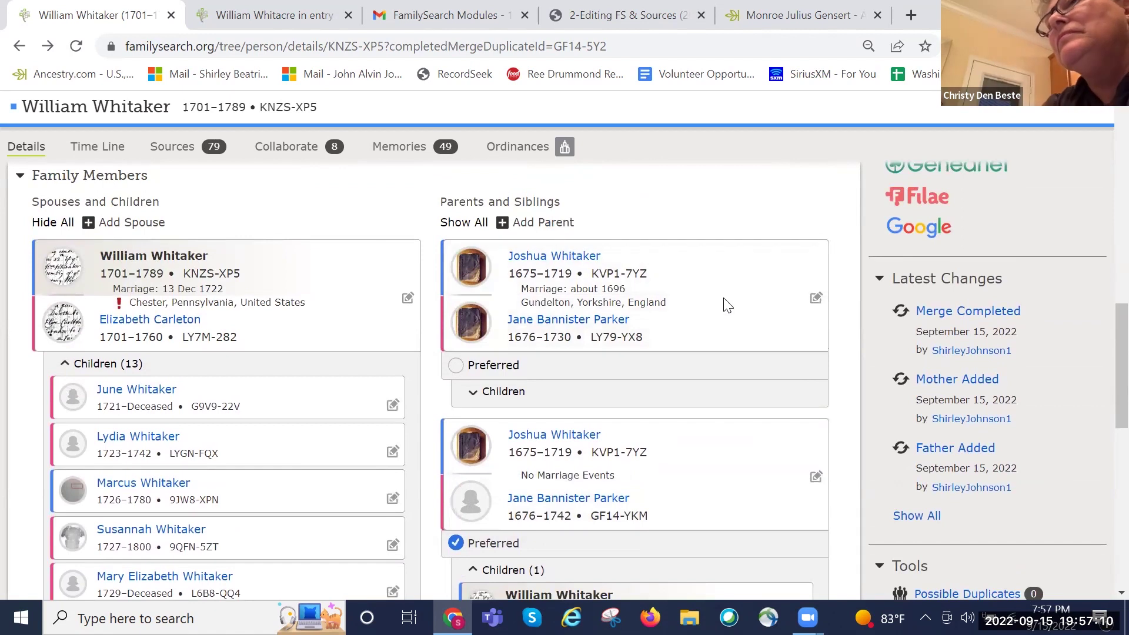
pyautogui.scroll(-1, 686, 440)
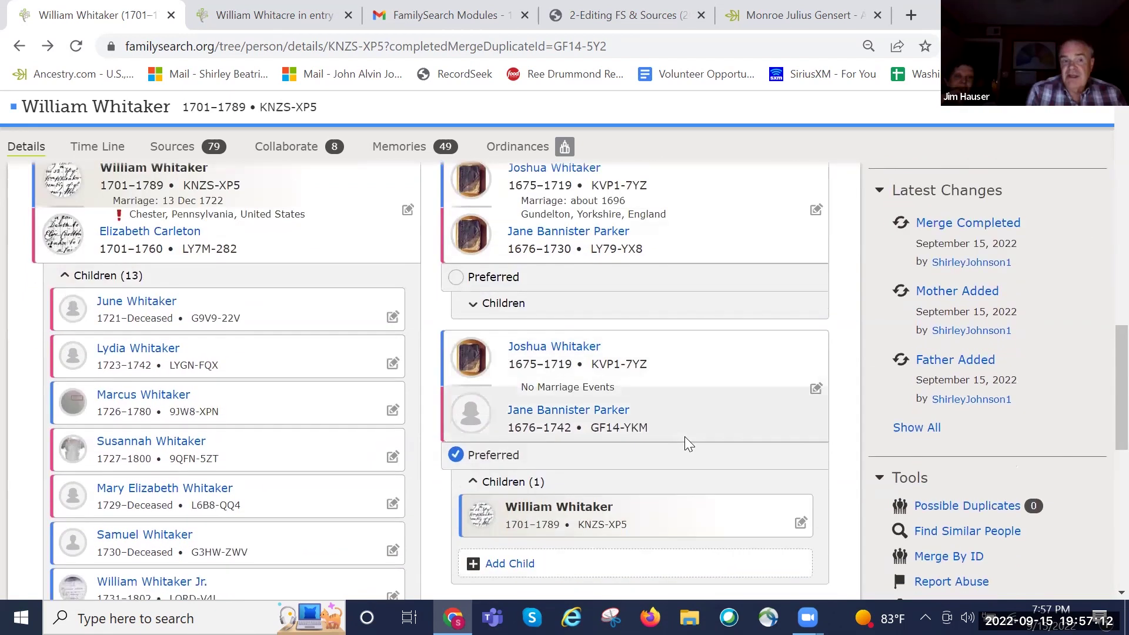
pyautogui.click(472, 305)
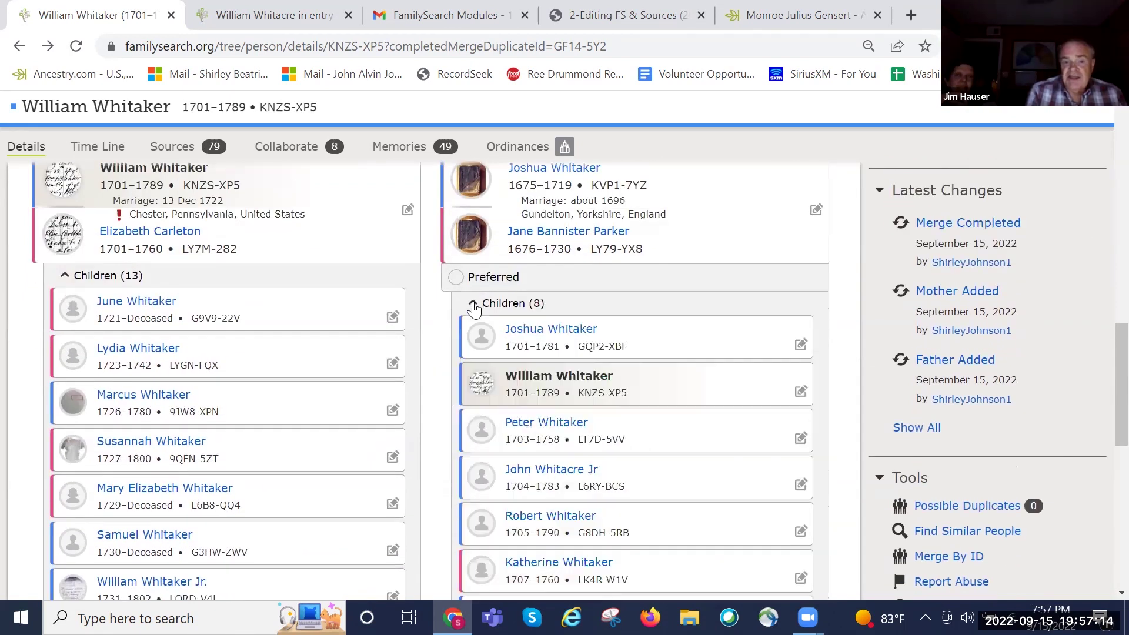
pyautogui.scroll(-9, 649, 358)
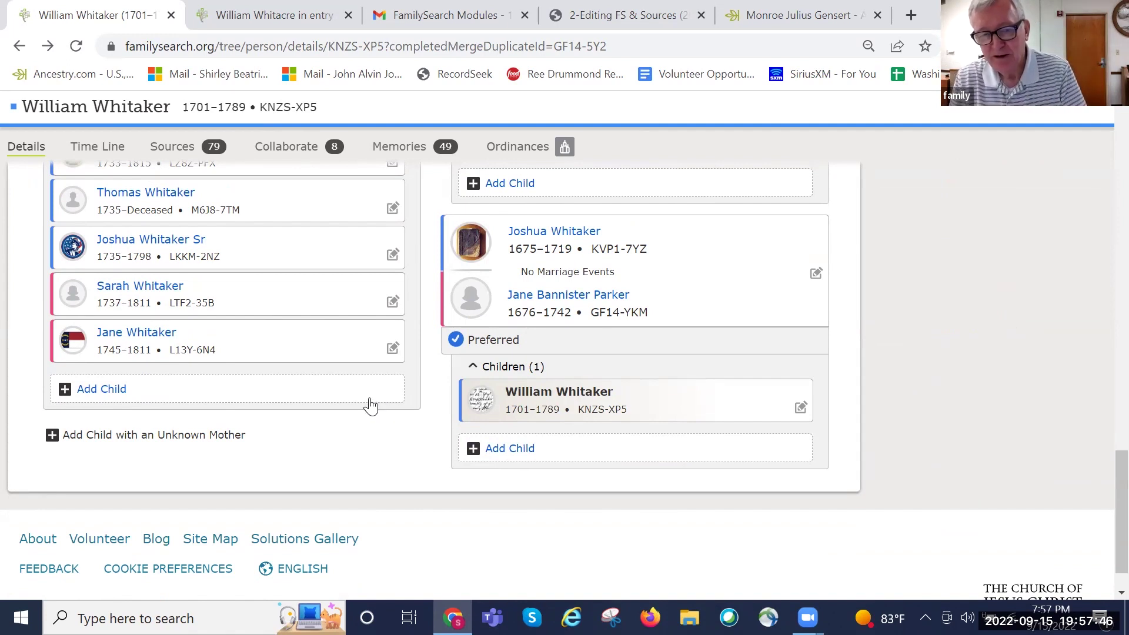
# Step: Scroll back to the top of William's page and go to the FamilySearch home feed
pyautogui.scroll(2, 351, 410)
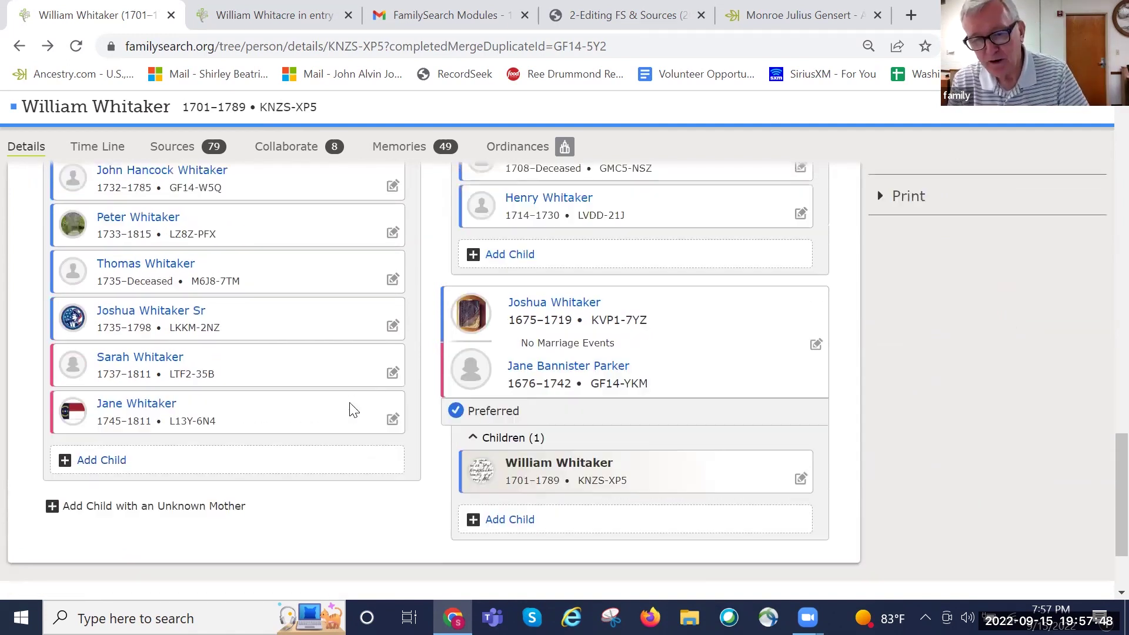
pyautogui.scroll(2, 351, 410)
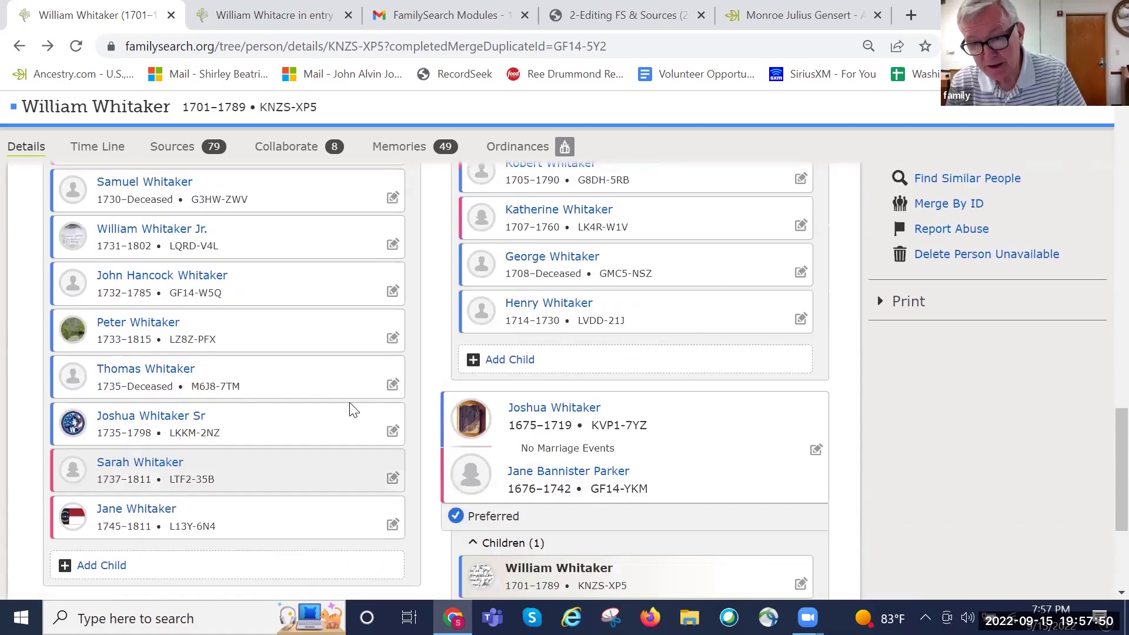
pyautogui.scroll(3, 351, 410)
pyautogui.scroll(10, 351, 410)
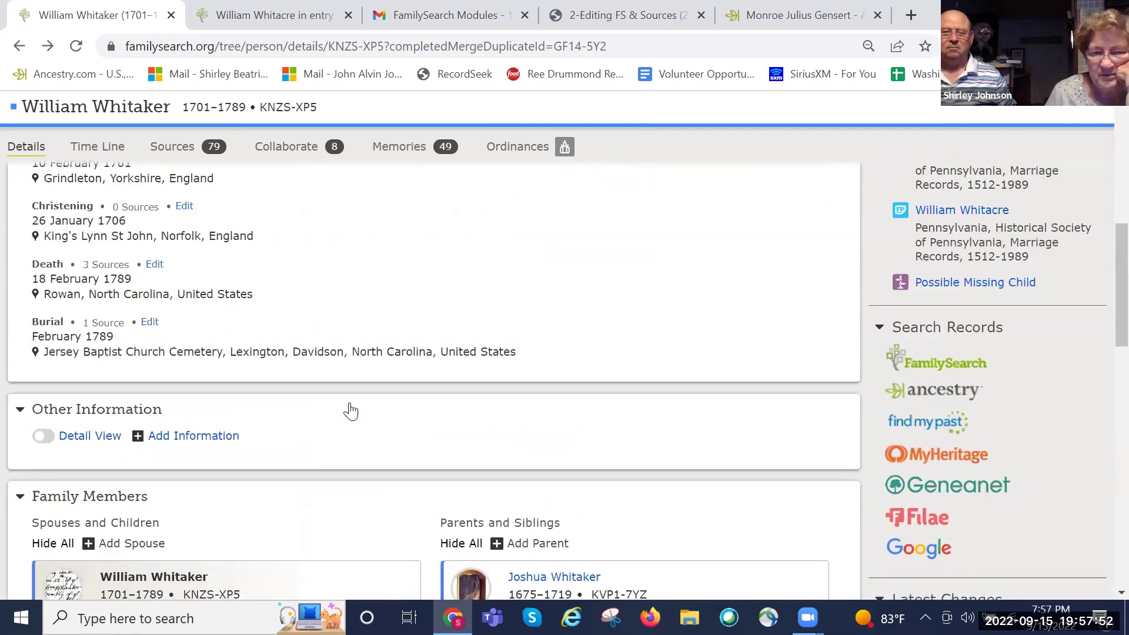
pyautogui.scroll(3, 351, 410)
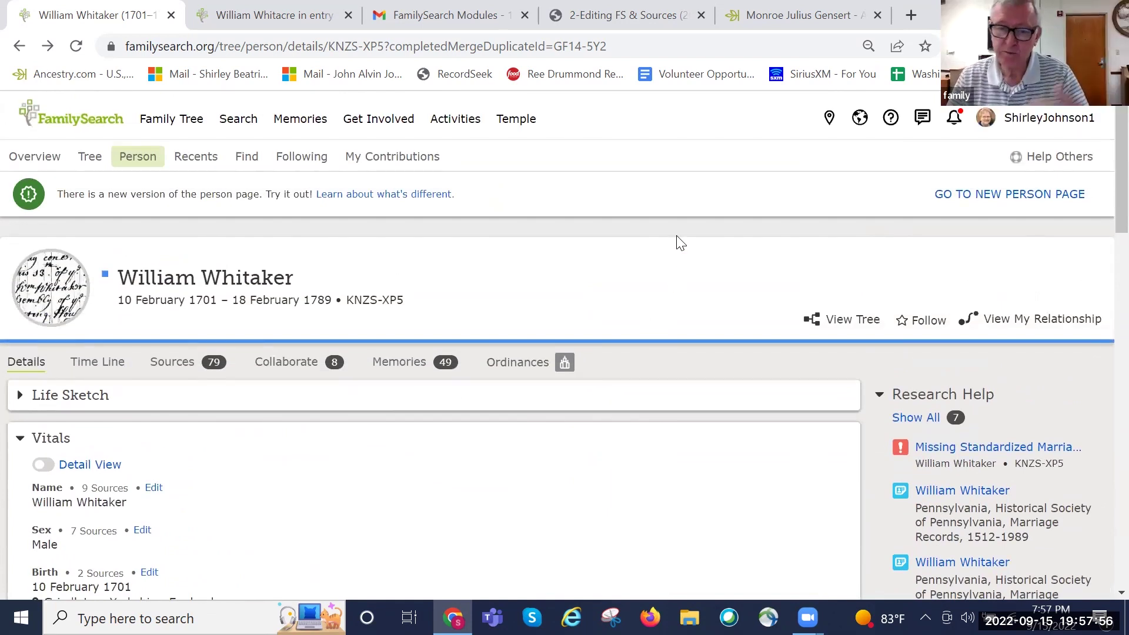
pyautogui.scroll(-2, 673, 254)
pyautogui.scroll(2, 673, 254)
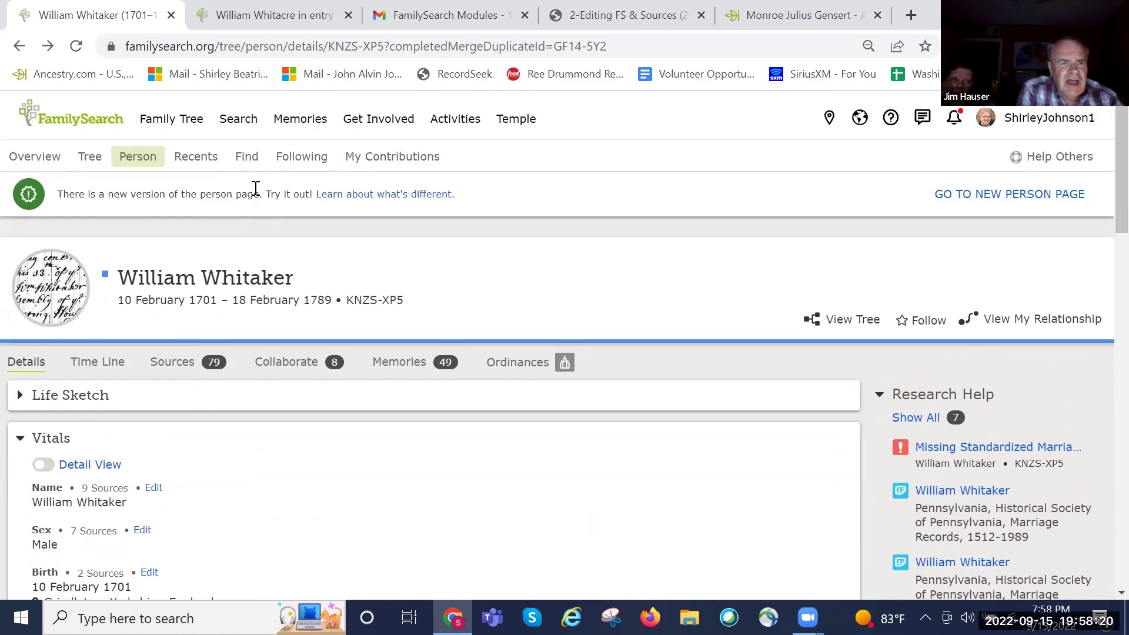
pyautogui.click(77, 128)
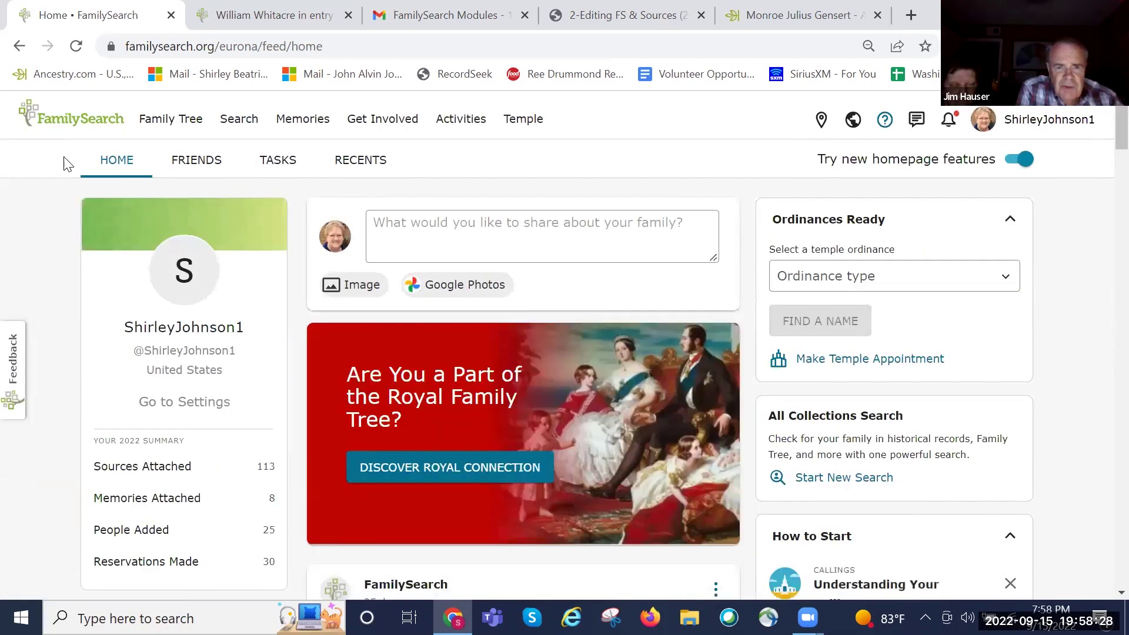
# Step: Scroll down the home feed past recent memory posts toward the footer
pyautogui.scroll(-20, 111, 282)
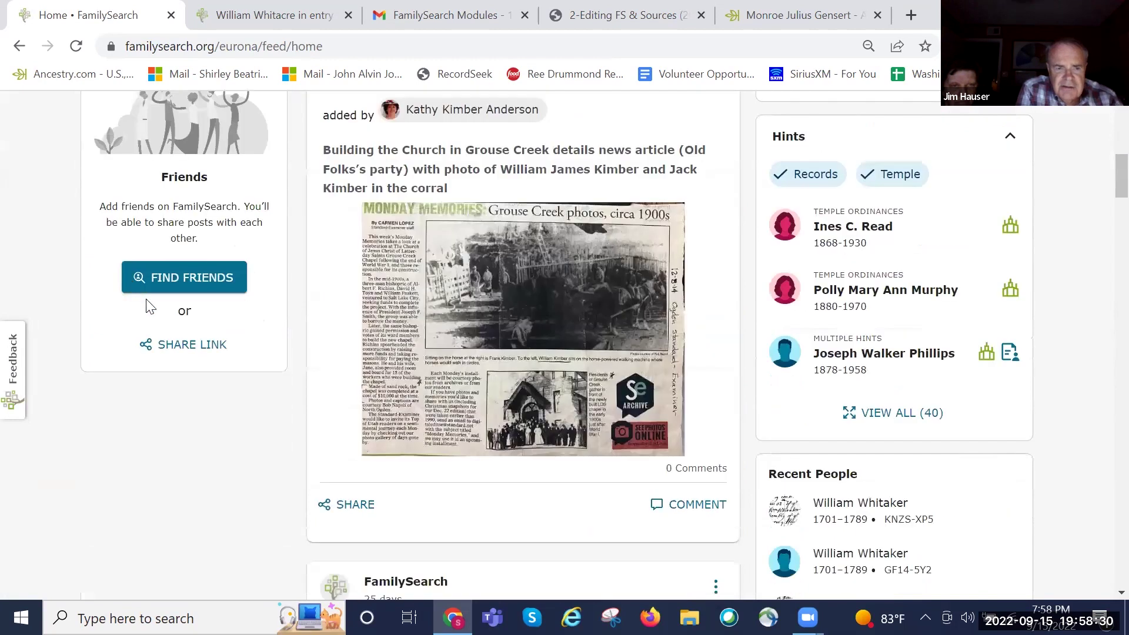
pyautogui.scroll(-20, 169, 304)
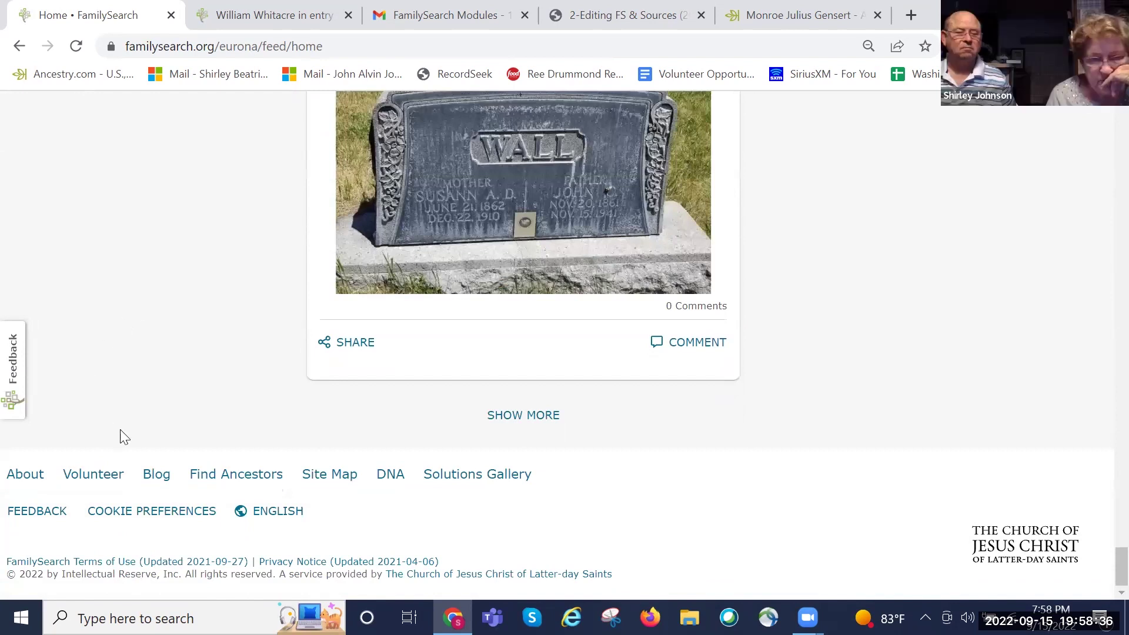
# Step: Open the FamilySearch Blog from the page footer
pyautogui.click(156, 473)
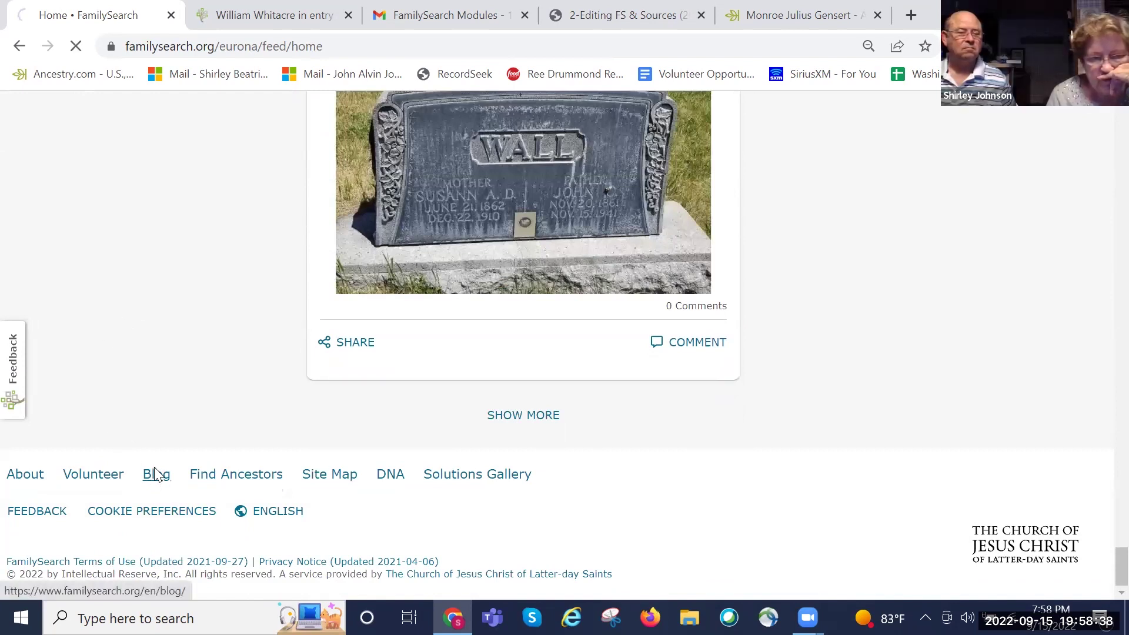
pyautogui.scroll(-6, 242, 345)
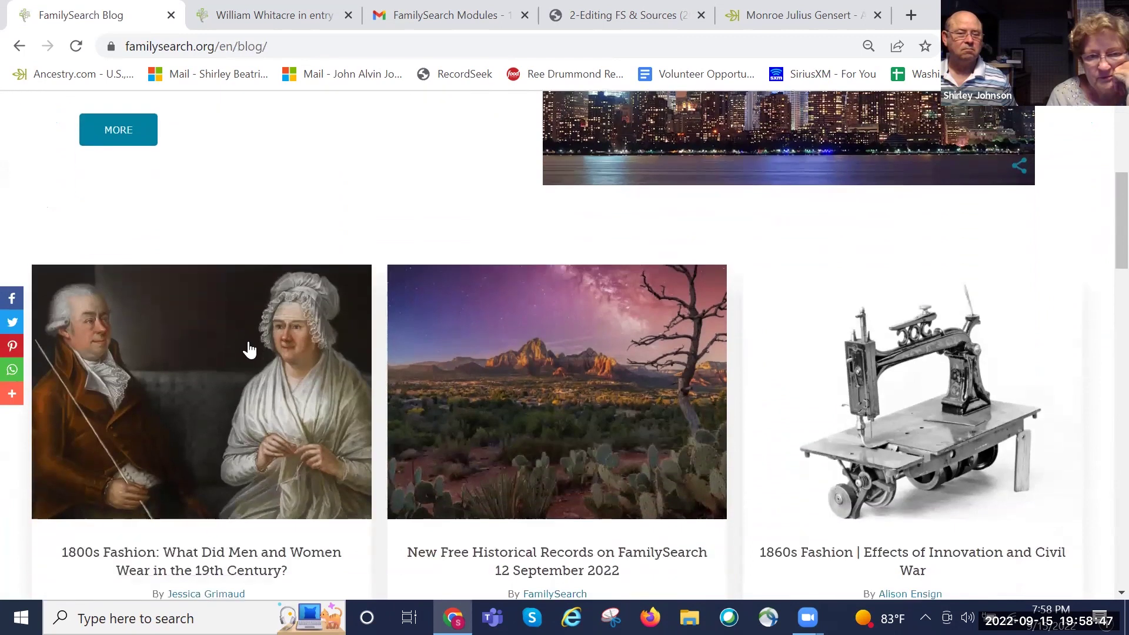
pyautogui.scroll(-2, 250, 350)
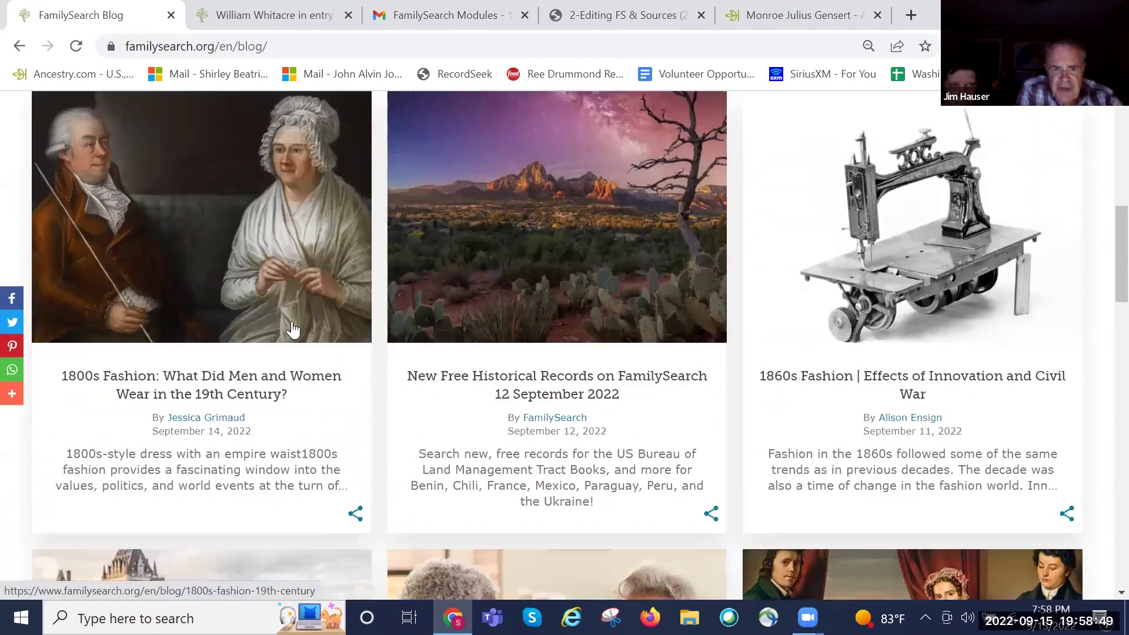
pyautogui.scroll(8, 292, 329)
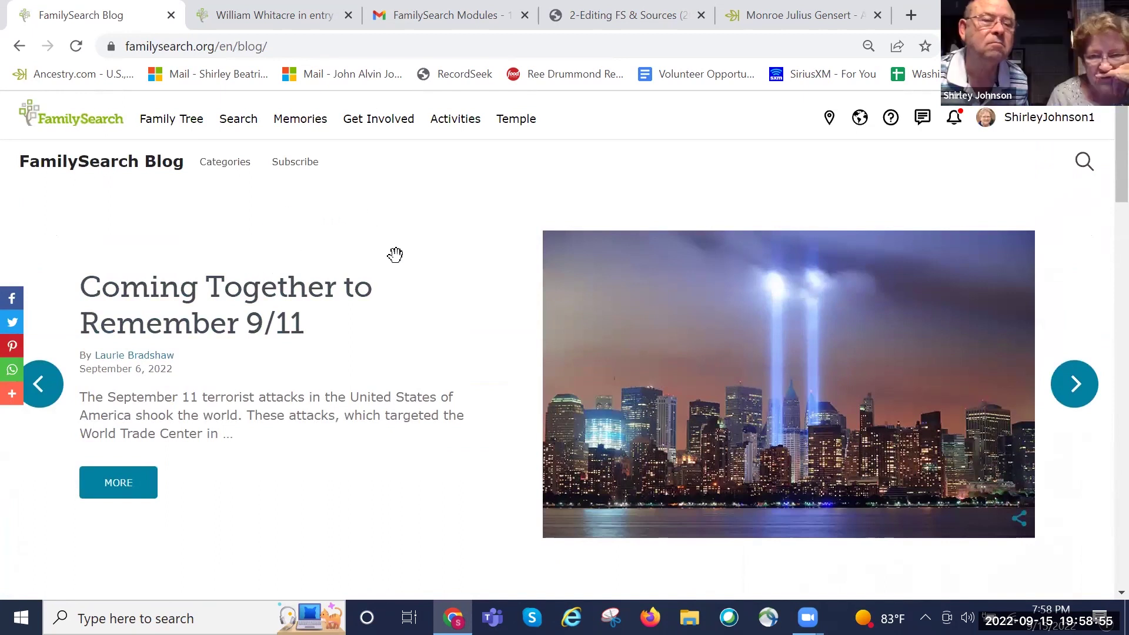
# Step: Browse the blog post cards and open 'New Free Historical Records on FamilySearch 5 September 2022'
pyautogui.scroll(-7, 415, 257)
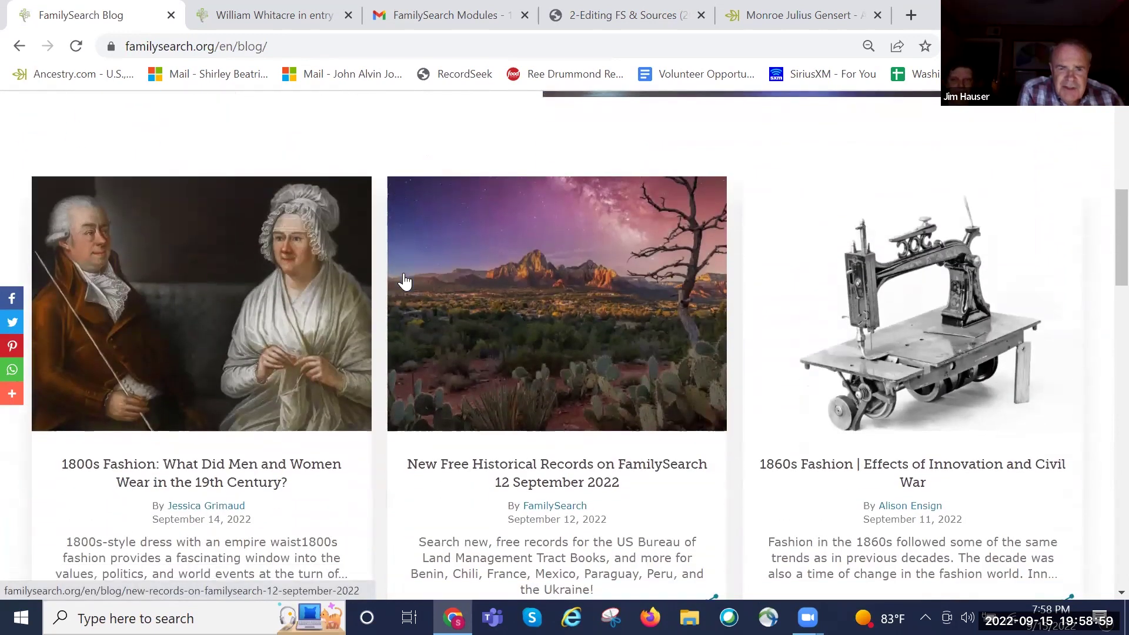
pyautogui.scroll(-6, 424, 309)
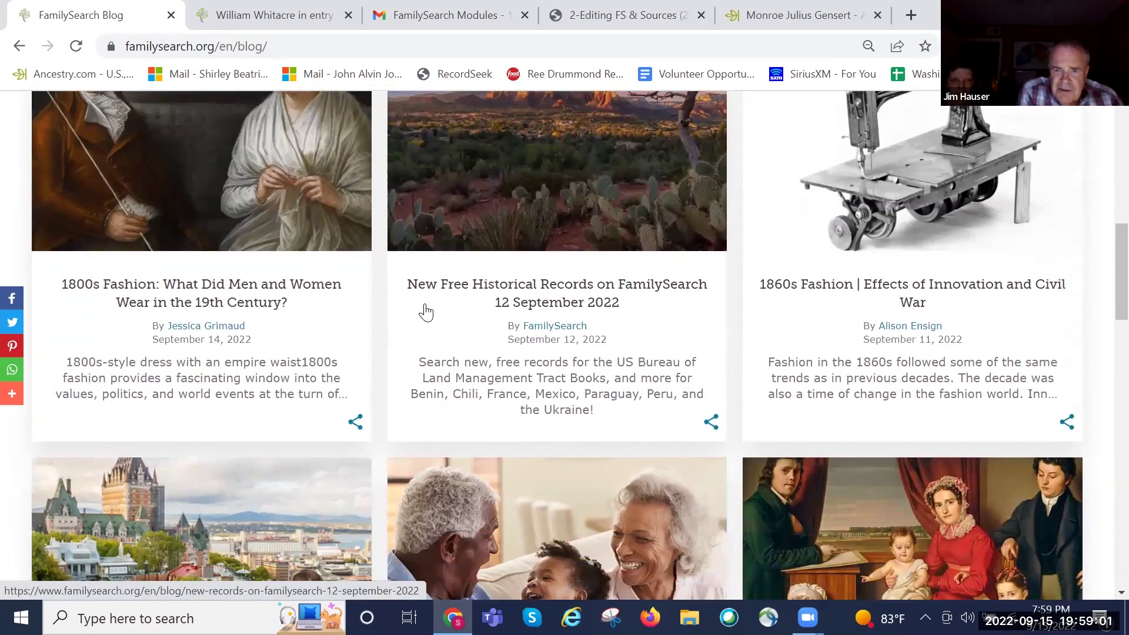
pyautogui.scroll(-5, 423, 312)
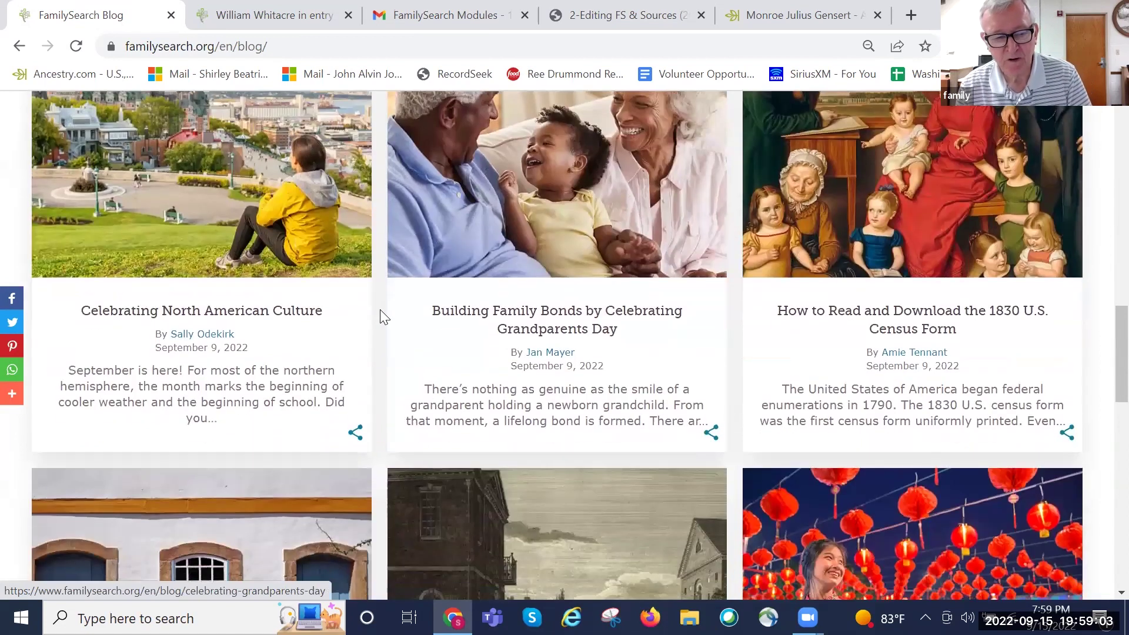
pyautogui.scroll(-1, 373, 313)
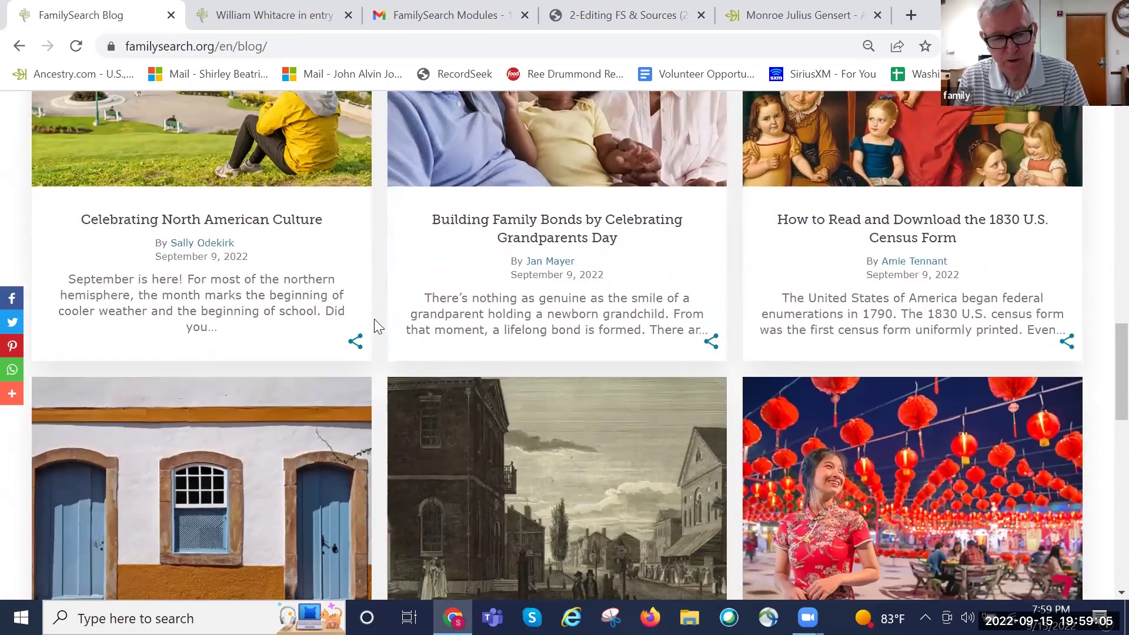
pyautogui.scroll(-5, 378, 315)
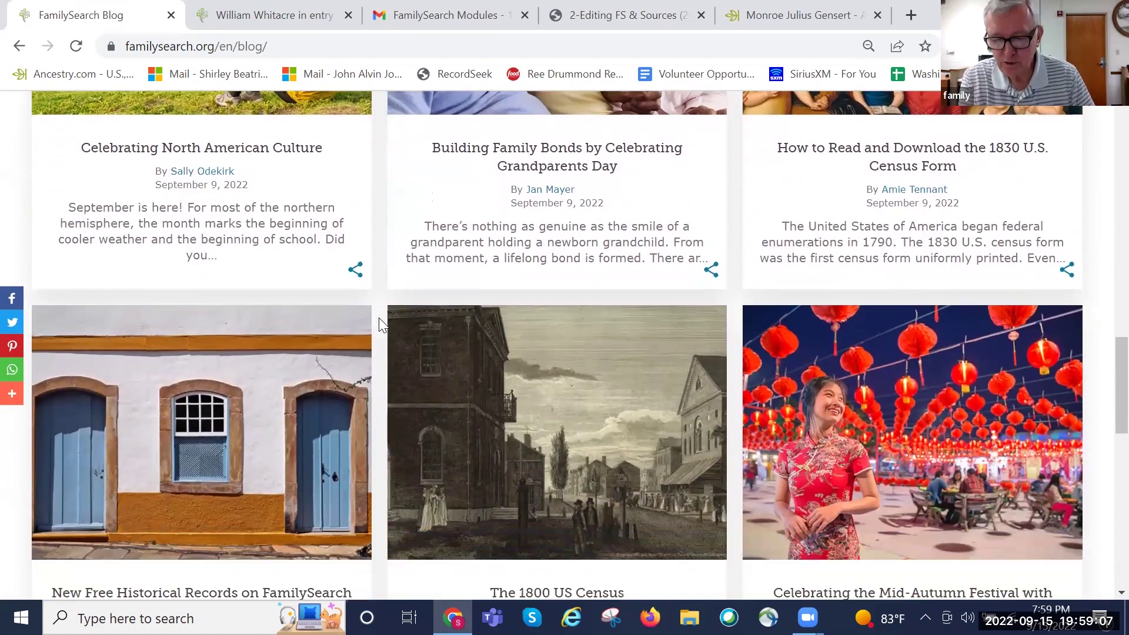
pyautogui.scroll(-3, 378, 319)
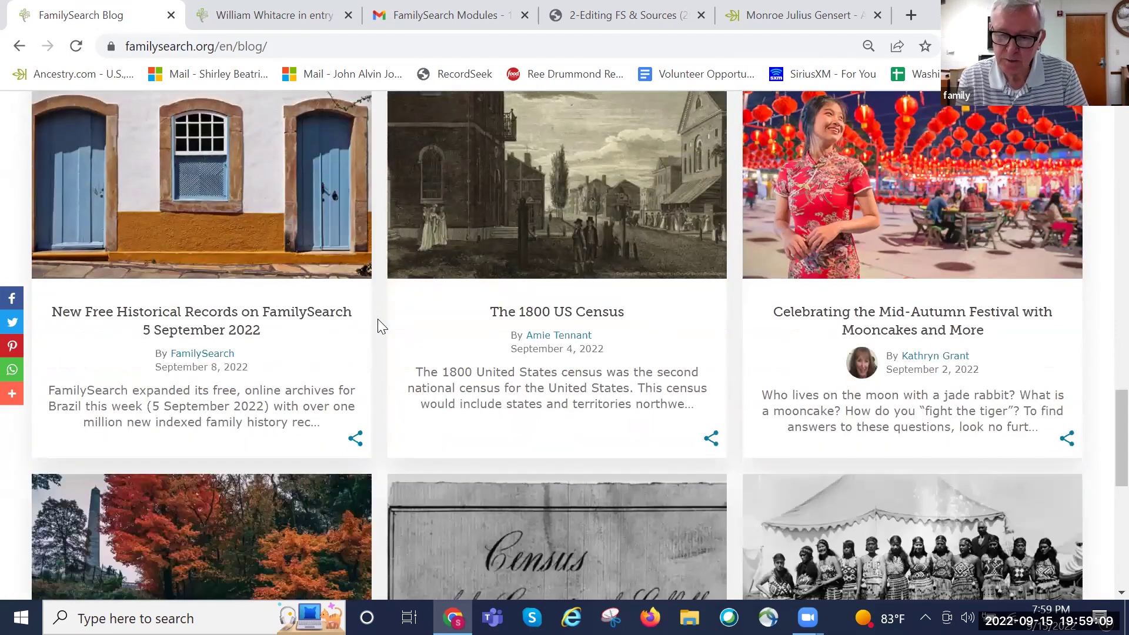
pyautogui.scroll(-4, 373, 325)
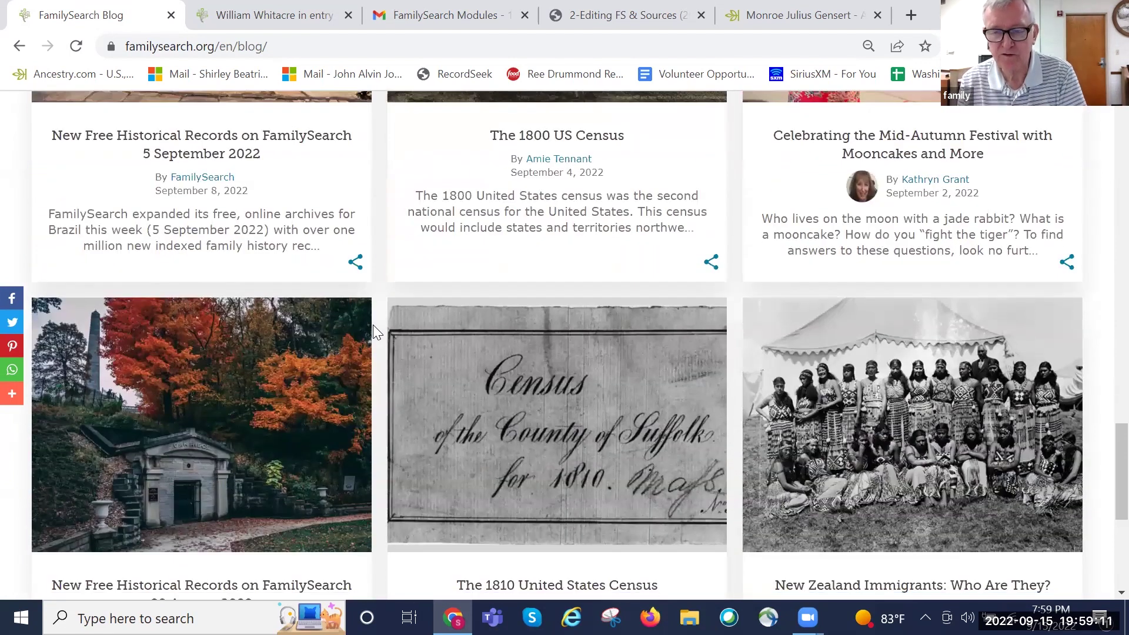
pyautogui.scroll(3, 373, 325)
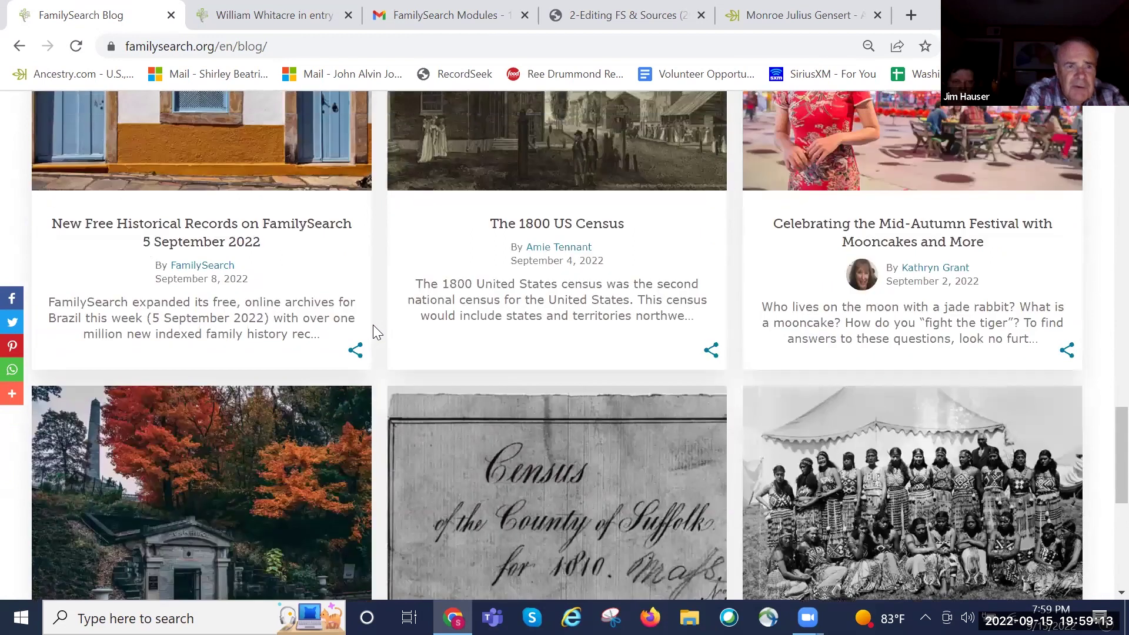
pyautogui.scroll(3, 373, 324)
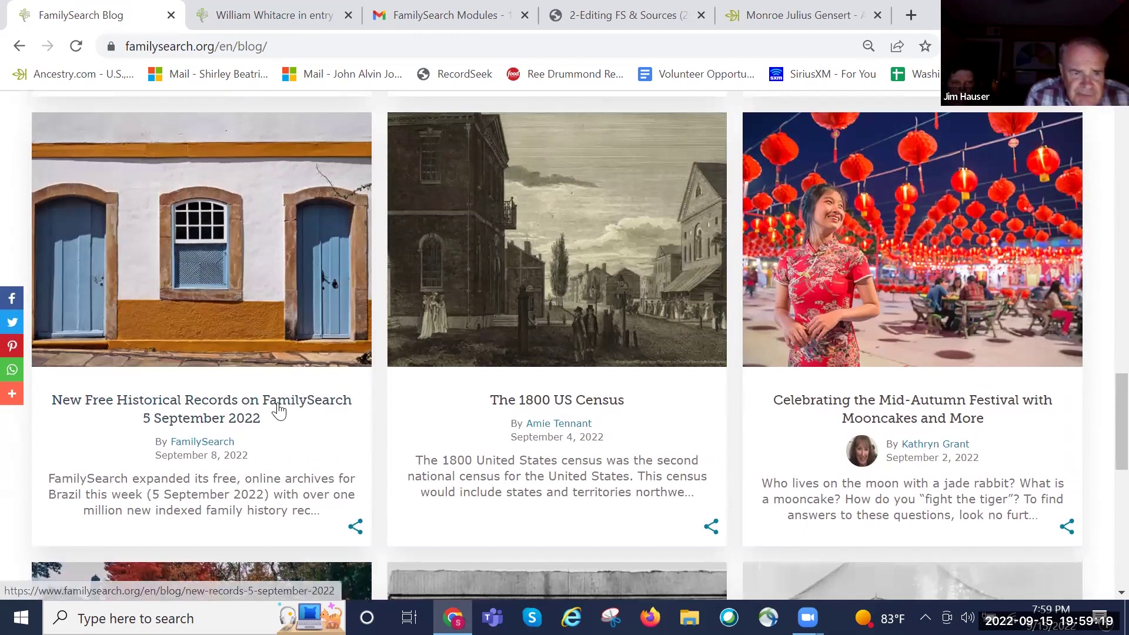
pyautogui.click(240, 405)
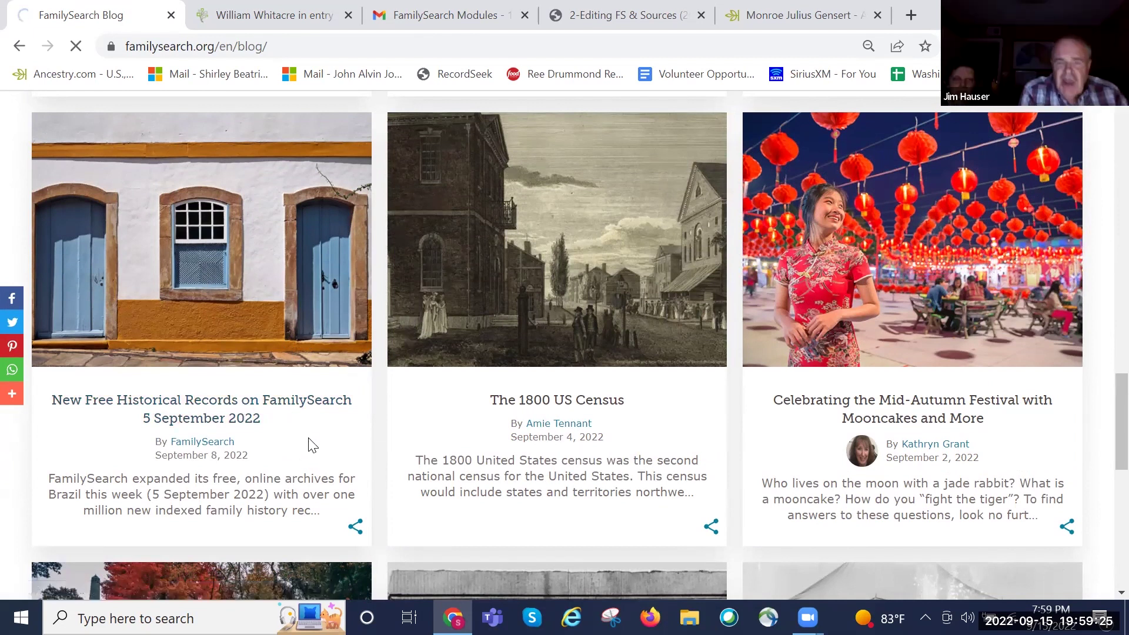
pyautogui.scroll(-2, 331, 436)
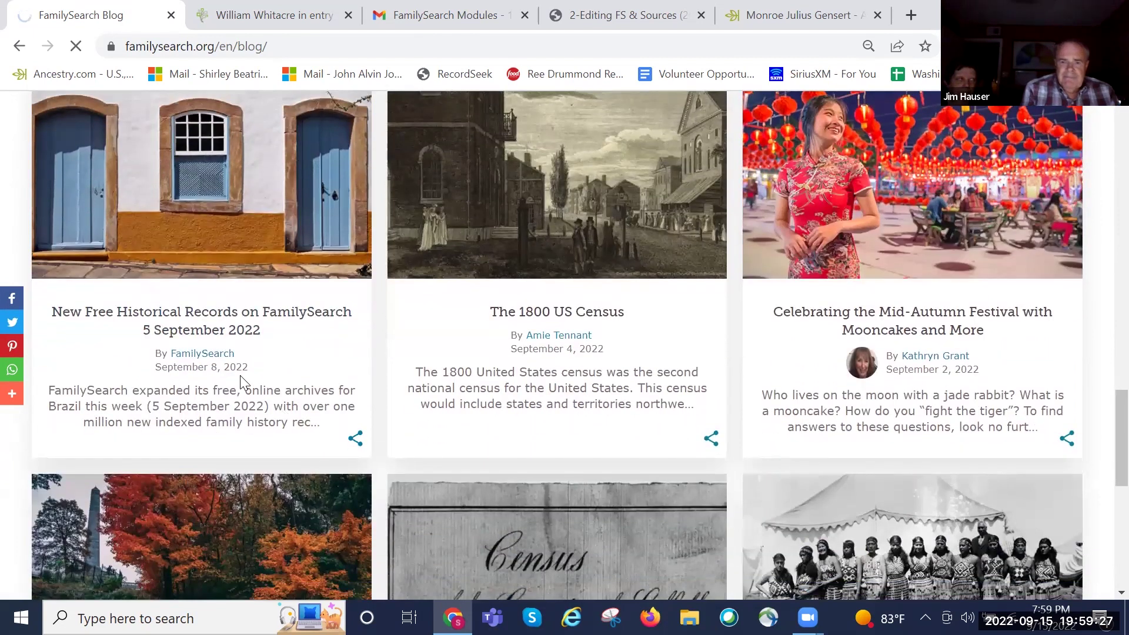
# Step: Open the 5 September 2022 new records article and read through its table of collections by country
pyautogui.click(236, 314)
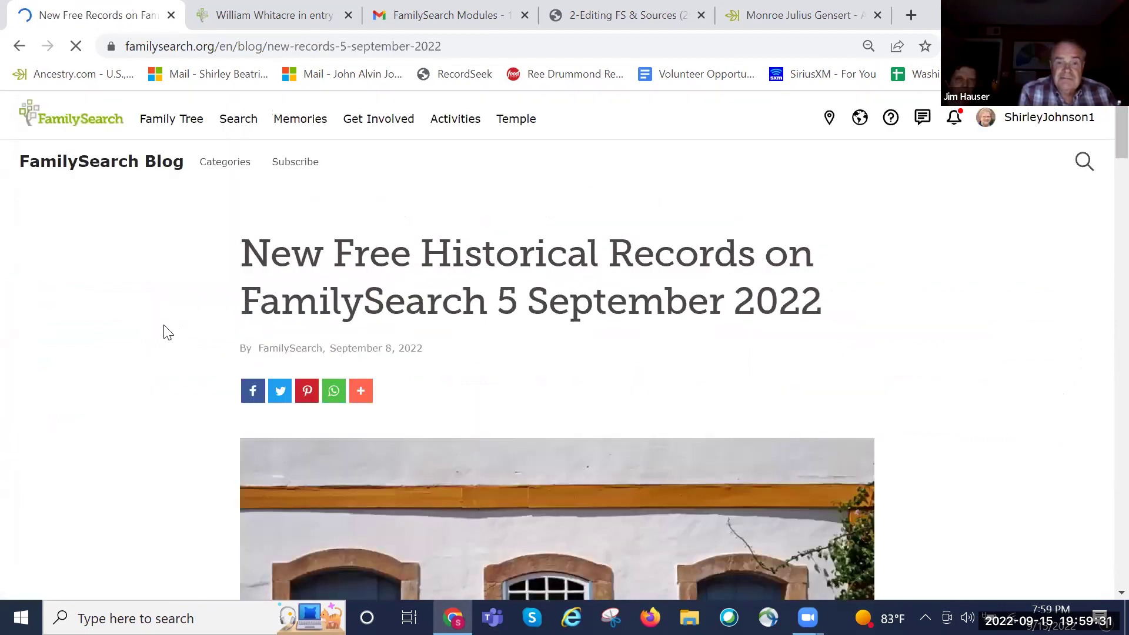
pyautogui.scroll(-4, 180, 319)
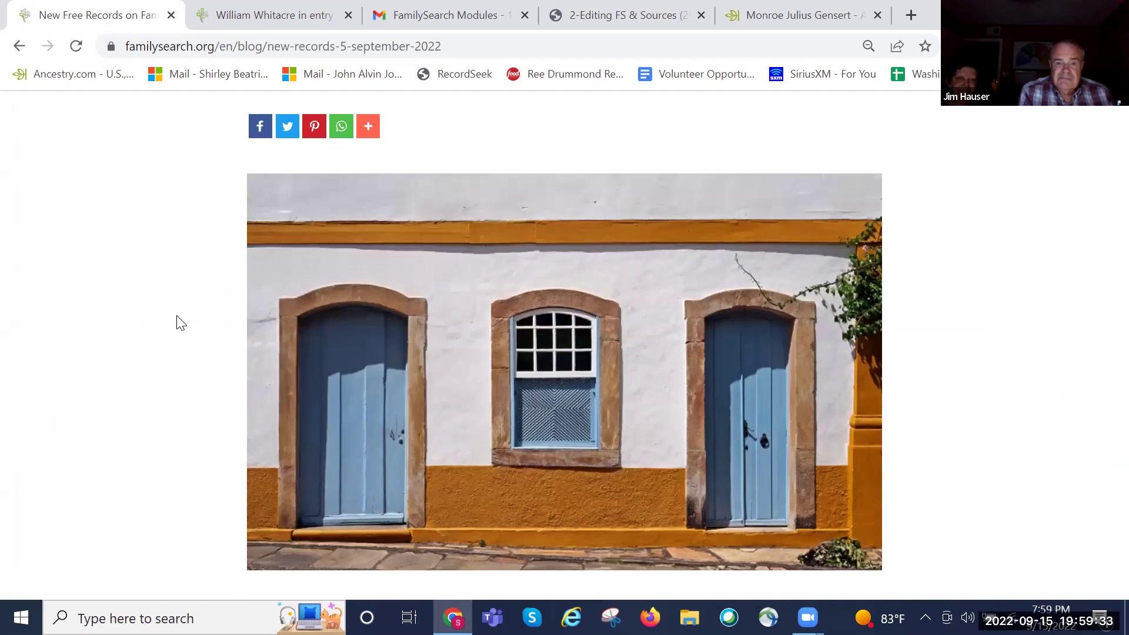
pyautogui.scroll(-4, 180, 324)
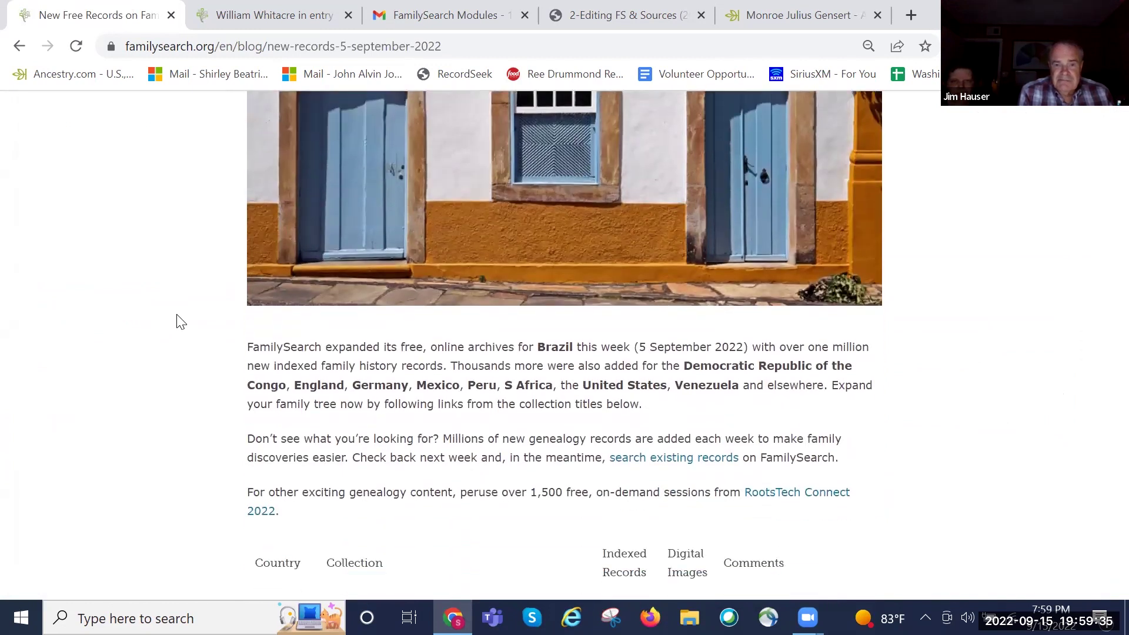
pyautogui.scroll(-1, 194, 288)
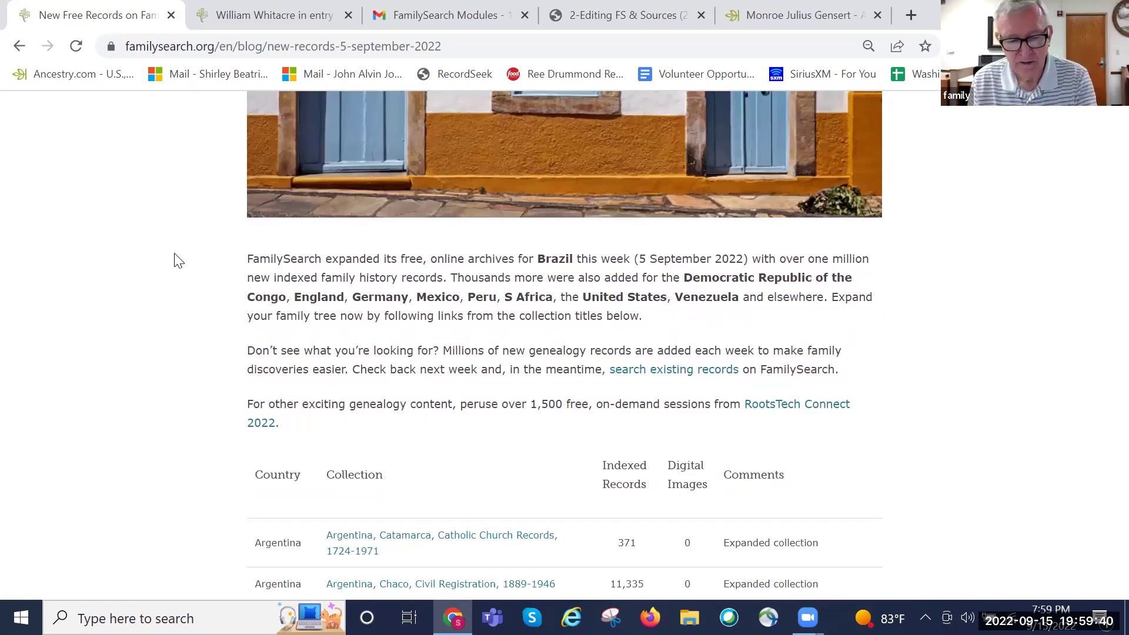
pyautogui.scroll(-4, 179, 261)
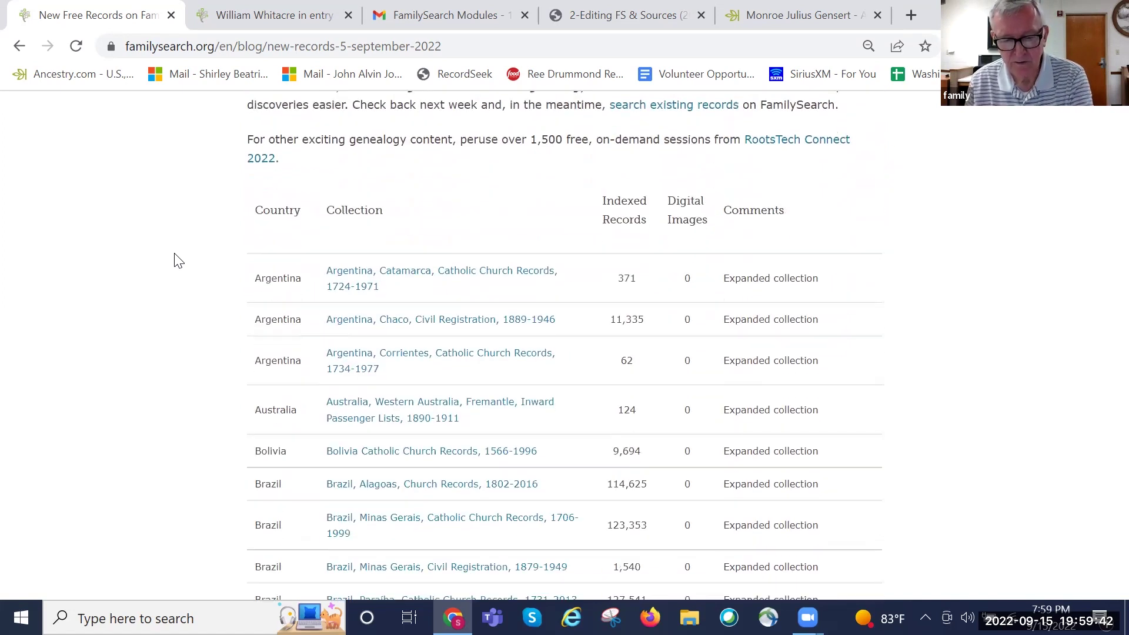
pyautogui.scroll(-15, 171, 277)
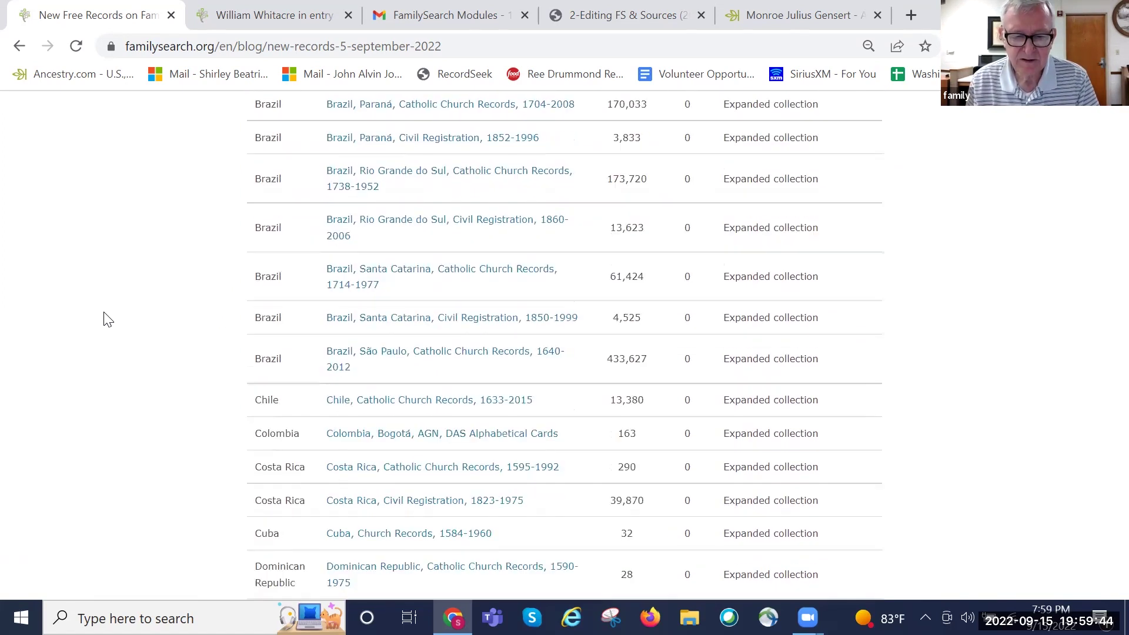
pyautogui.scroll(-1, 116, 335)
pyautogui.scroll(20, 157, 289)
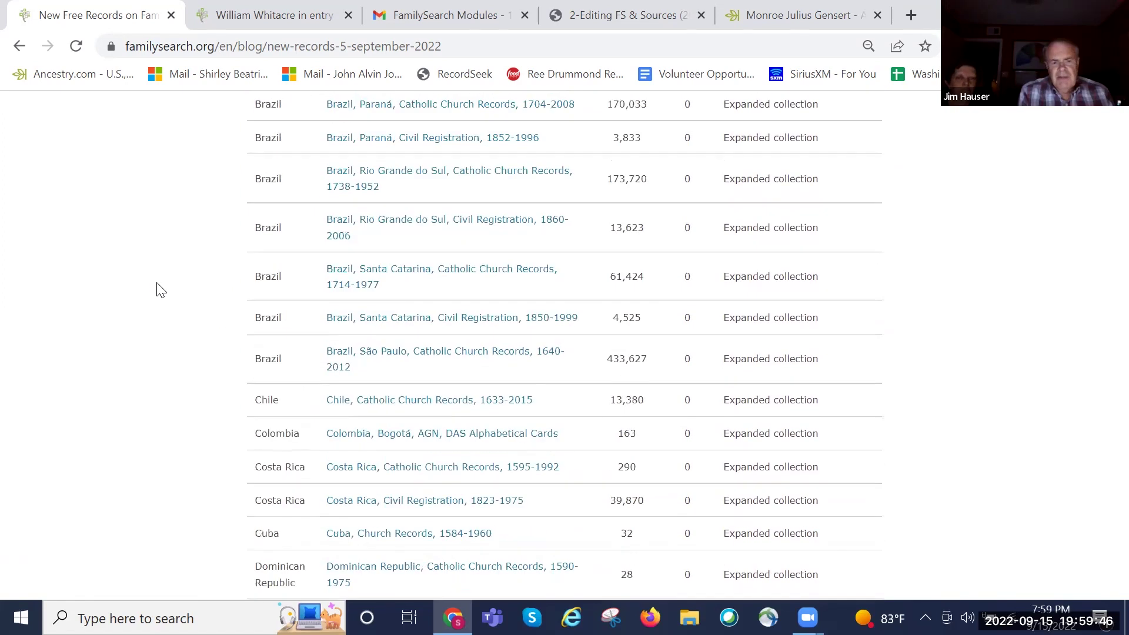
# Step: Return to the FamilySearch Blog post list and scroll down through the post cards
pyautogui.click(21, 50)
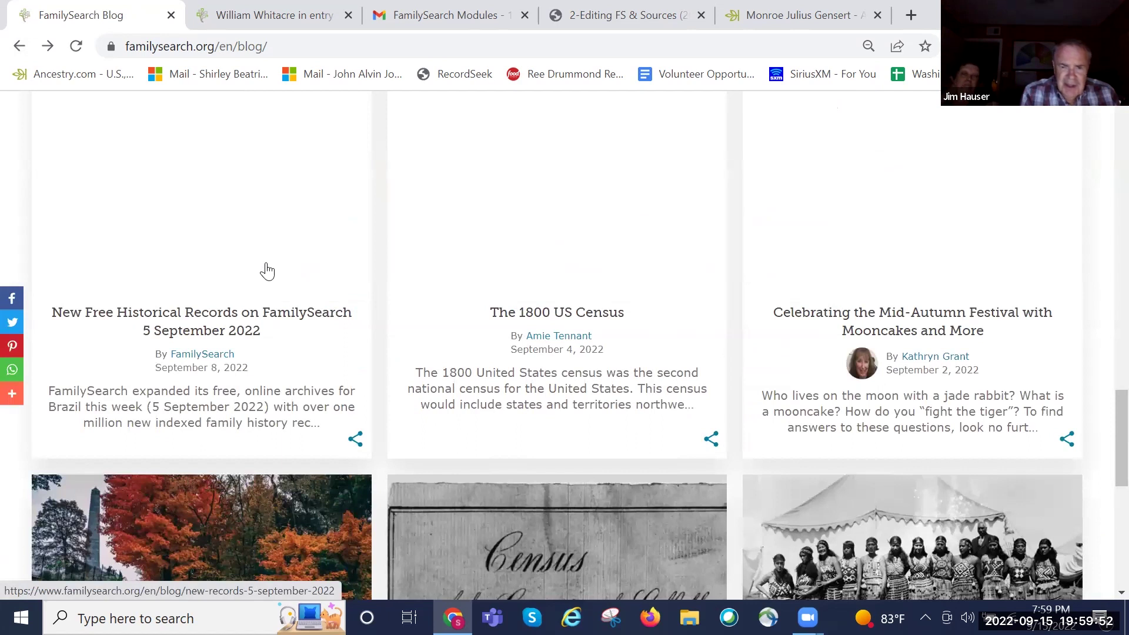
pyautogui.scroll(-1, 266, 271)
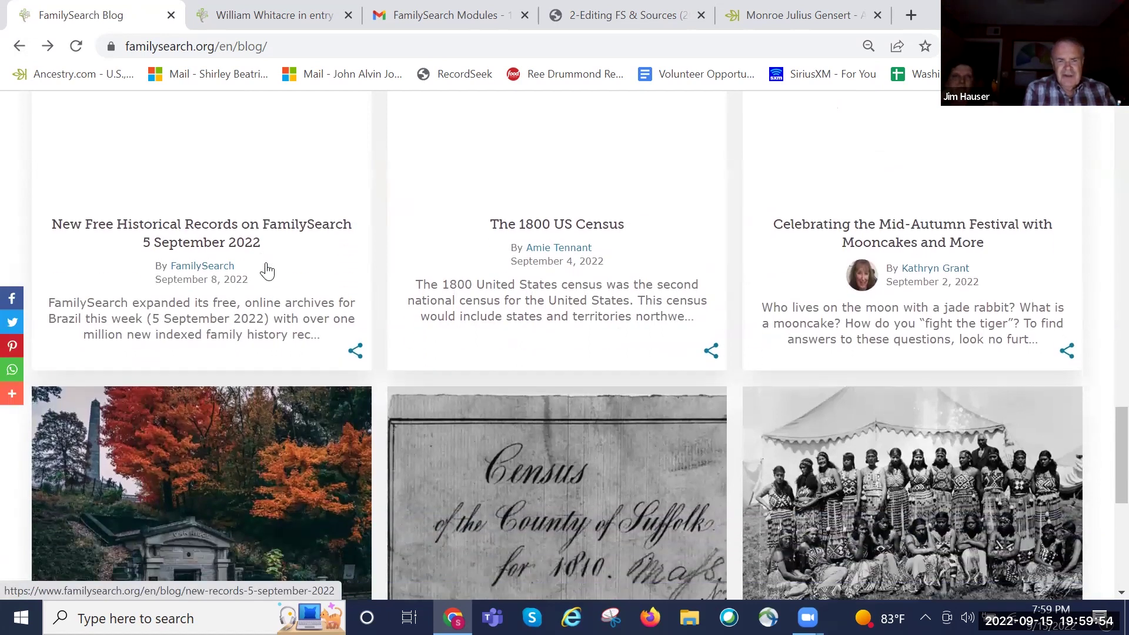
pyautogui.scroll(-1, 303, 256)
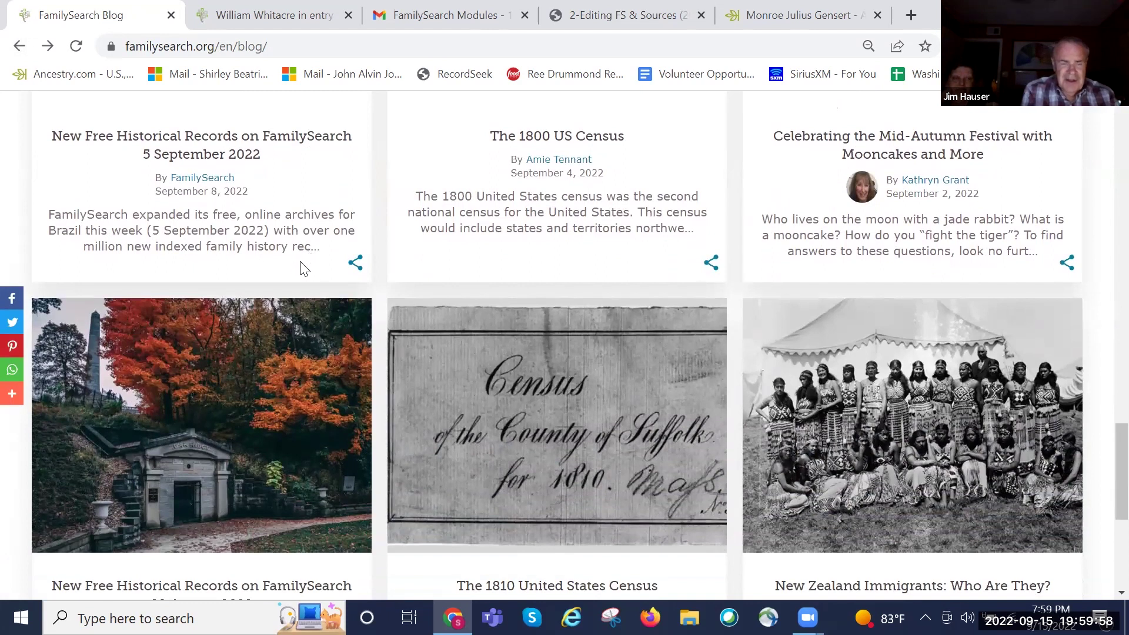
pyautogui.scroll(-1, 299, 273)
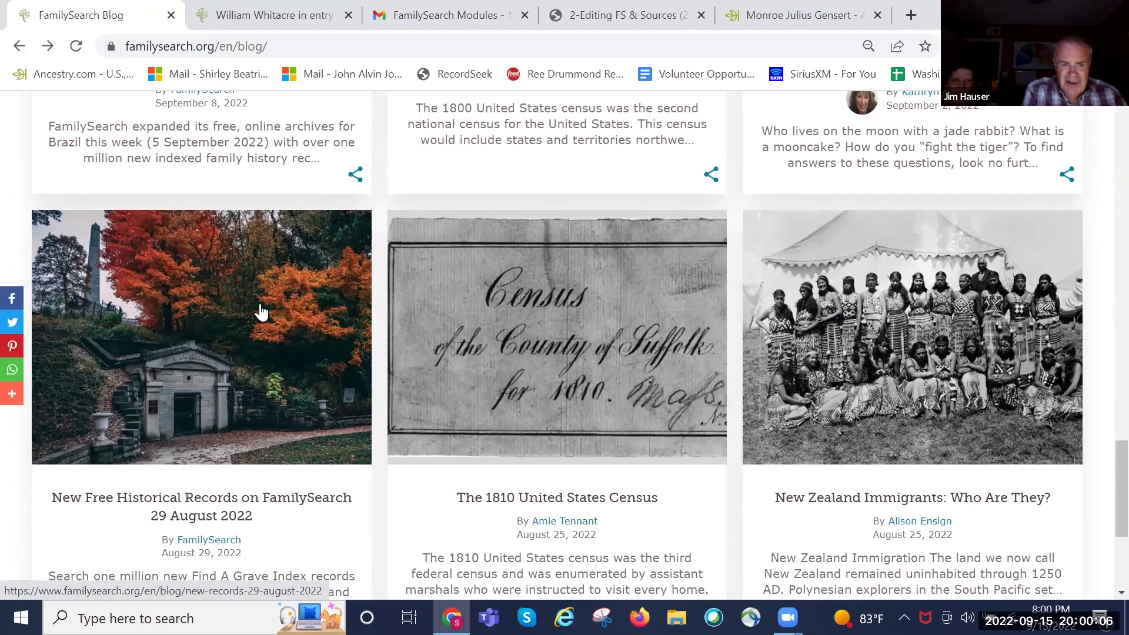
pyautogui.scroll(-4, 257, 313)
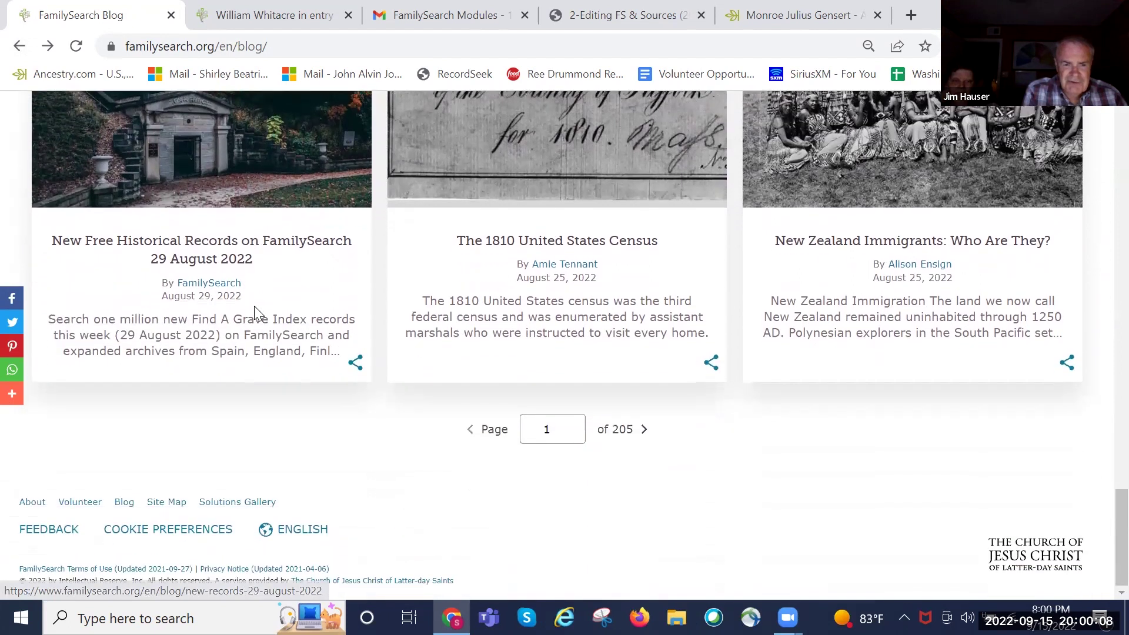
pyautogui.scroll(1, 253, 306)
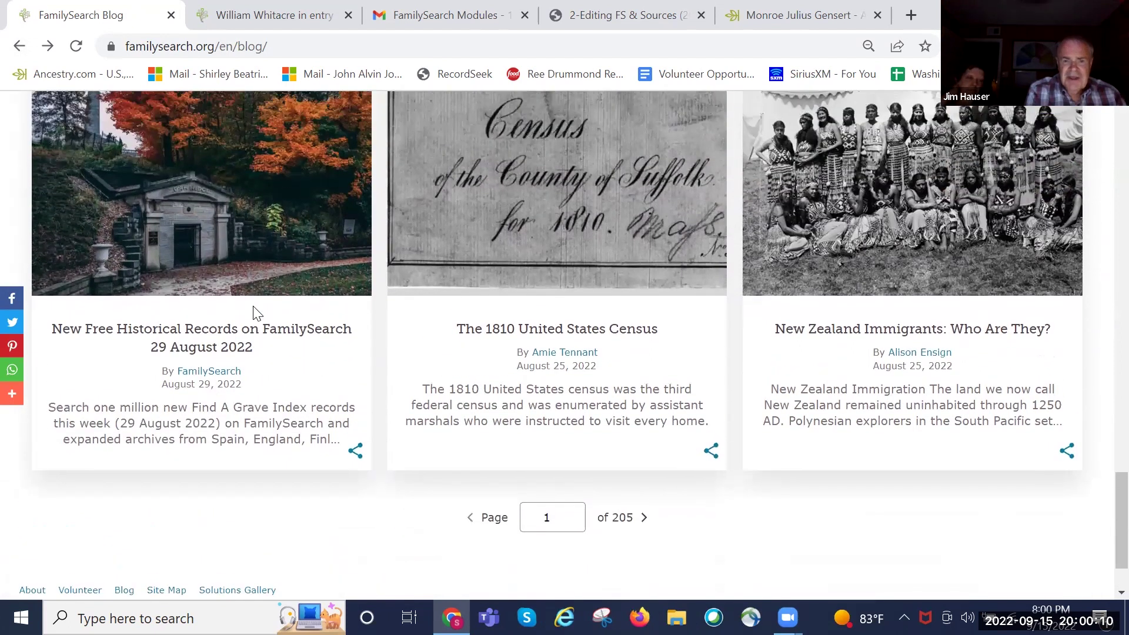
pyautogui.scroll(-1, 254, 311)
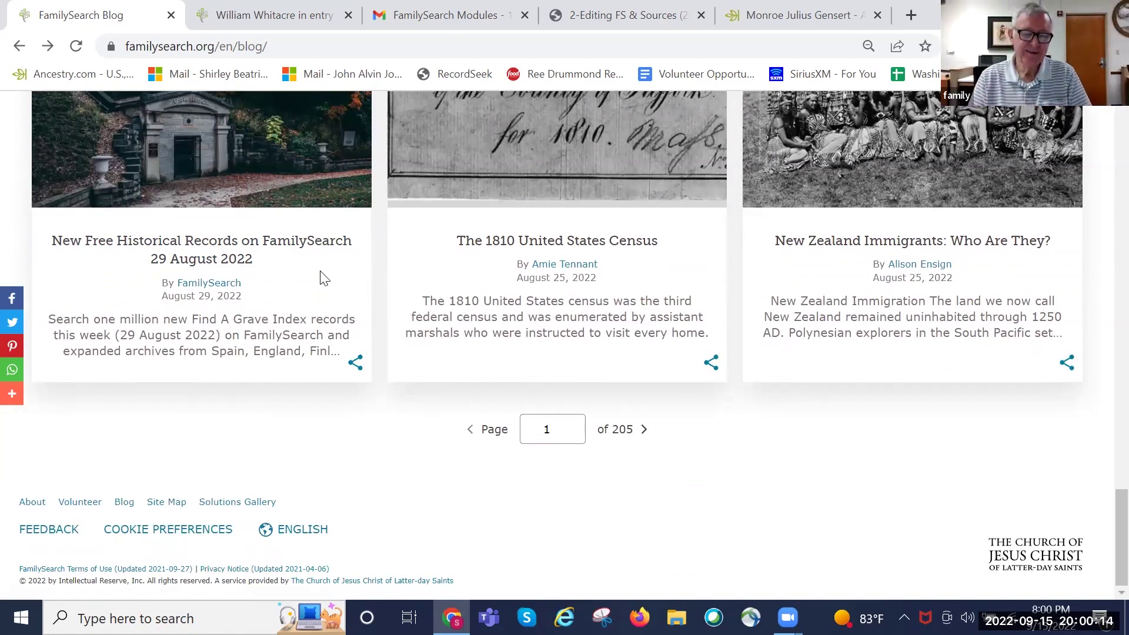
# Step: Scroll back up the blog listing toward the top of the page
pyautogui.scroll(3, 322, 279)
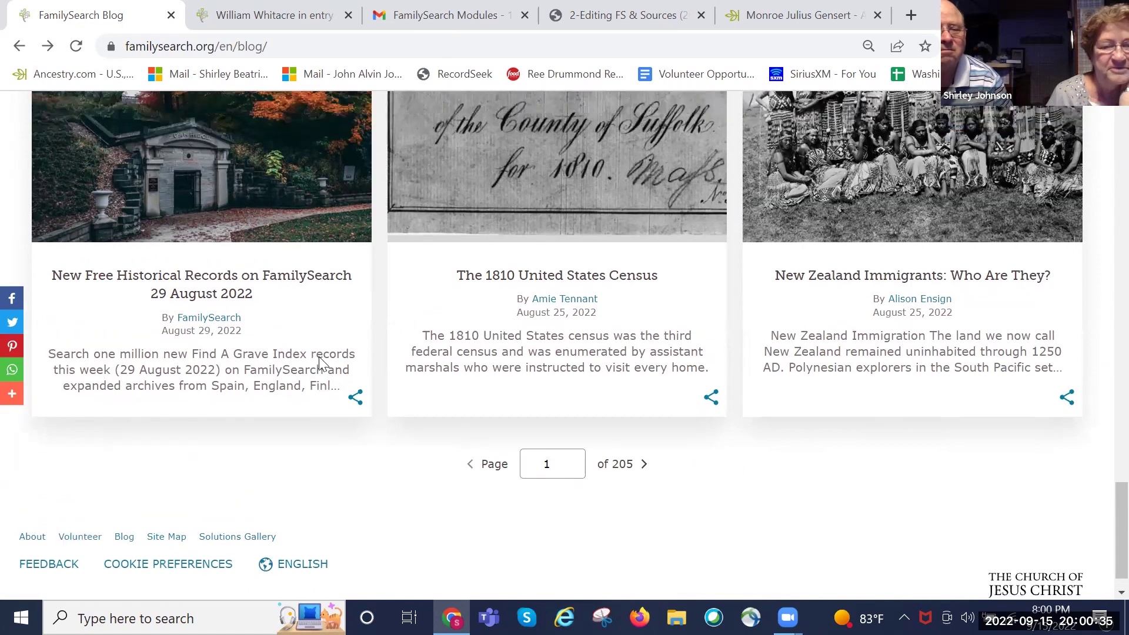
pyautogui.scroll(3, 320, 365)
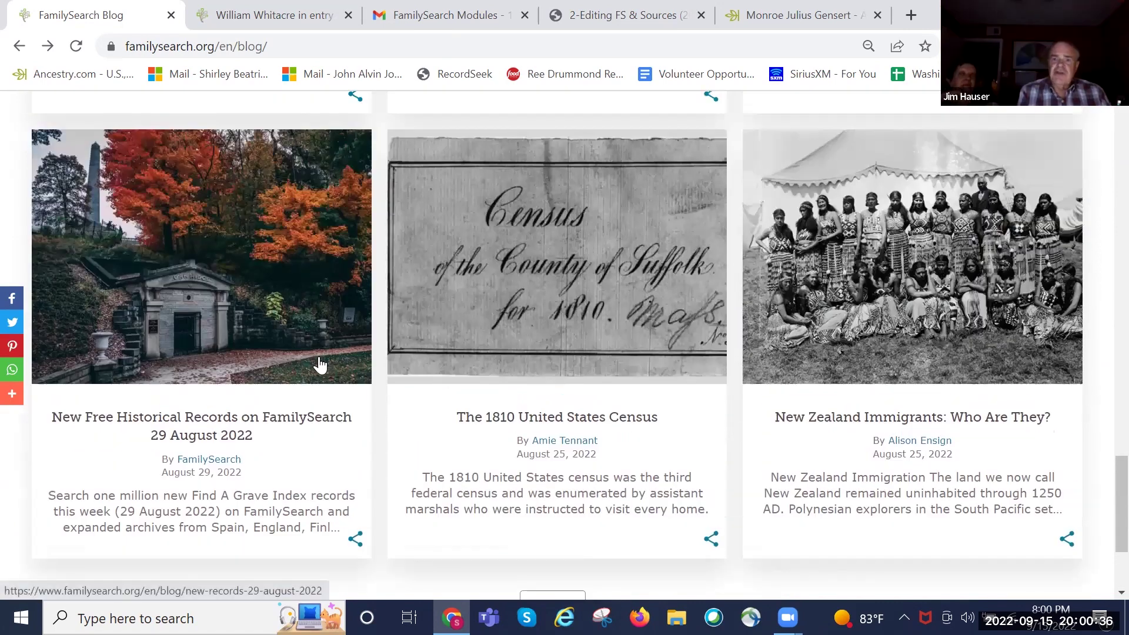
pyautogui.scroll(15, 323, 356)
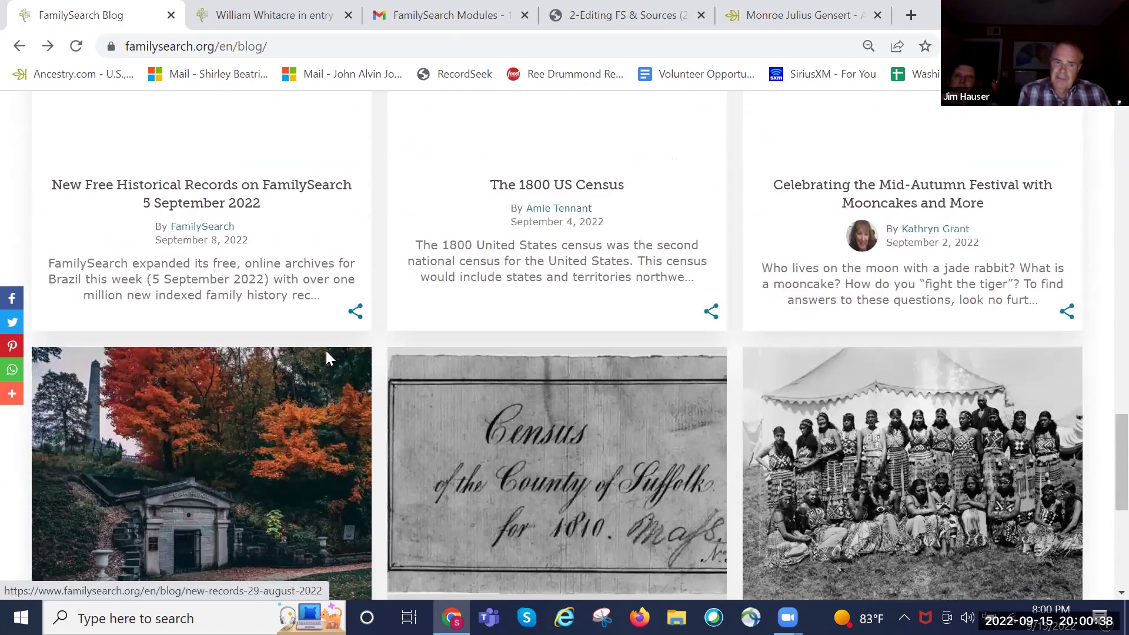
pyautogui.scroll(5, 340, 351)
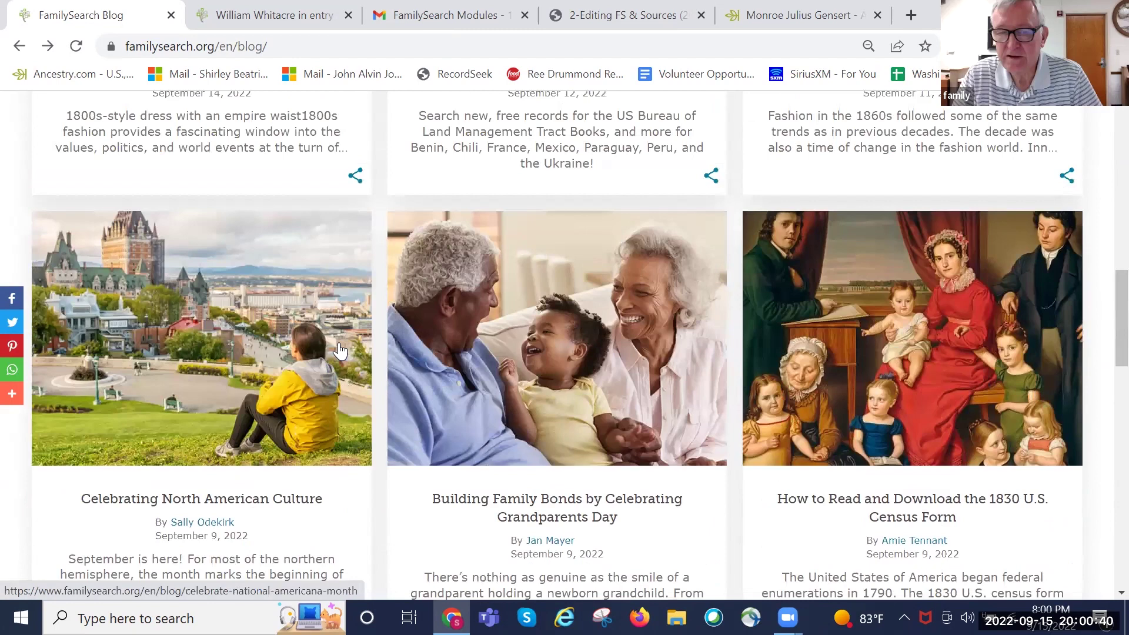
pyautogui.scroll(6, 348, 341)
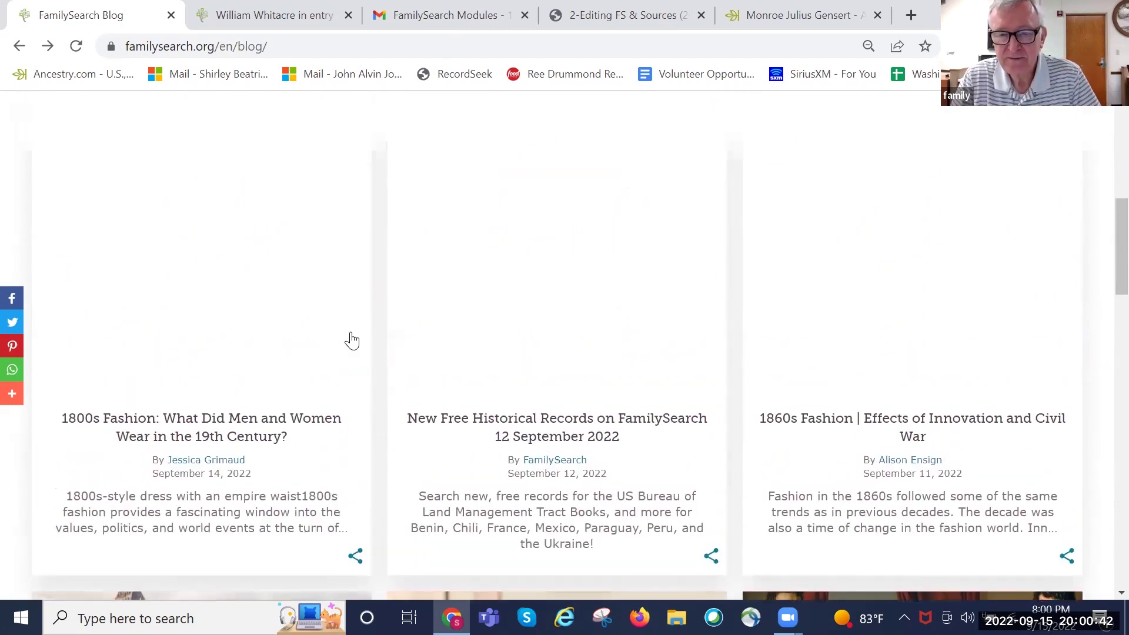
pyautogui.scroll(-5, 351, 339)
pyautogui.scroll(-2, 351, 340)
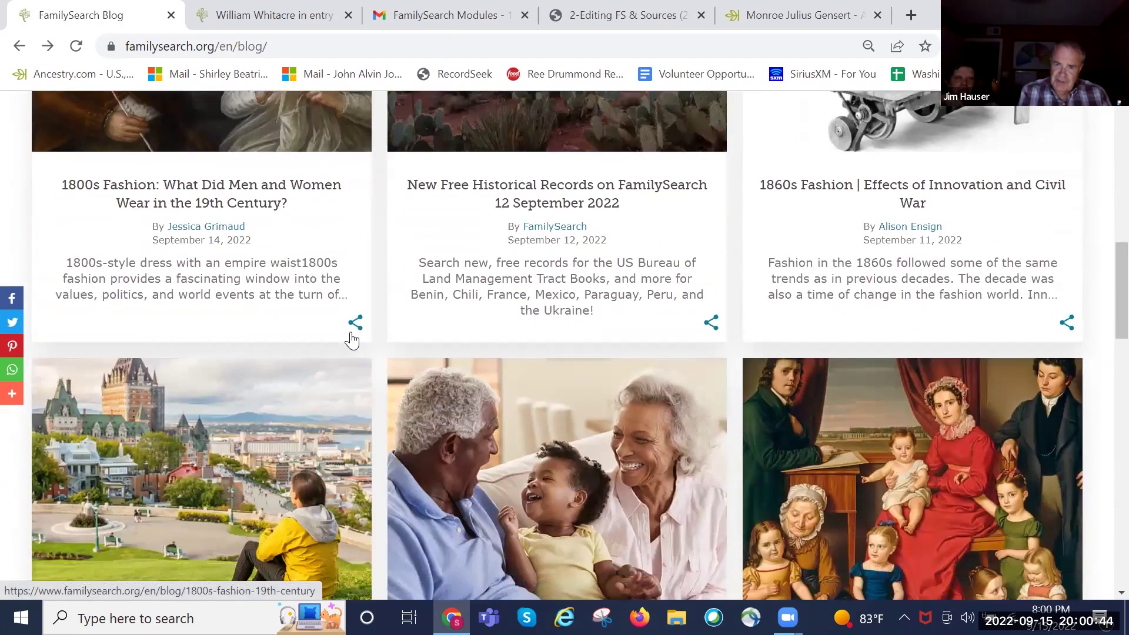
pyautogui.scroll(1, 373, 340)
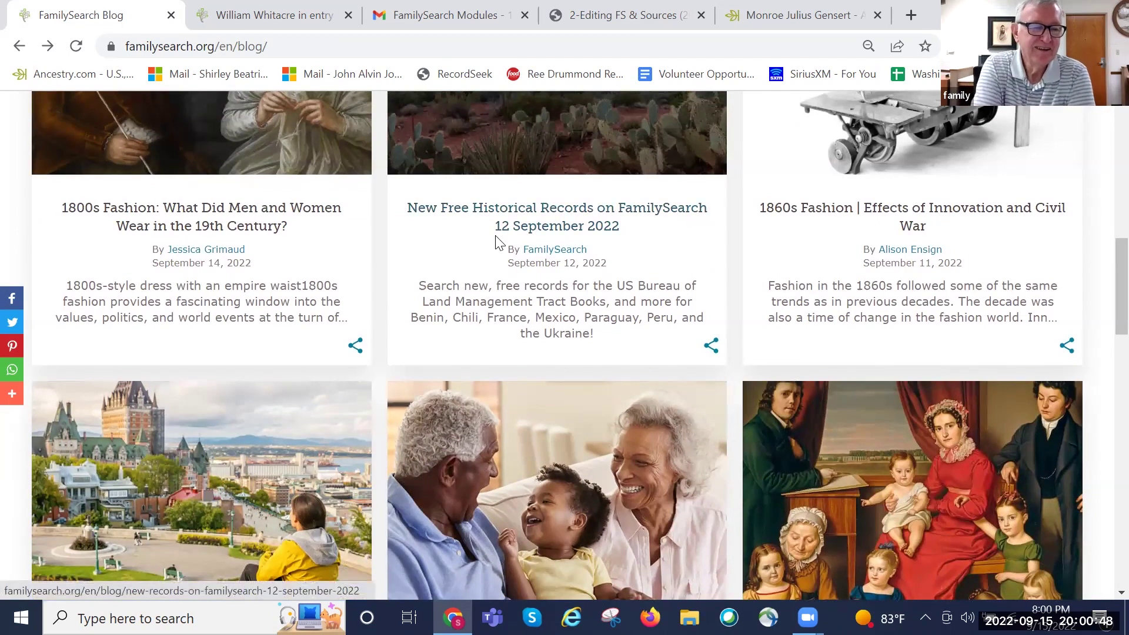
pyautogui.scroll(2, 500, 241)
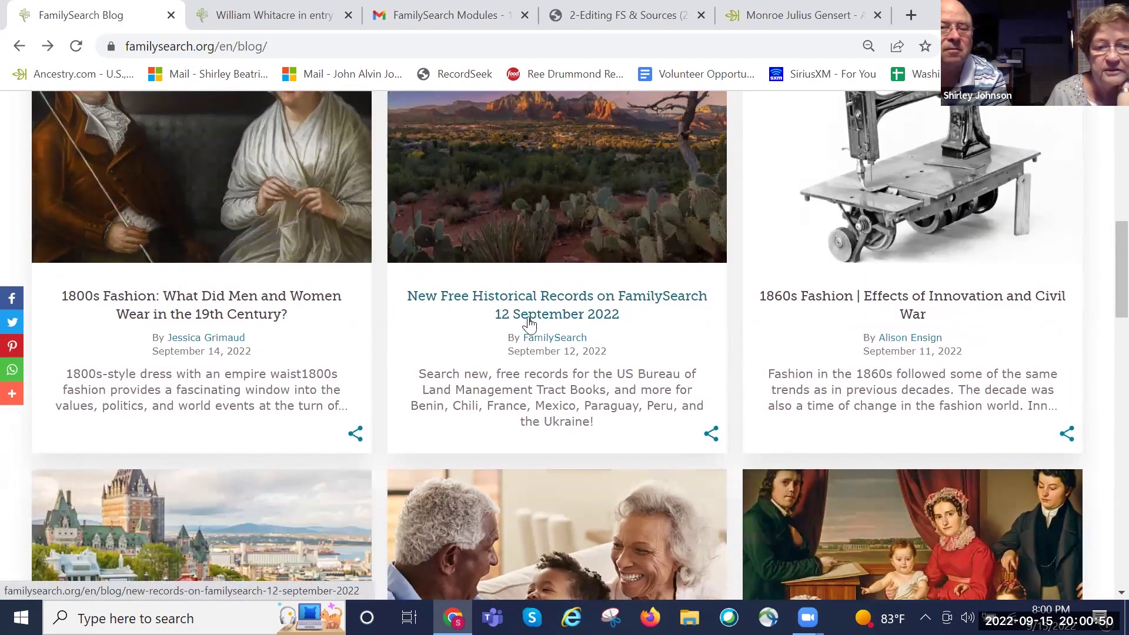
pyautogui.scroll(3, 446, 329)
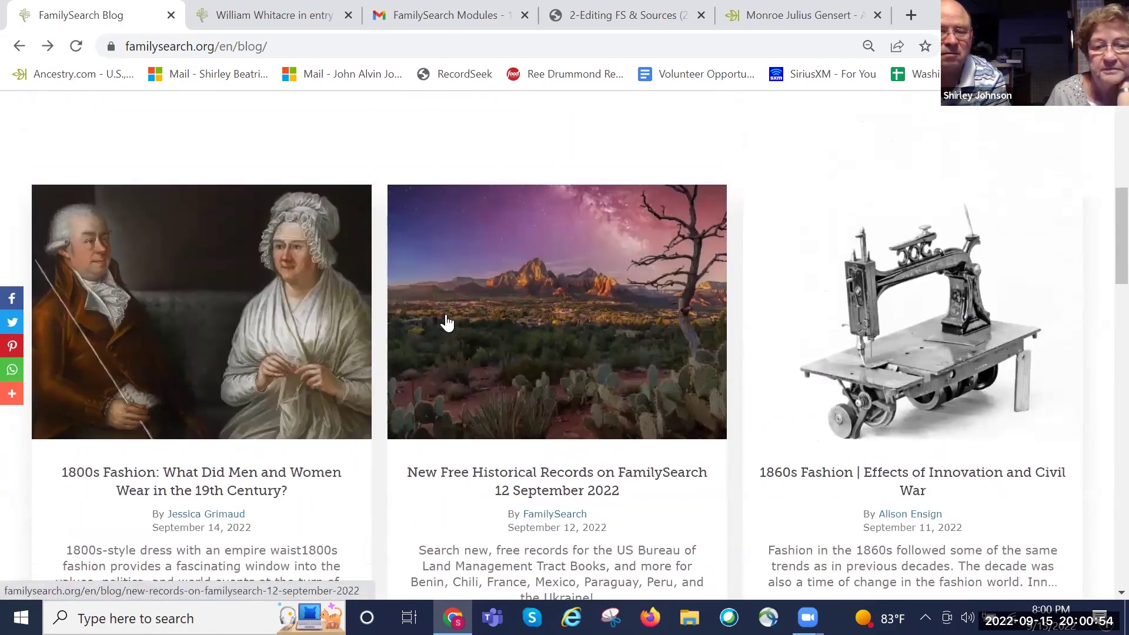
pyautogui.scroll(7, 548, 285)
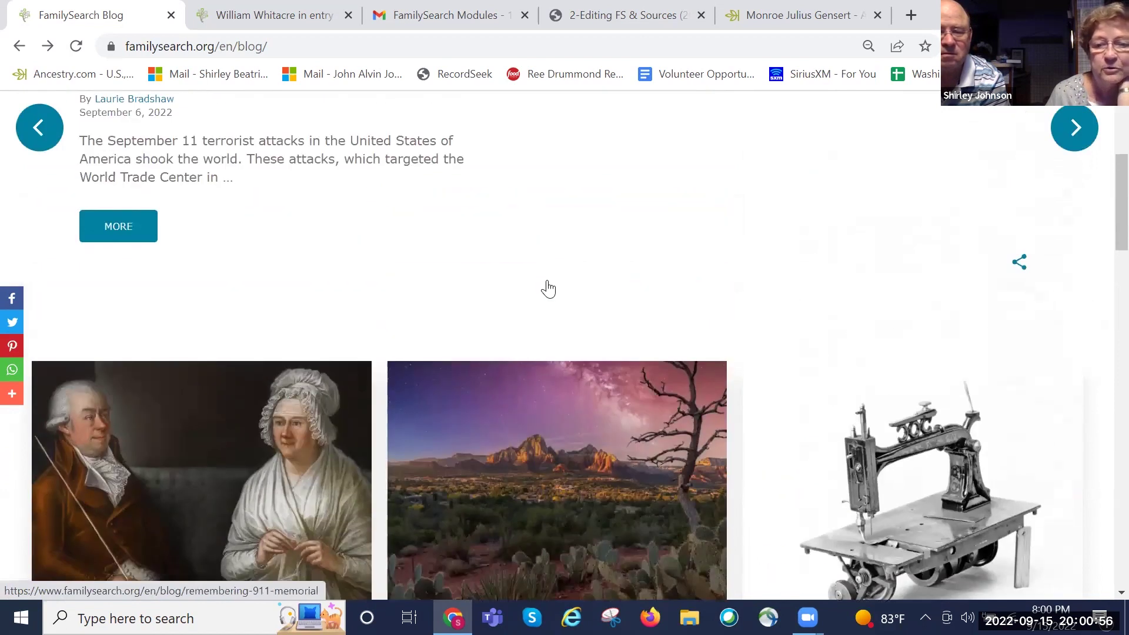